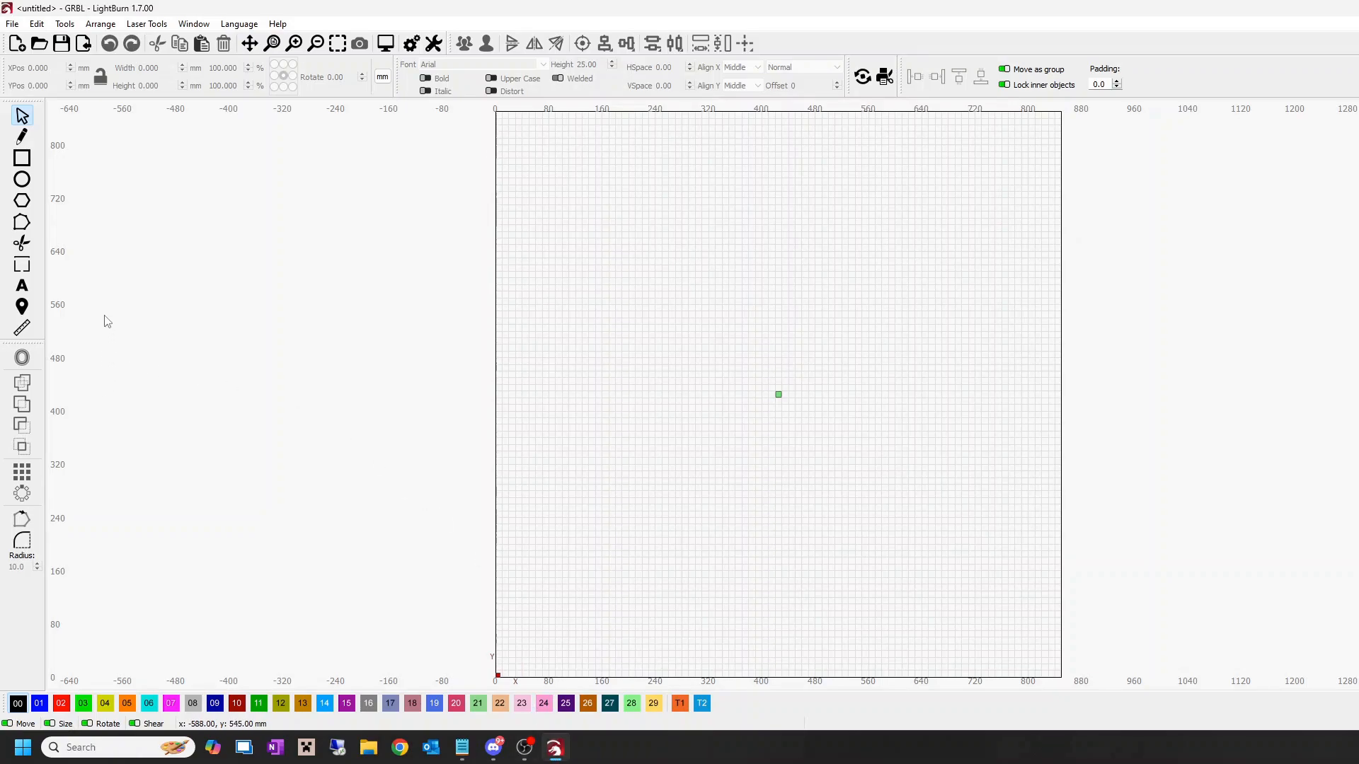
Step: Draw a rectangle on the workspace and size it to 50.8 mm wide and 25.4 mm high
left_click(23, 160)
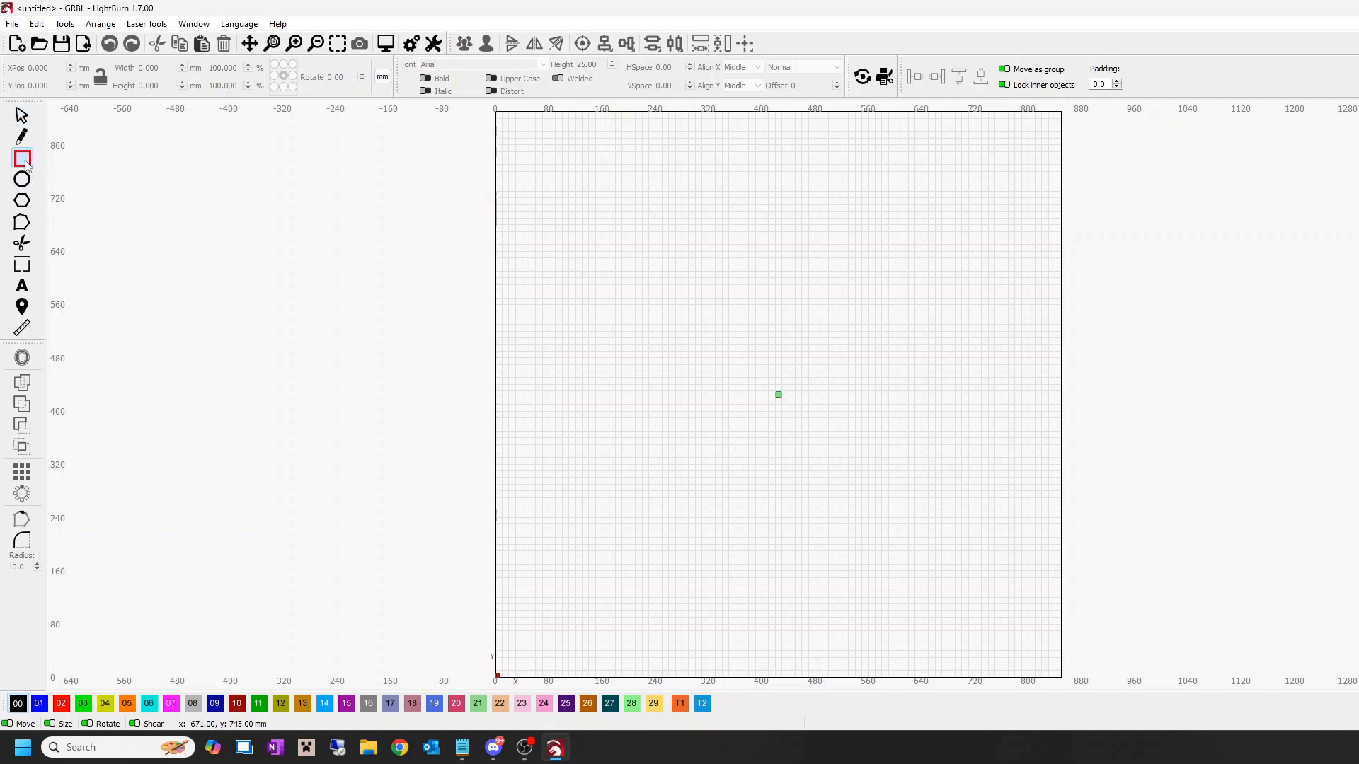
left_click_drag(532, 389, 592, 416)
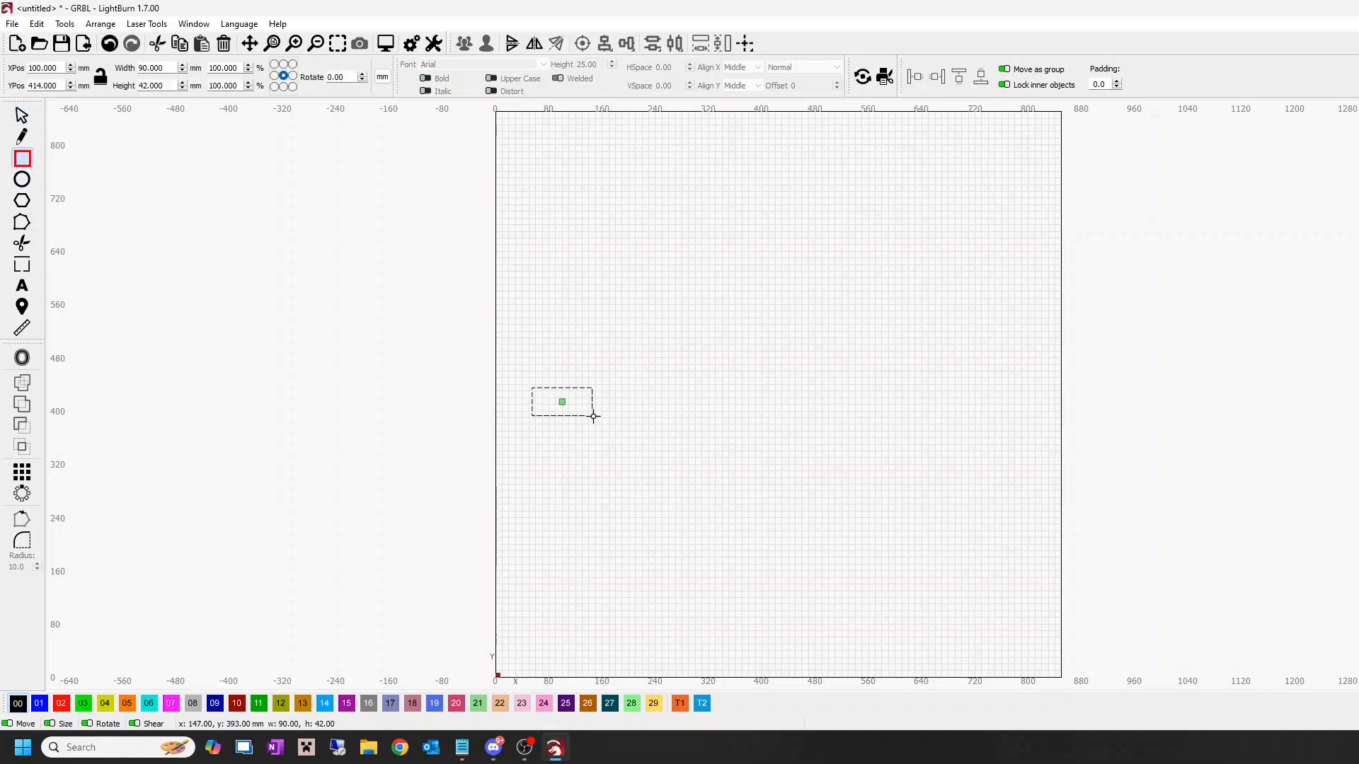
triple_click(165, 86)
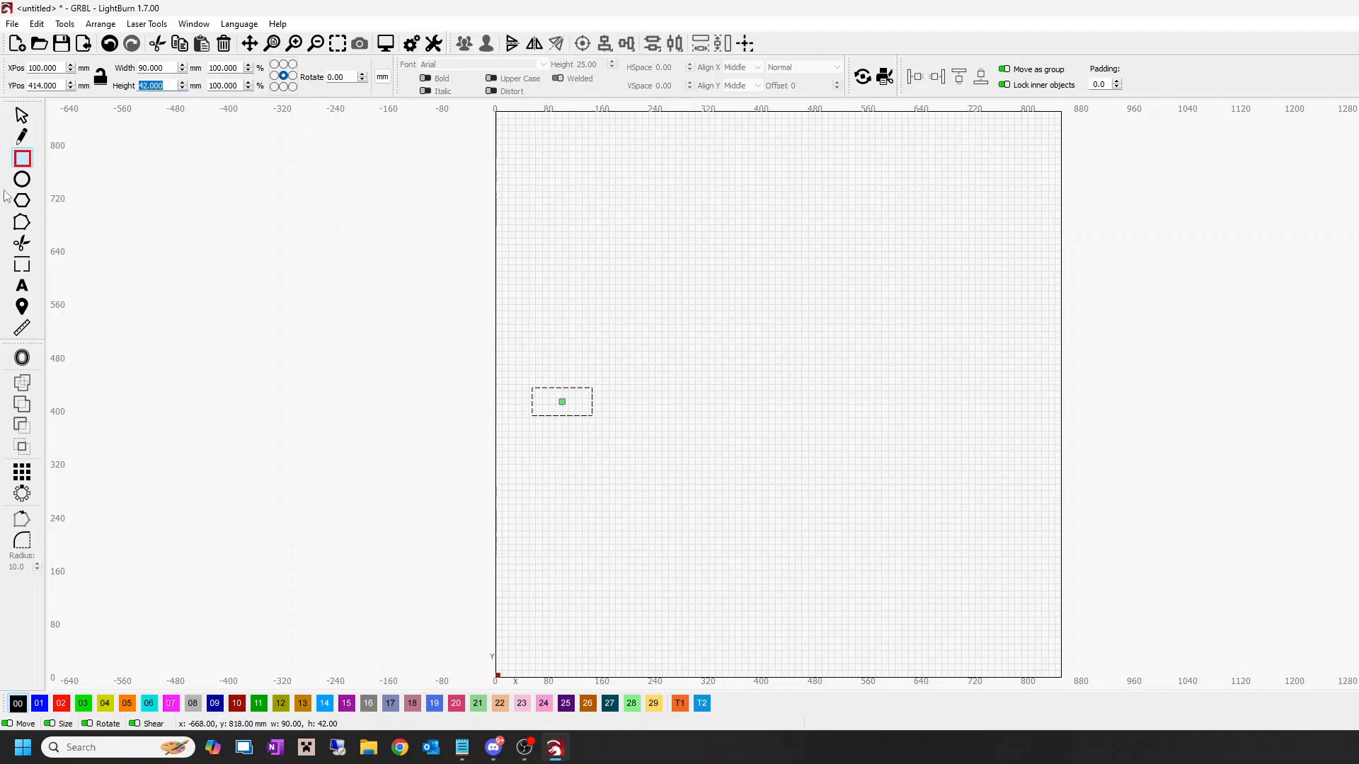
type("25.4")
triple_click(167, 67)
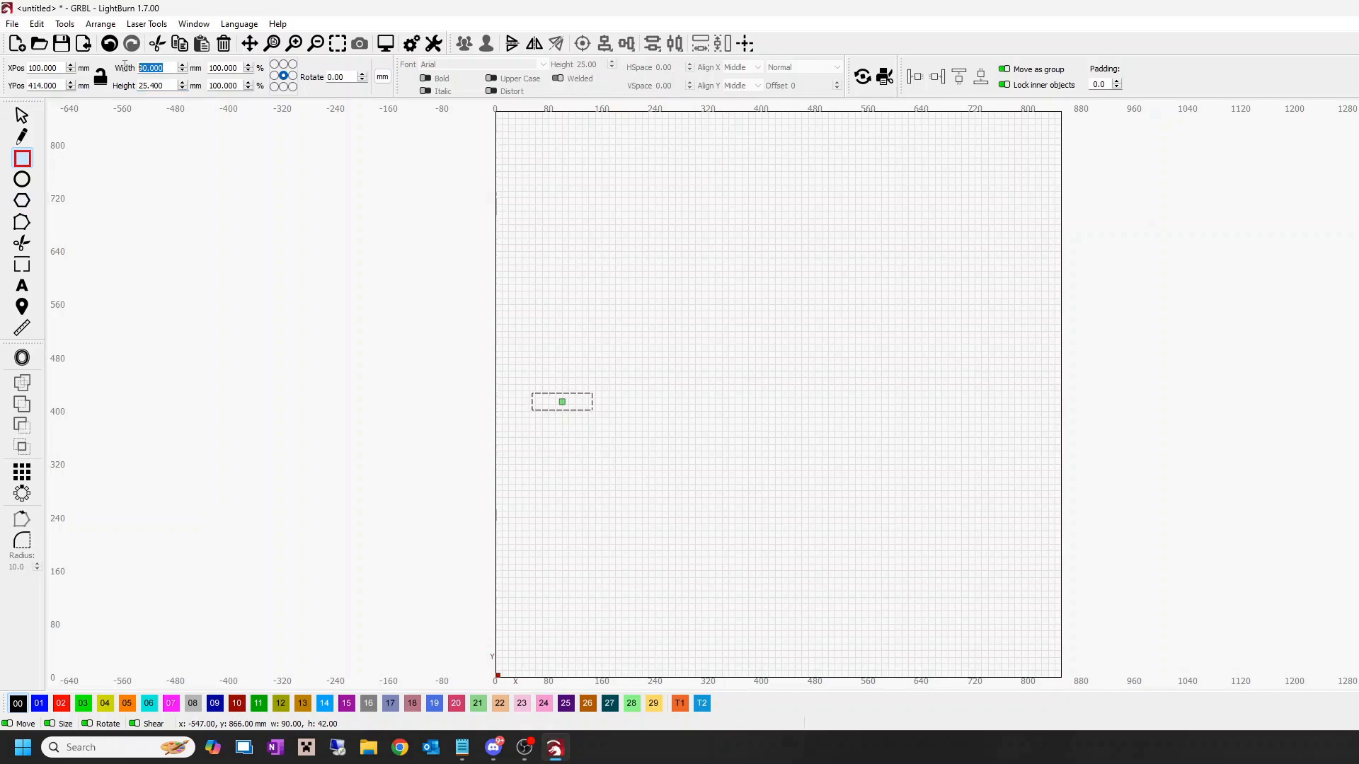
type("50.")
left_click(22, 115)
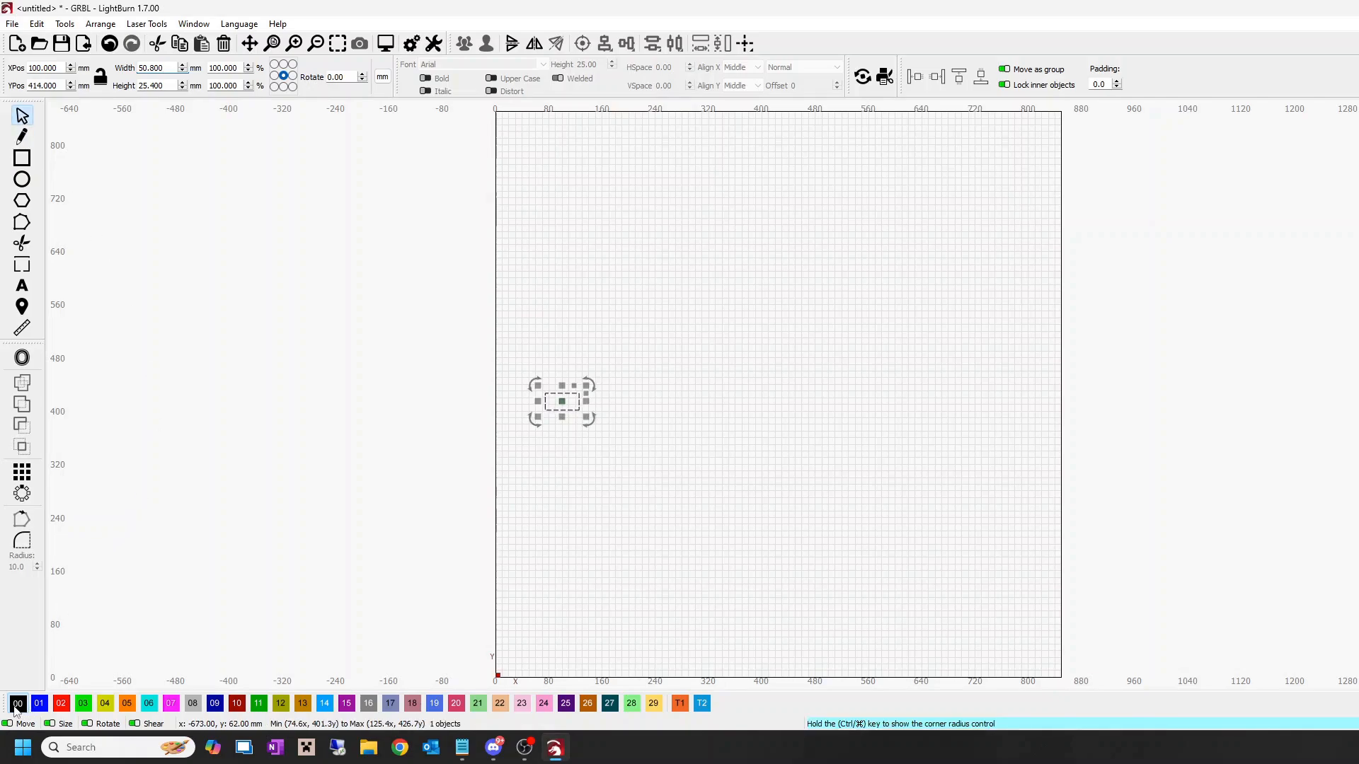
left_click(664, 531)
Step: Round all four corners of the rectangle with a 10 mm radius
scroll(570, 415, "up", 2)
scroll(569, 415, "up", 6)
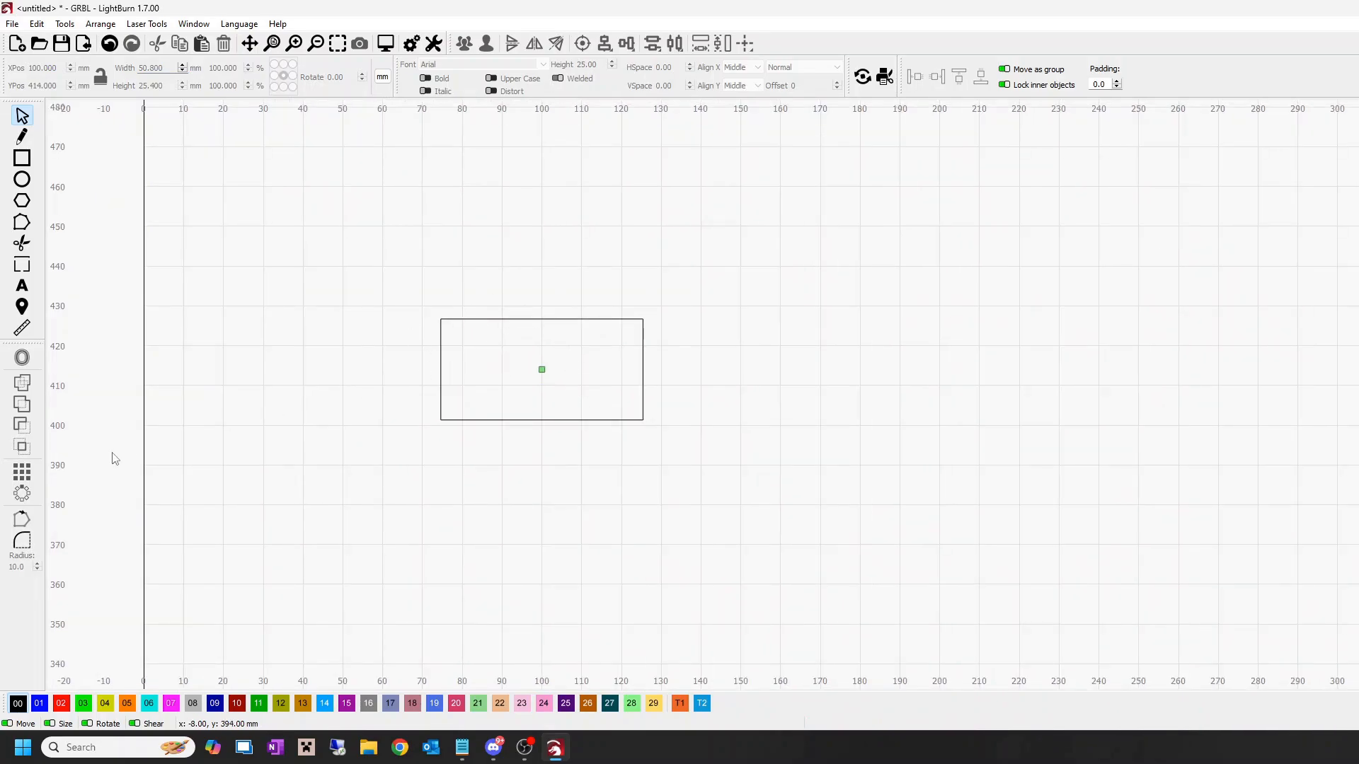
left_click(23, 542)
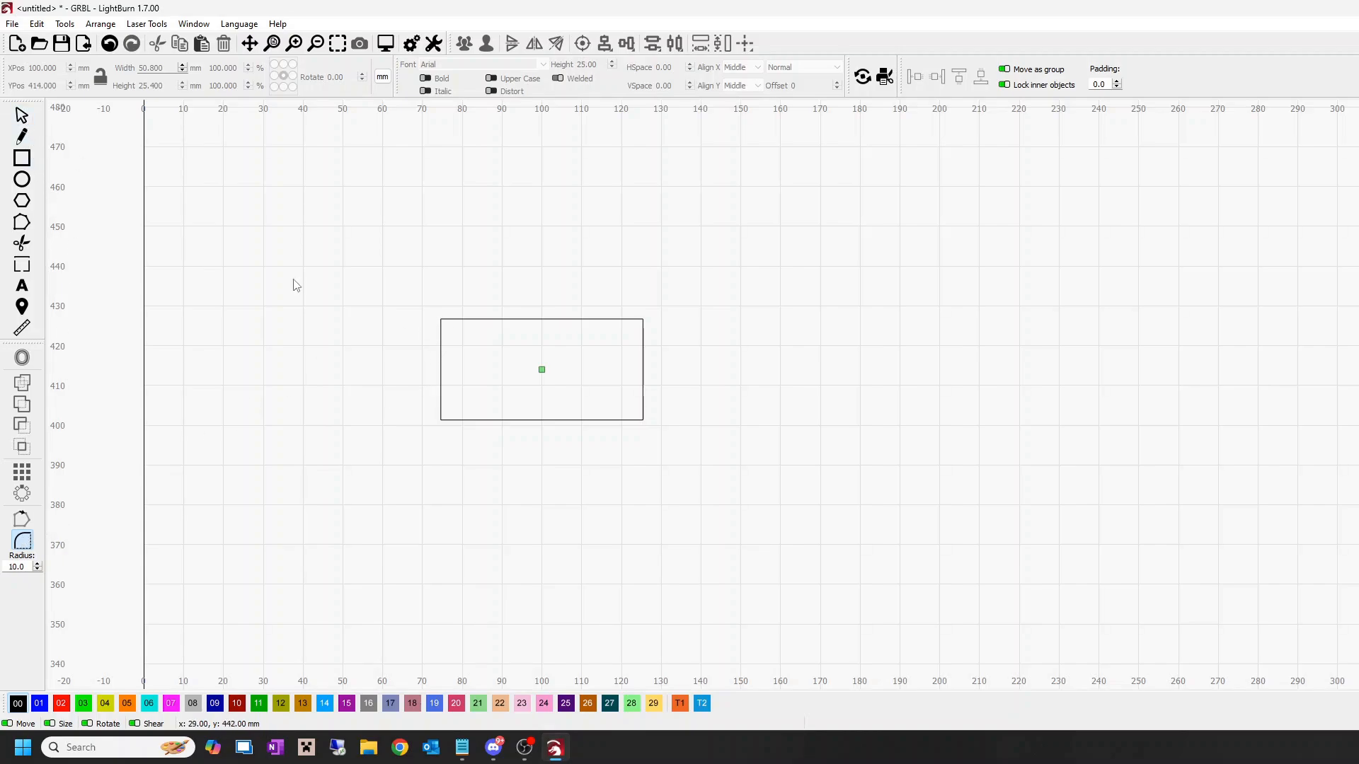
left_click(441, 320)
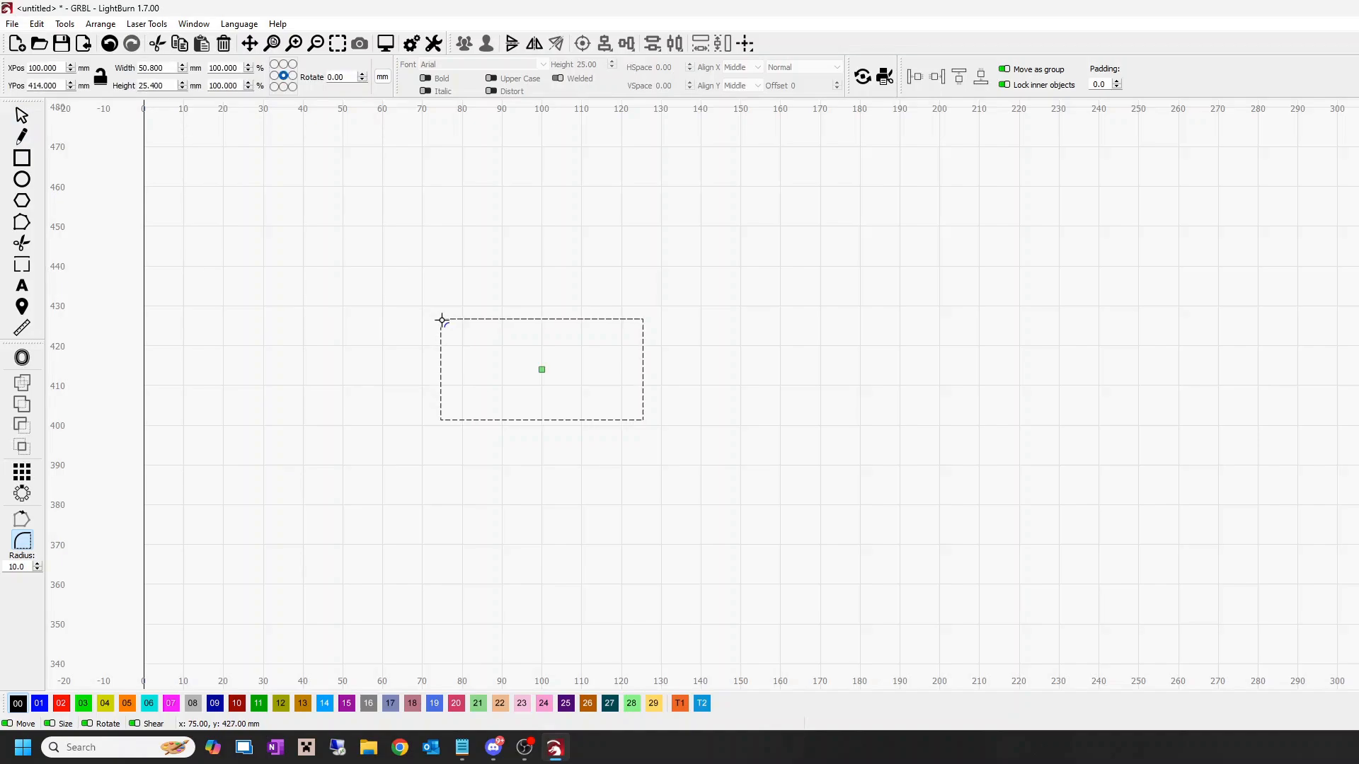
left_click(443, 320)
left_click(440, 419)
left_click(642, 319)
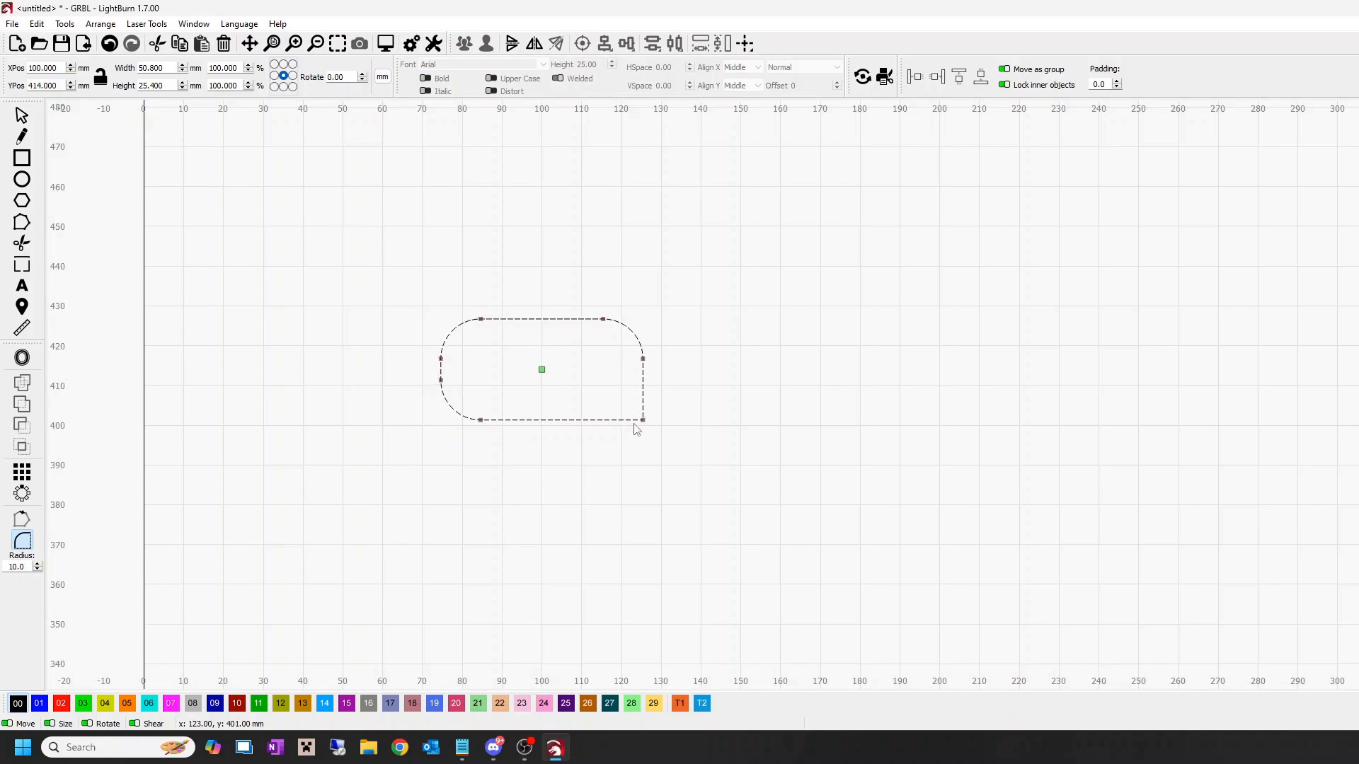
left_click(642, 420)
left_click(21, 115)
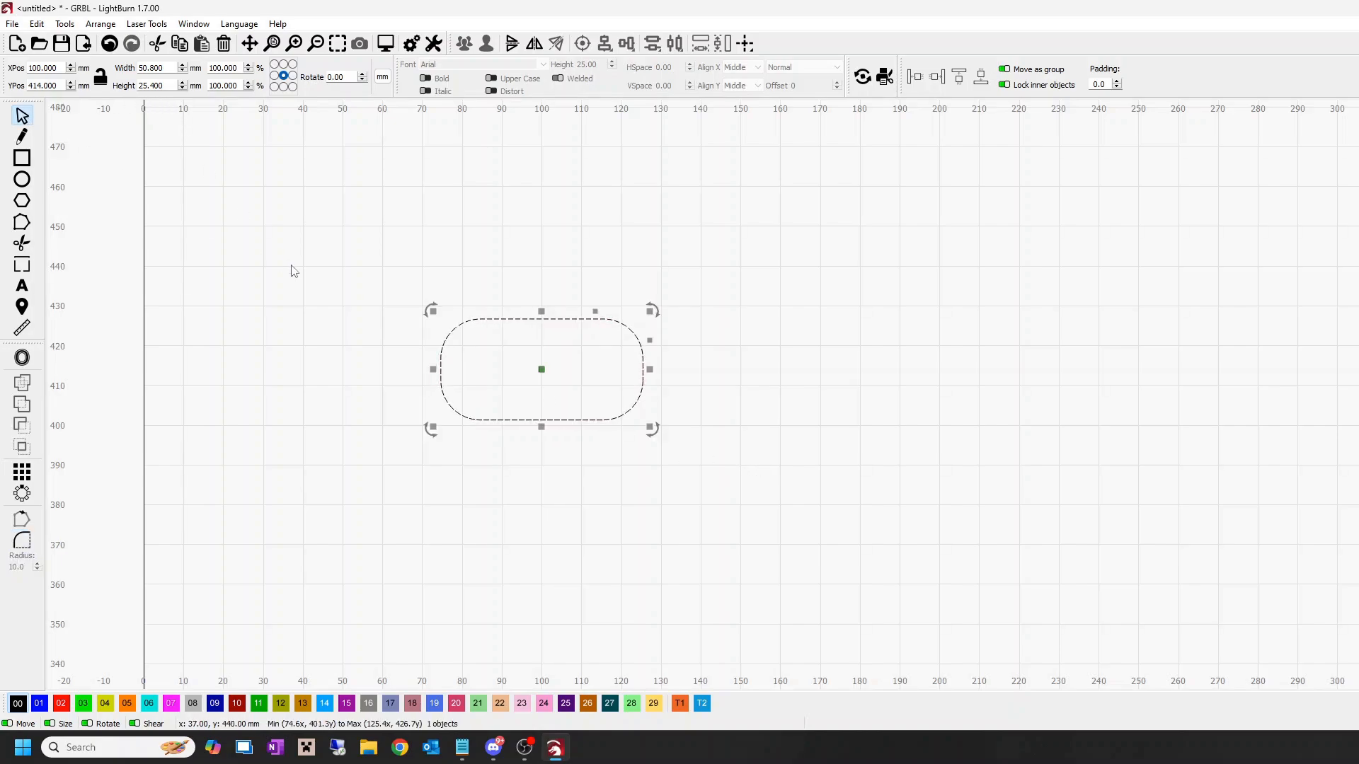
left_click(343, 438)
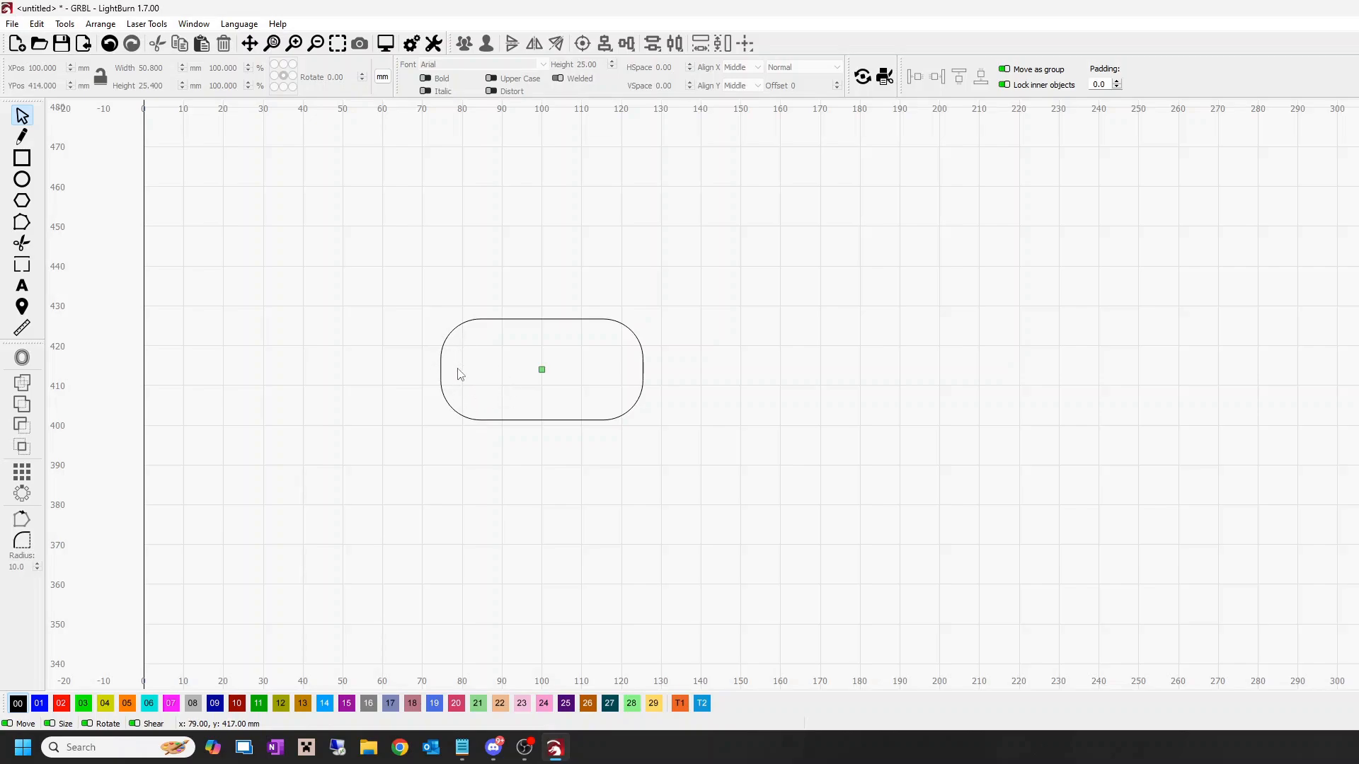
Step: Import the black rabbit silhouette image and place it to the right of the rounded rectangle
left_click(12, 26)
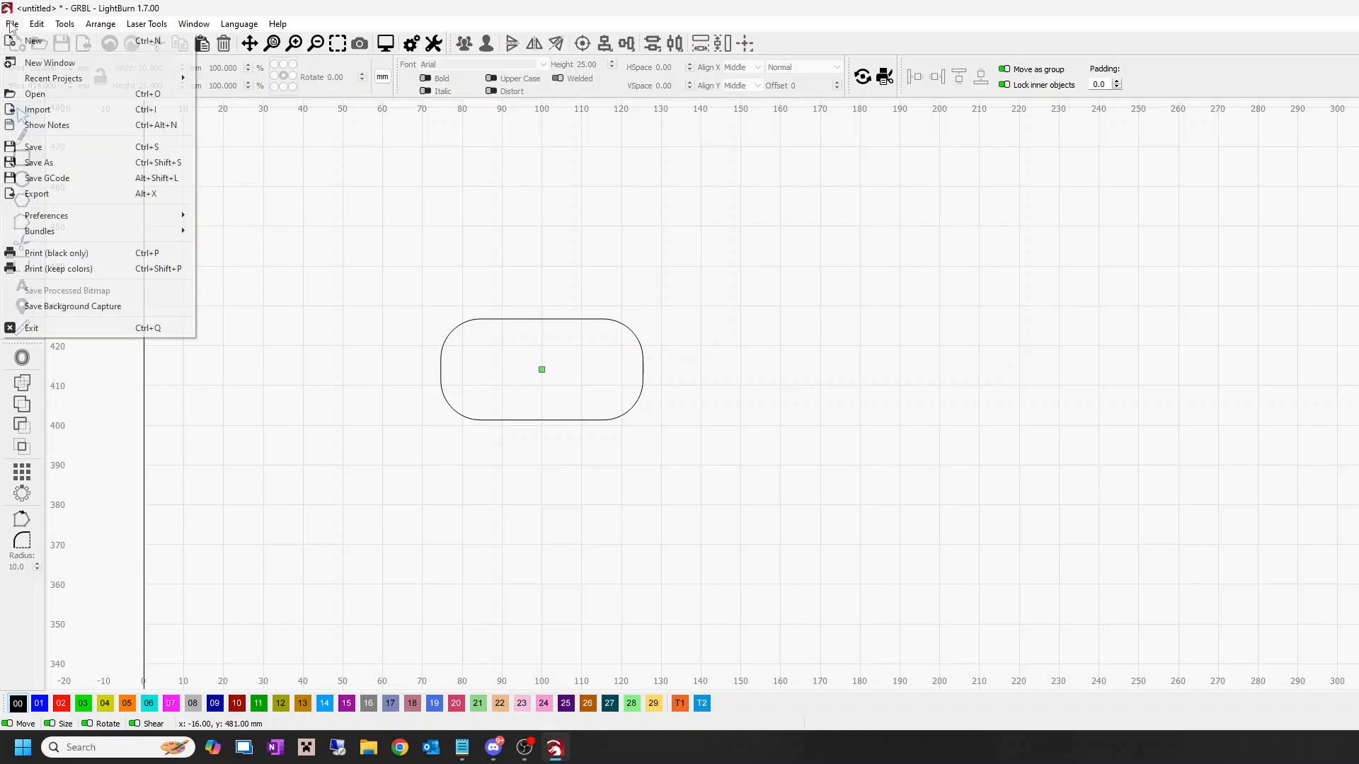
left_click(42, 112)
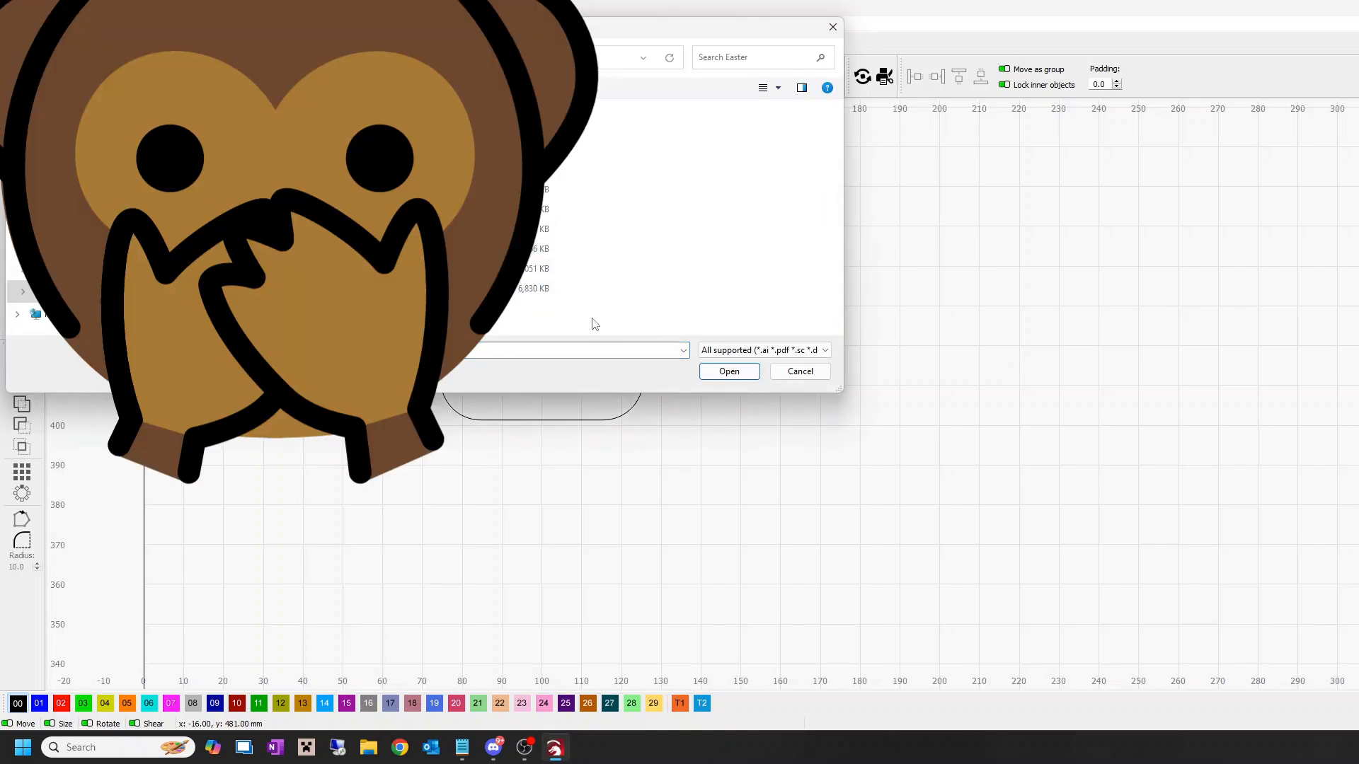
left_click(729, 371)
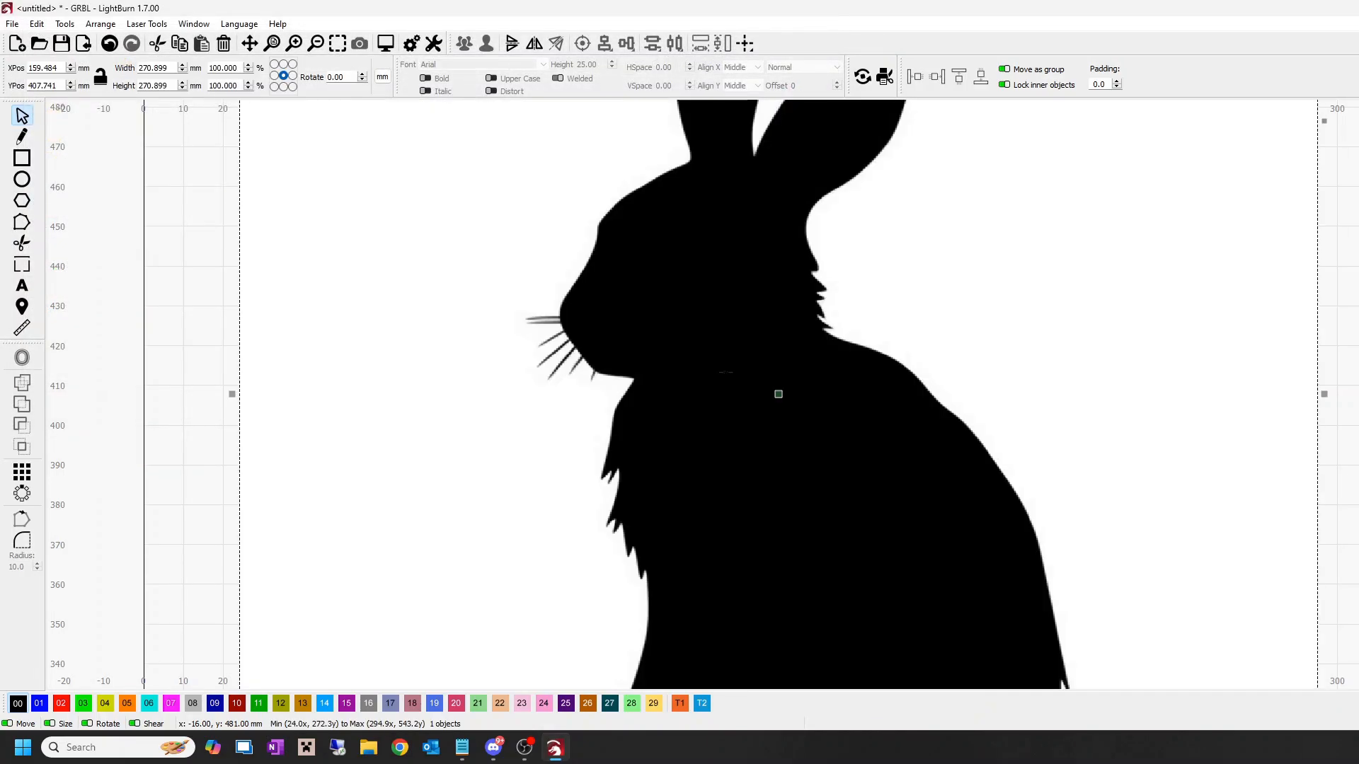
scroll(721, 375, "down", 5)
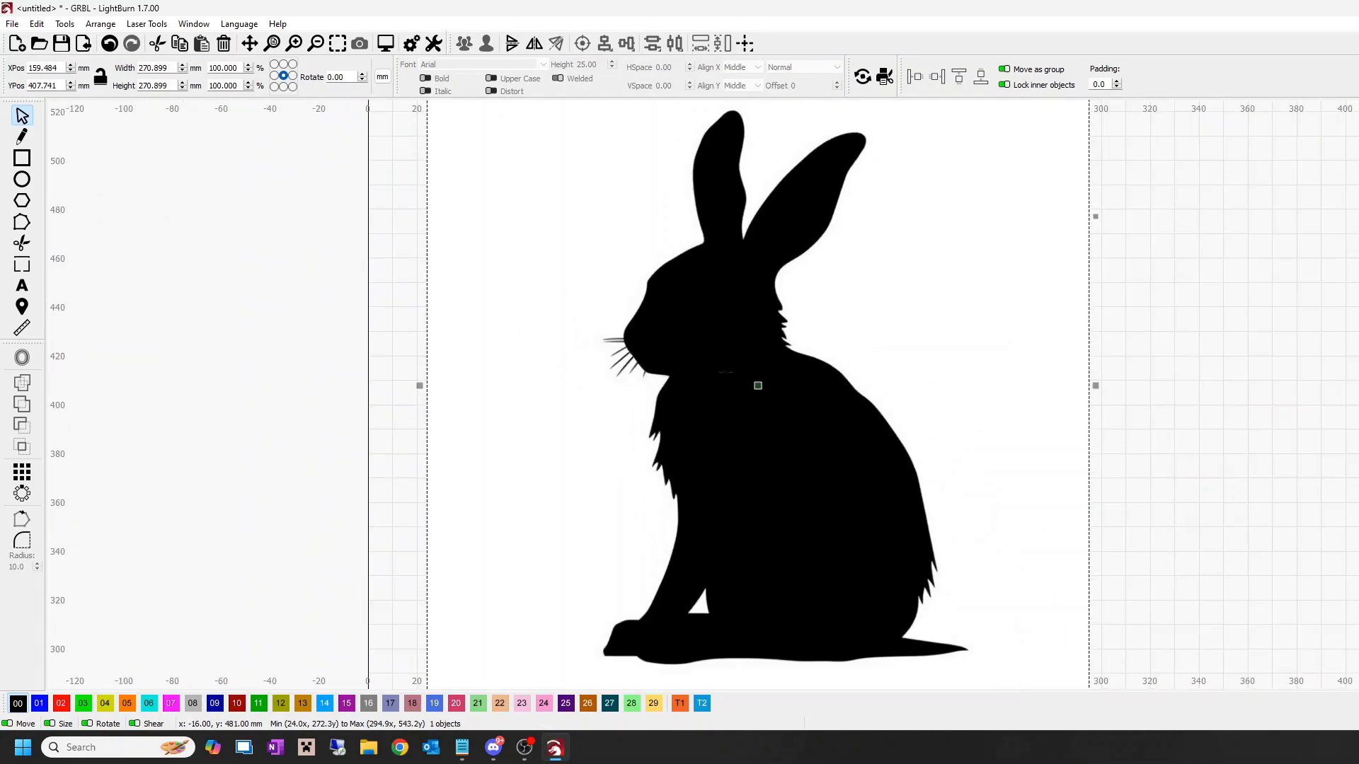
left_click_drag(728, 397, 955, 391)
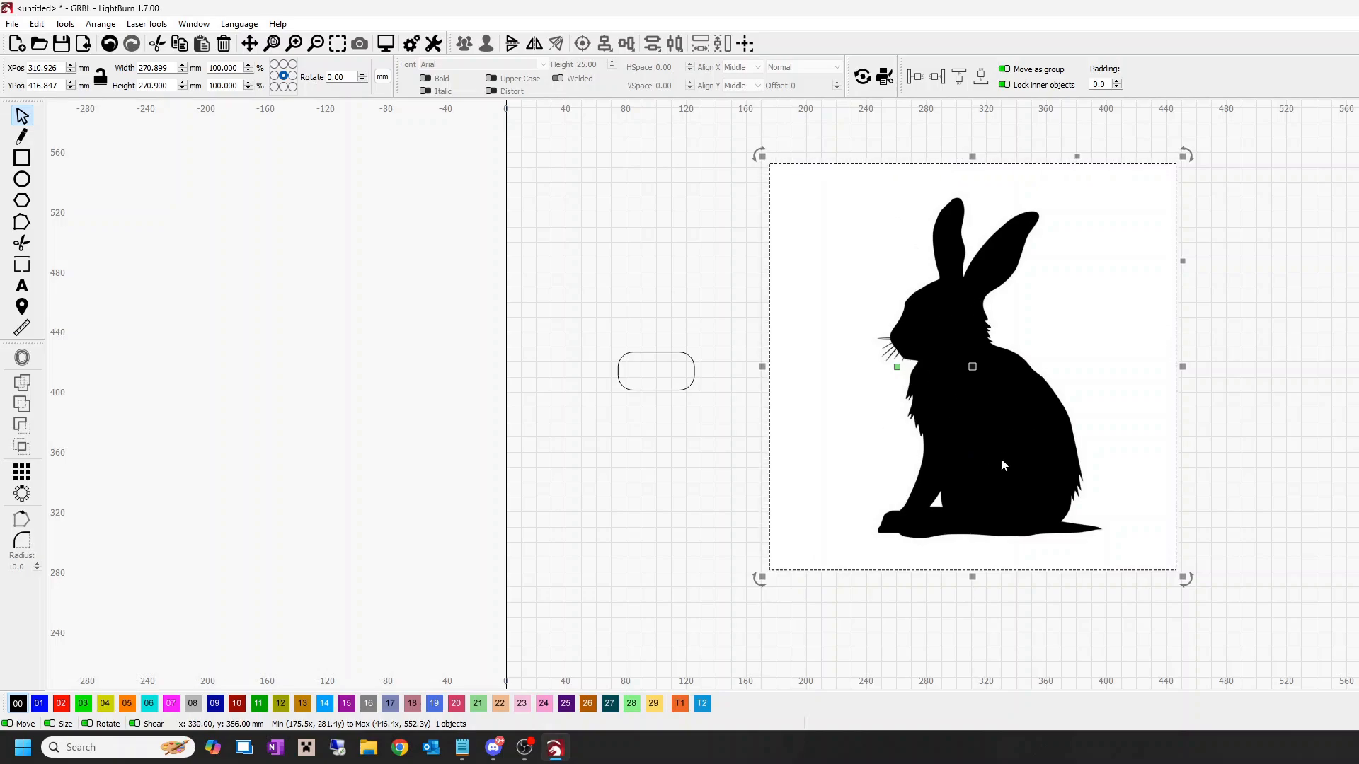
Step: Trace the rabbit image into vector outlines with cutoff 0 and threshold 128, keeping the source image
right_click(1031, 375)
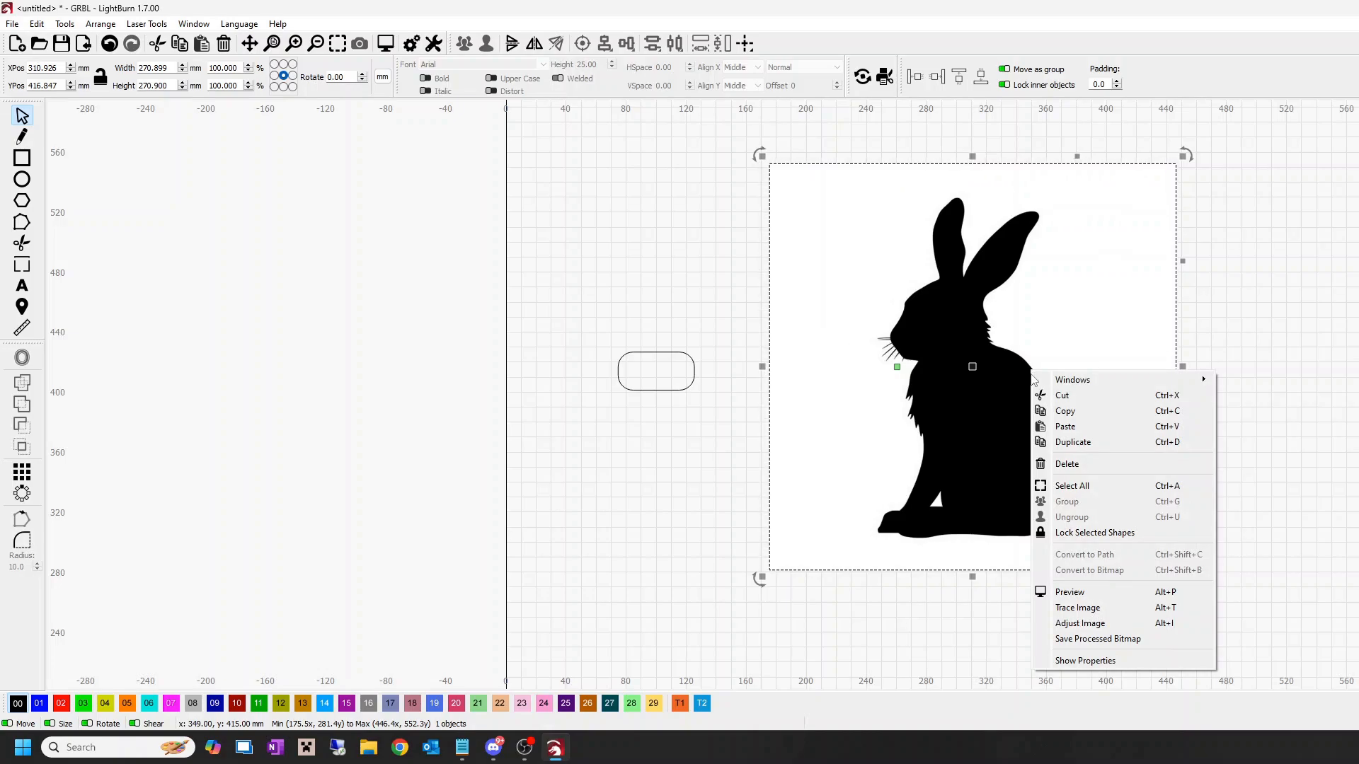
left_click(1072, 607)
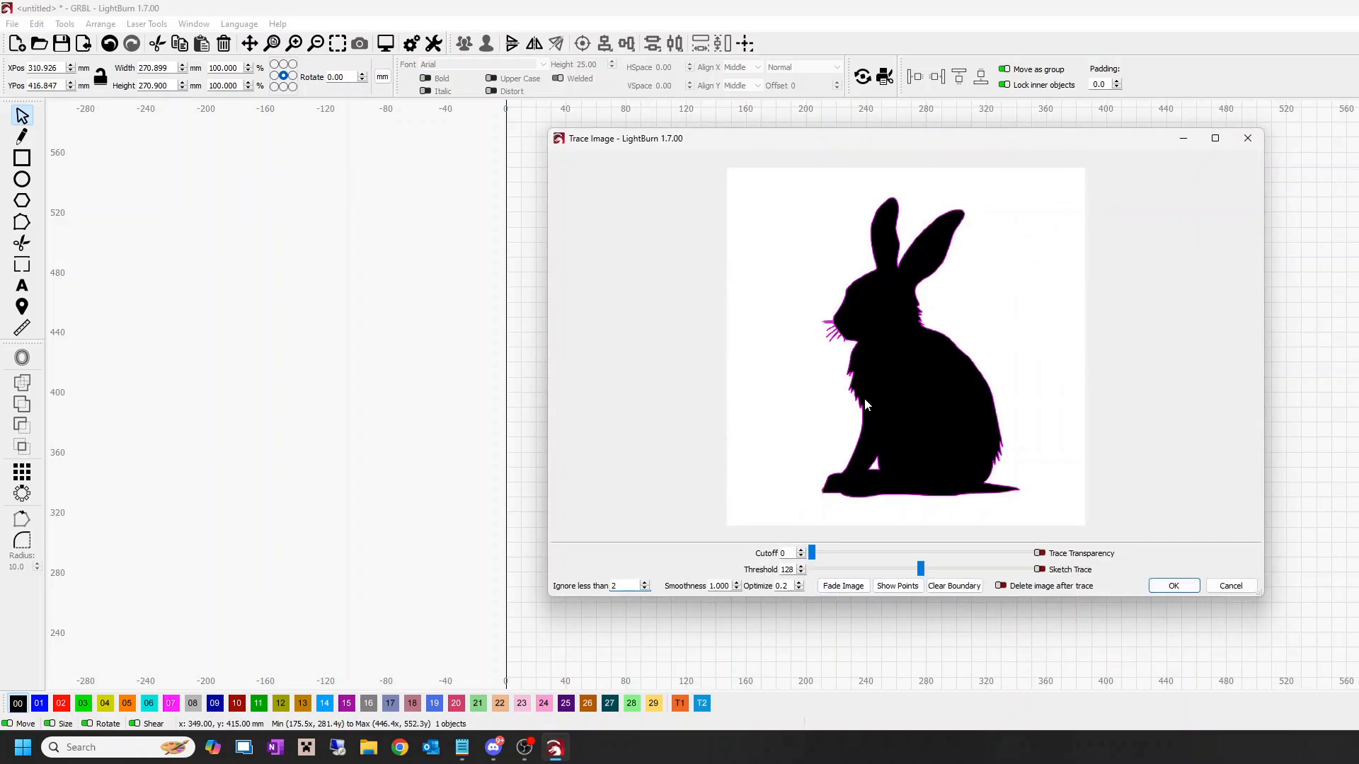
scroll(836, 339, "up", 4)
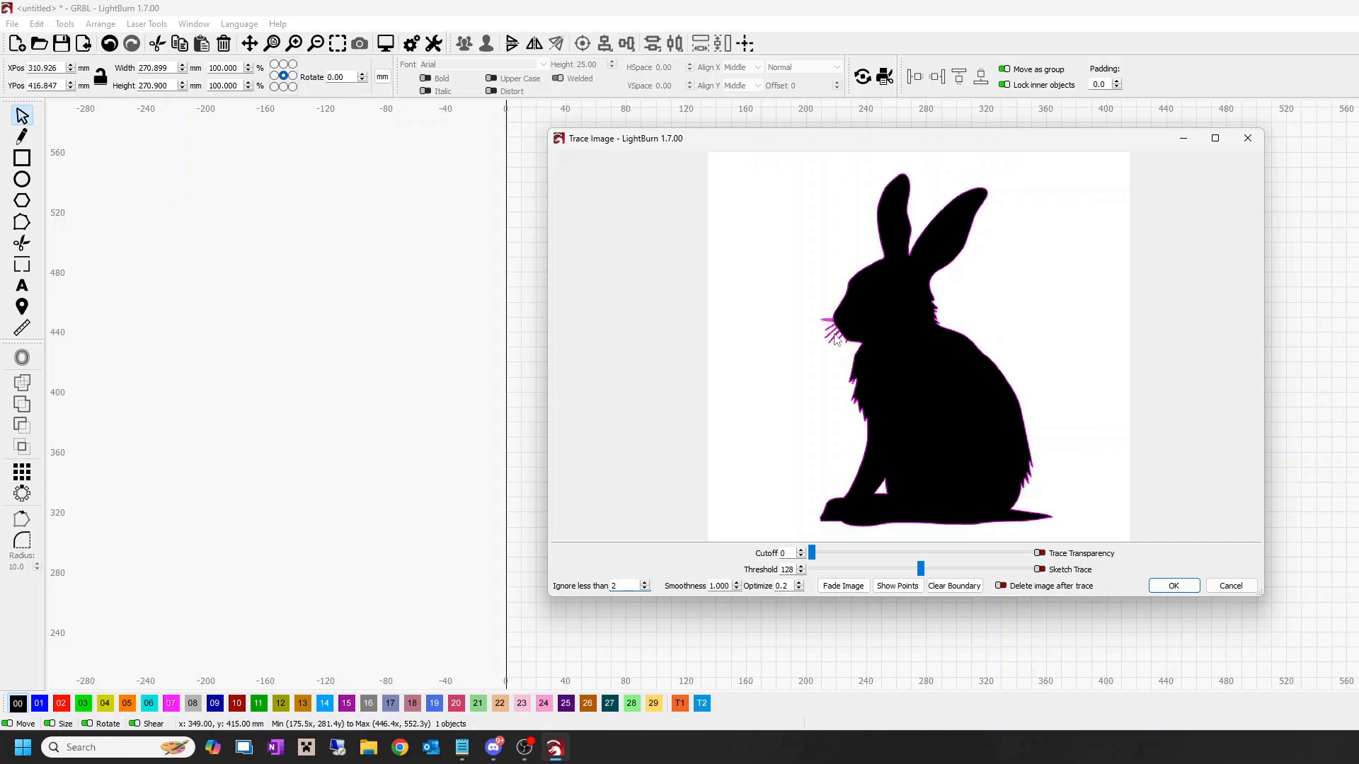
scroll(836, 339, "down", 4)
left_click(1174, 587)
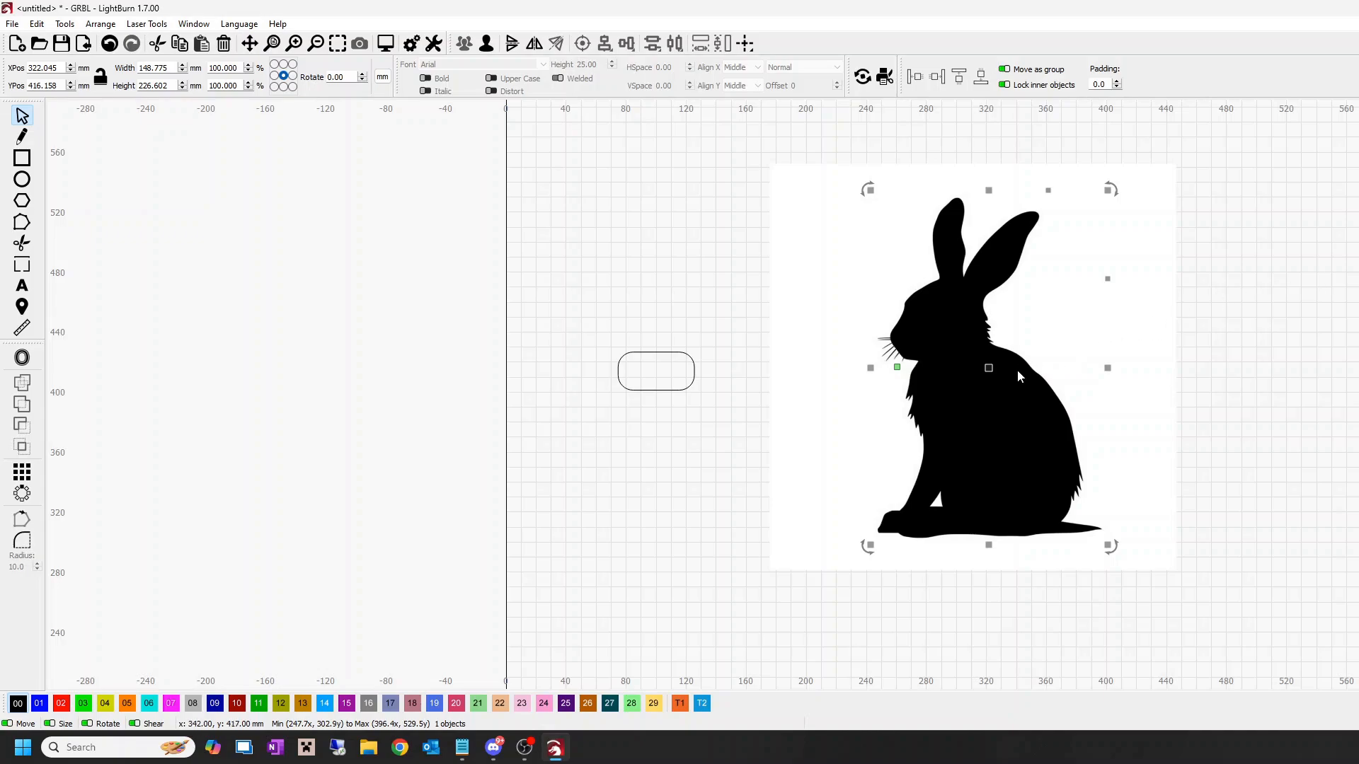
Step: Assign the rabbit image to blue layer 01 and move it right, off the traced outline
left_click(1054, 387)
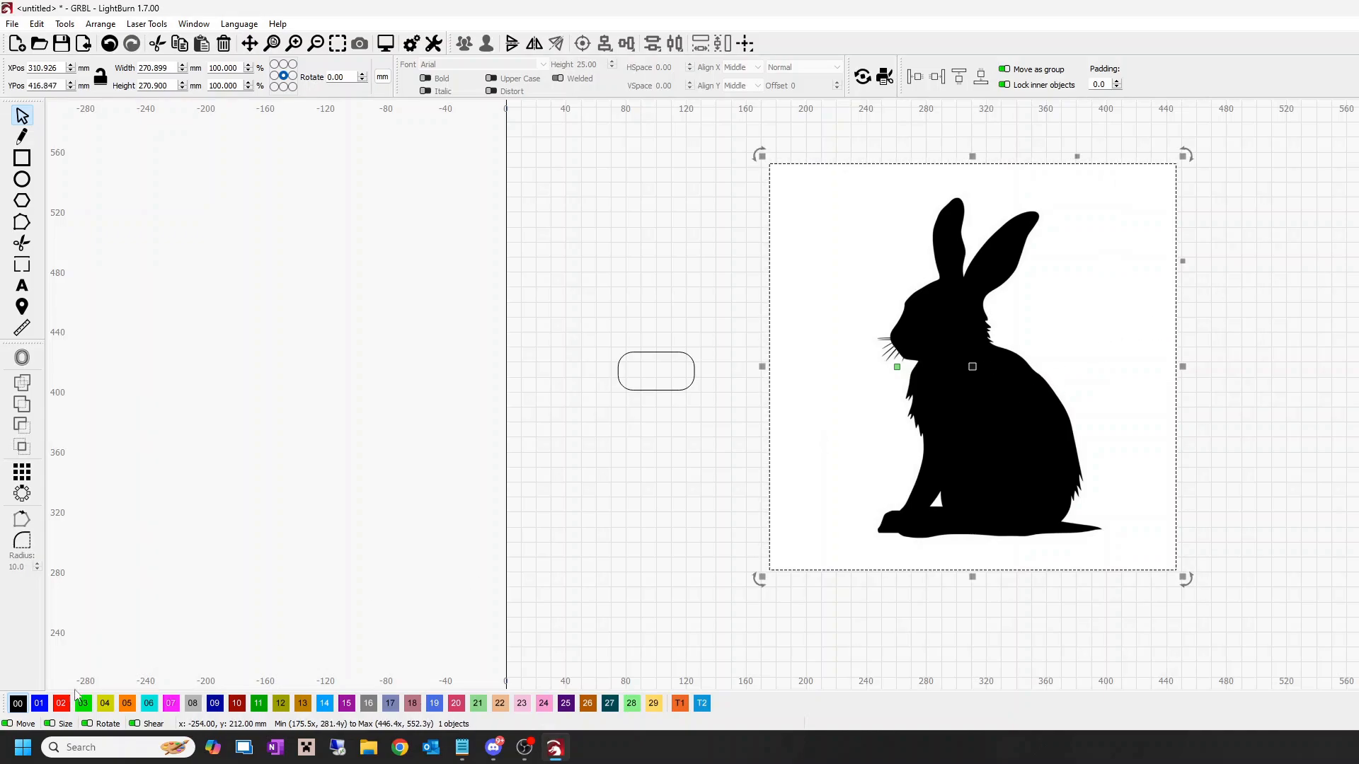
left_click(41, 704)
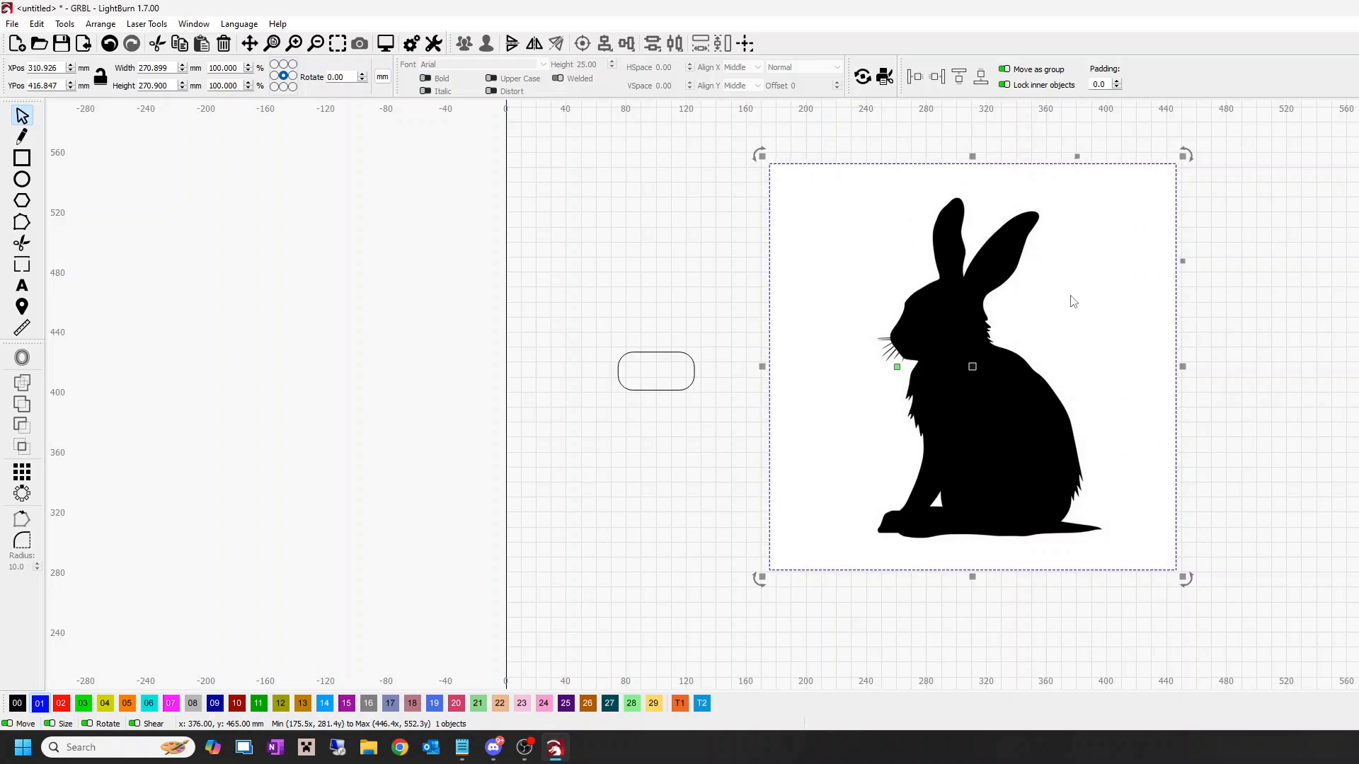
left_click_drag(1049, 316, 1356, 337)
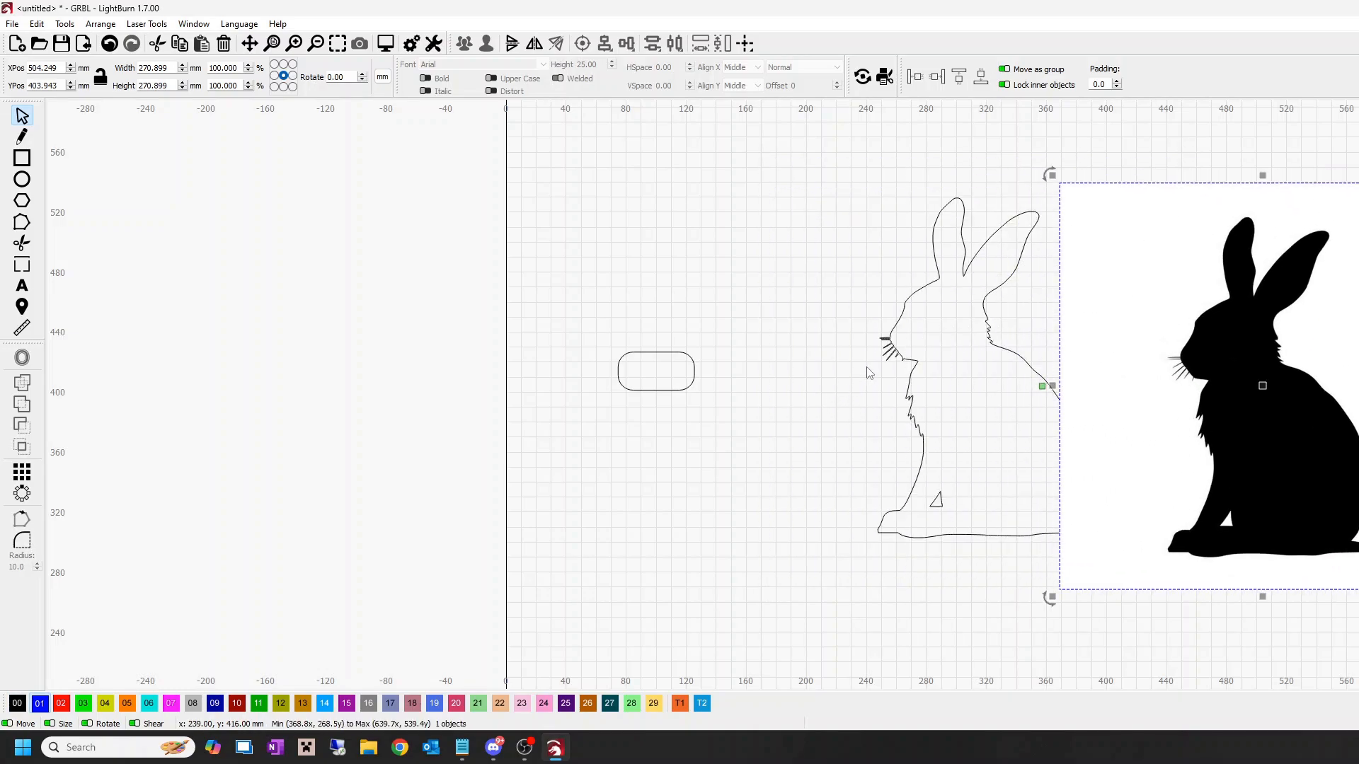
Step: Assign the traced rabbit outline to red layer 02 and delete the original rabbit image
left_click(893, 350)
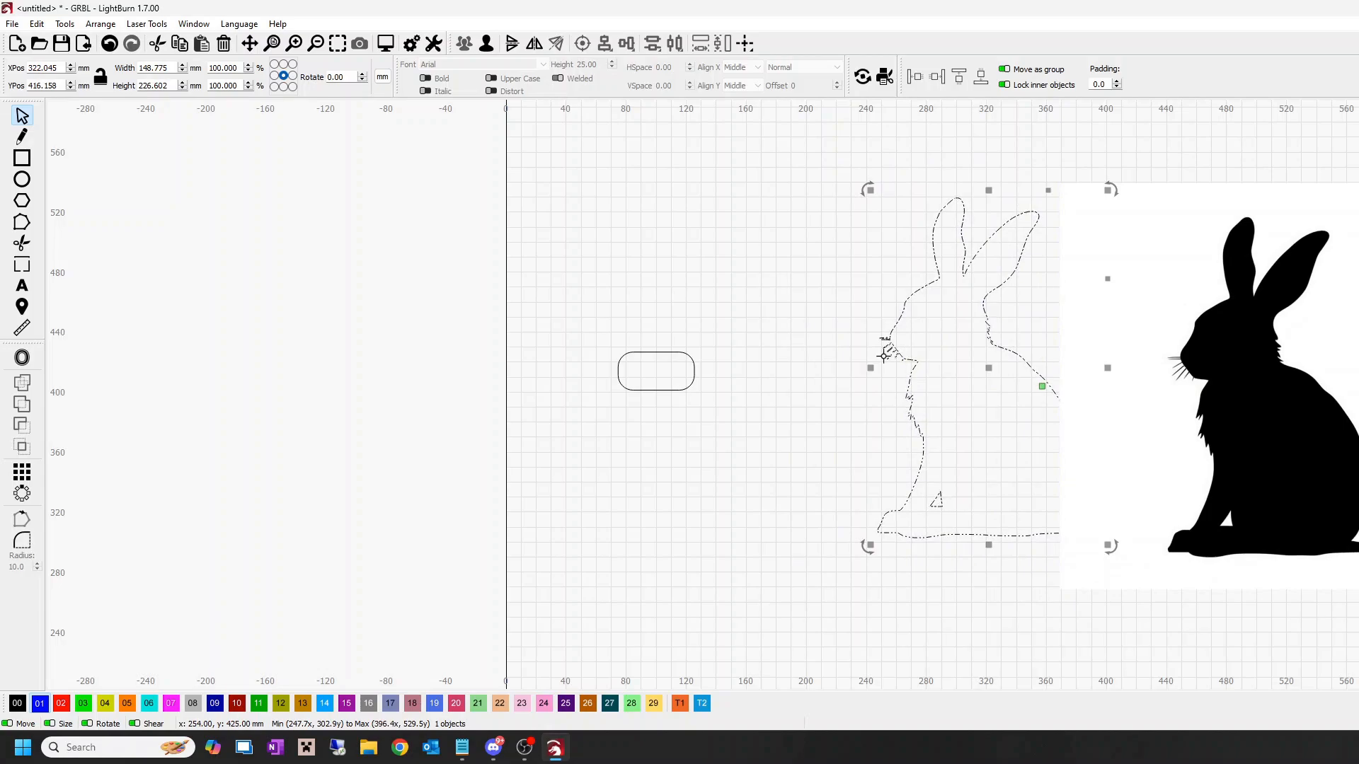
left_click(61, 703)
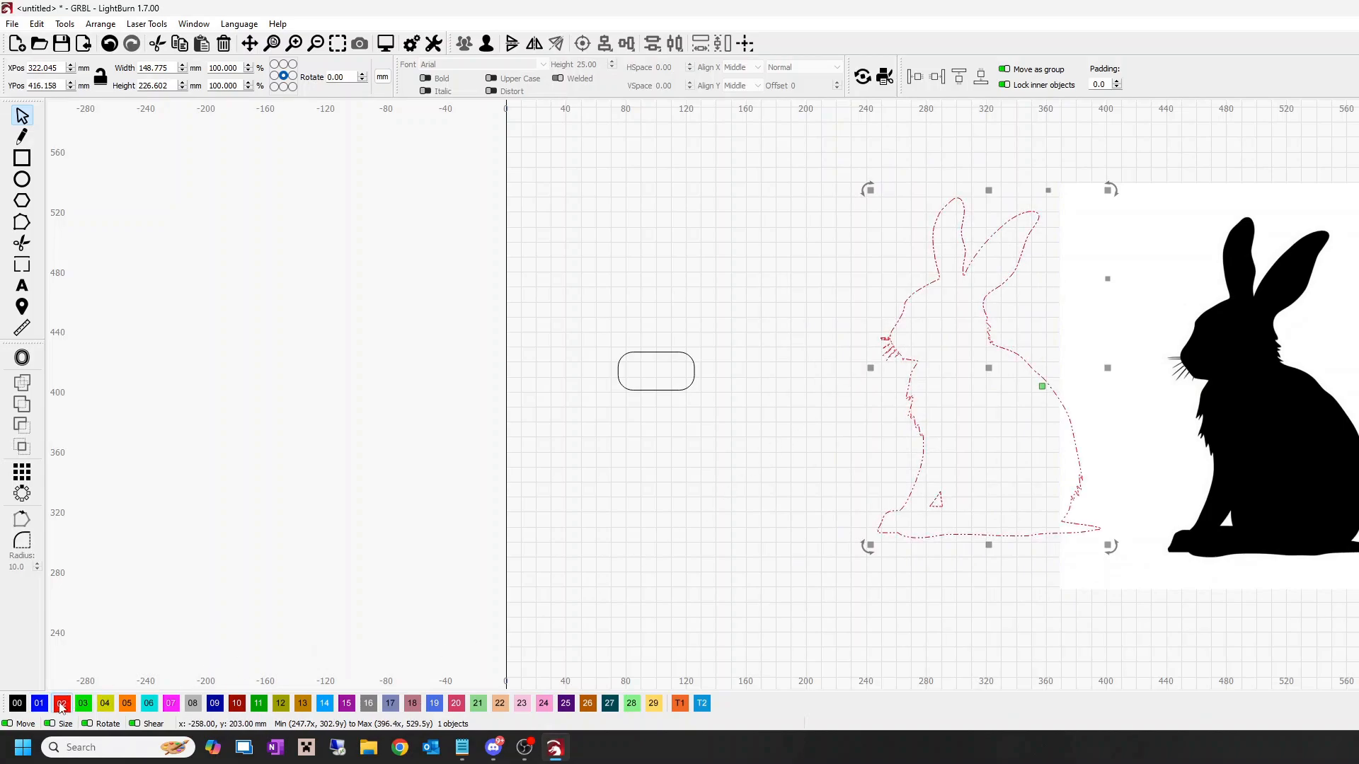
left_click(1328, 378)
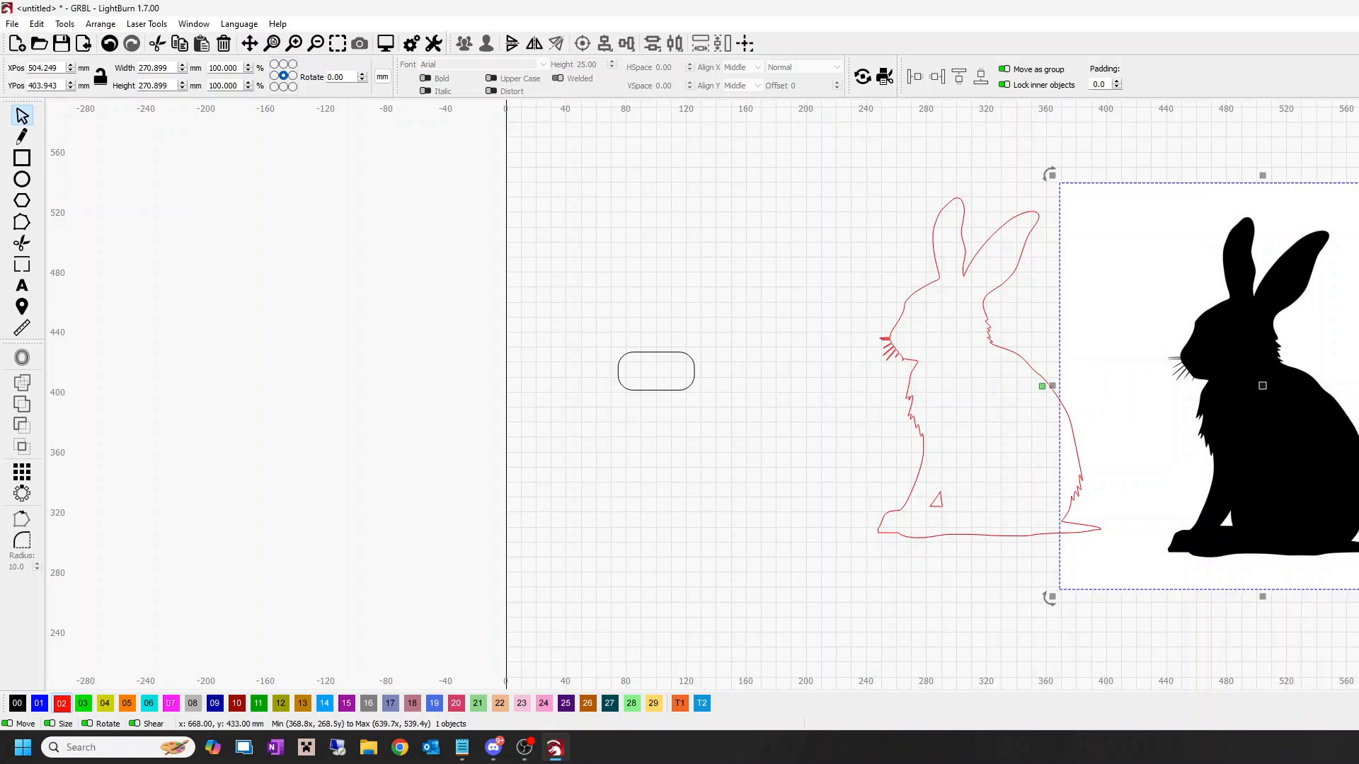
left_click(1358, 342)
left_click(963, 400)
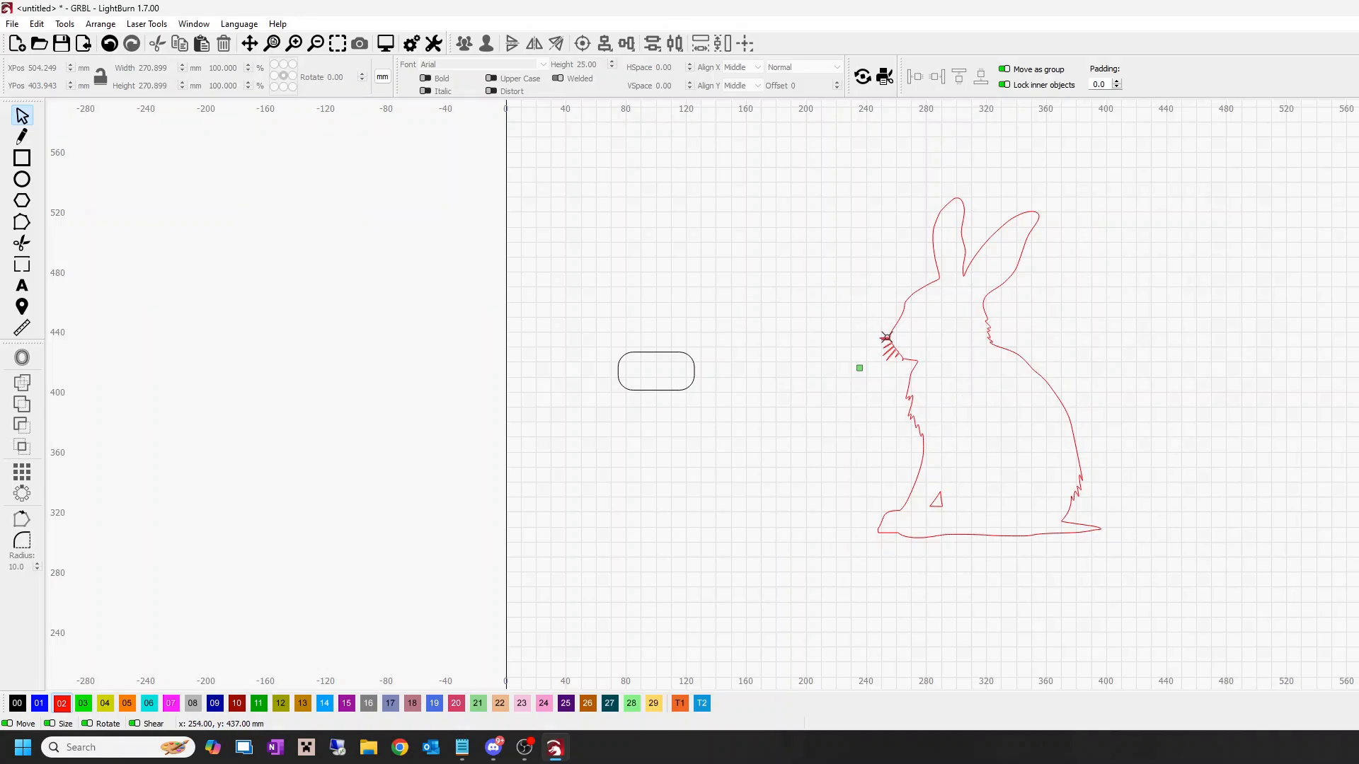
Step: Move the red rabbit outline closer to the rounded rectangle, centred at about X 267, Y 426 mm
left_click(886, 338)
left_click_drag(986, 367, 909, 359)
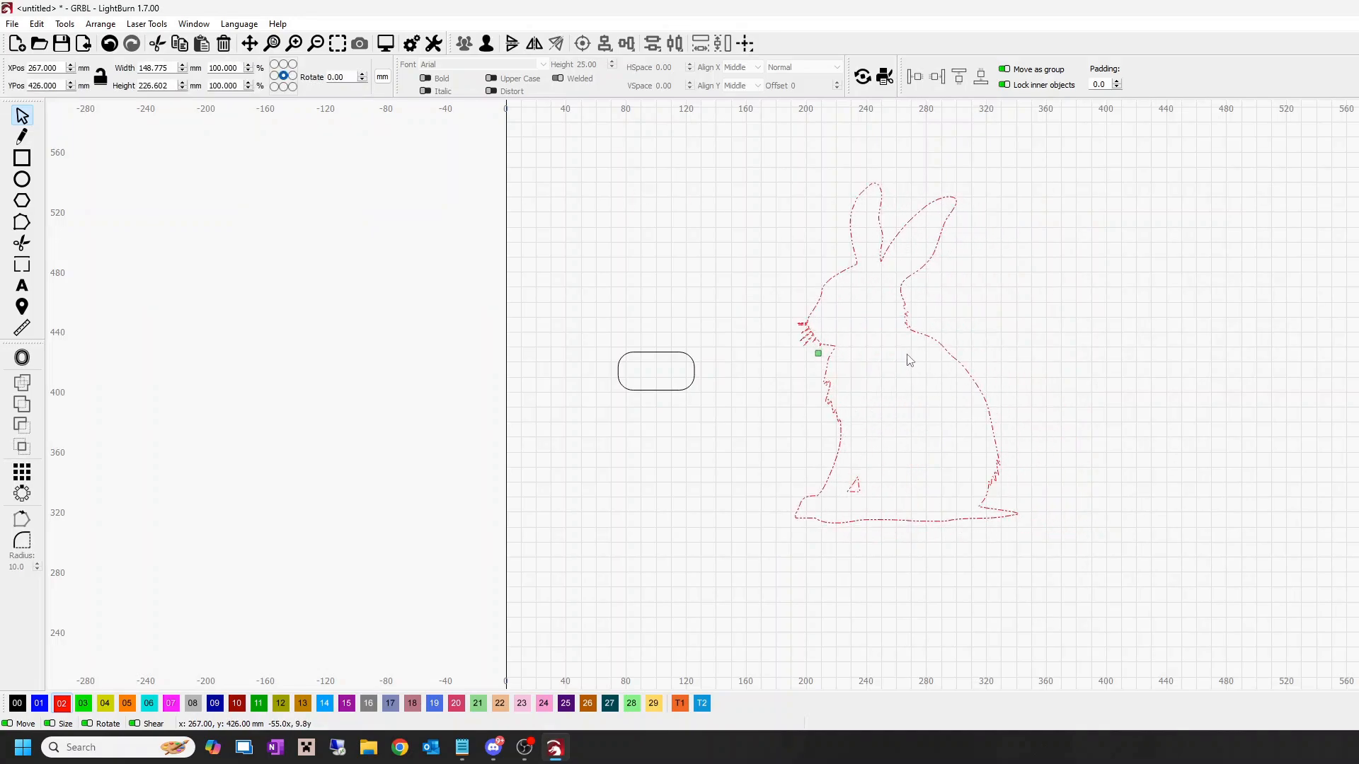
left_click(805, 418)
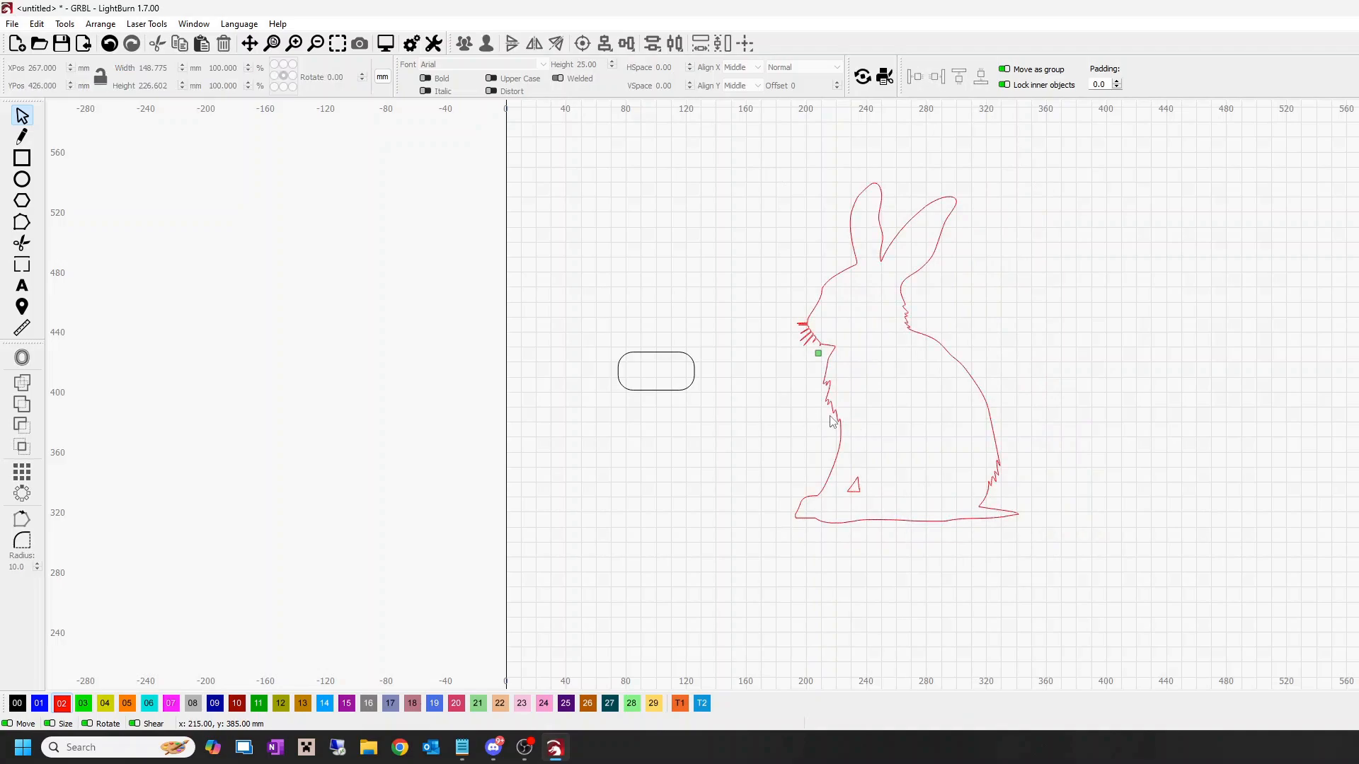
Step: Start an offset of the red rabbit outline, preview the outward and both directions around the whiskers, and set the direction to inward
scroll(832, 420, "up", 6)
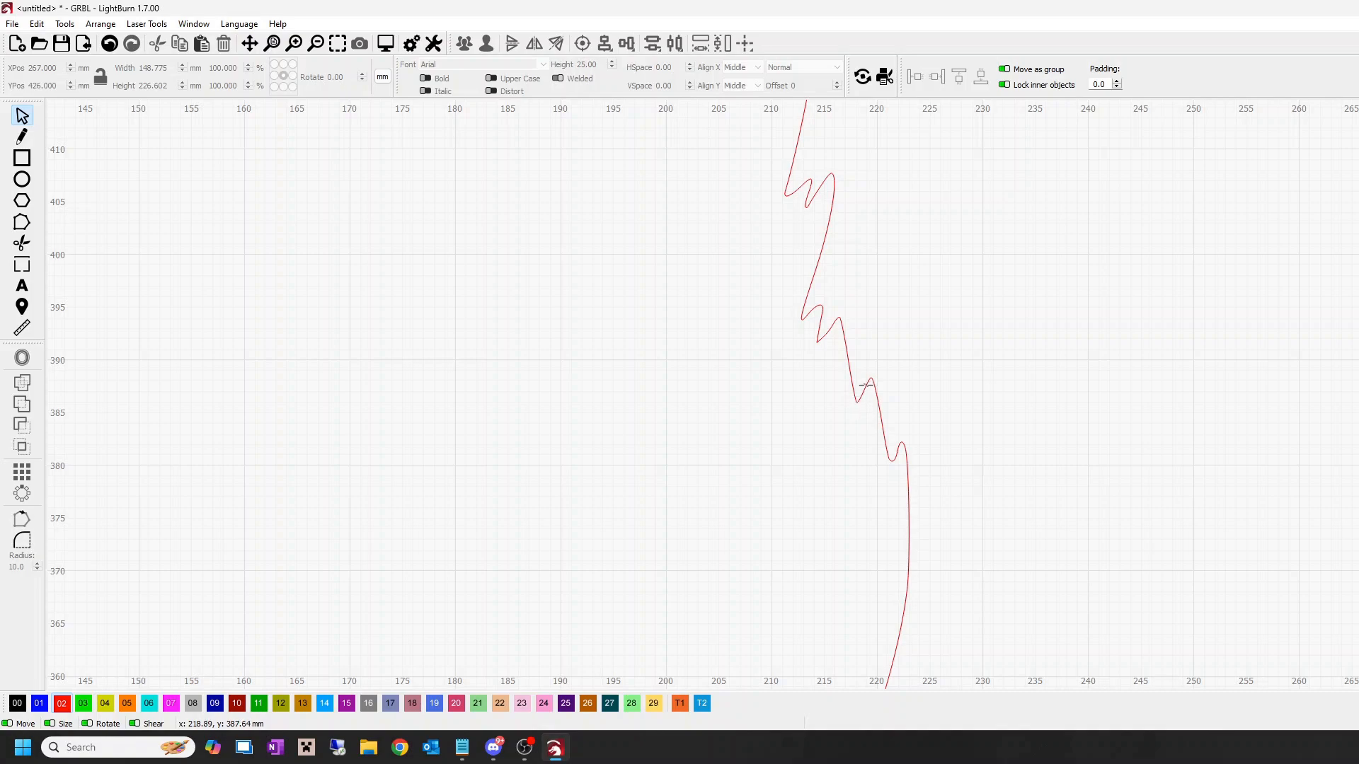
scroll(847, 407, "down", 8)
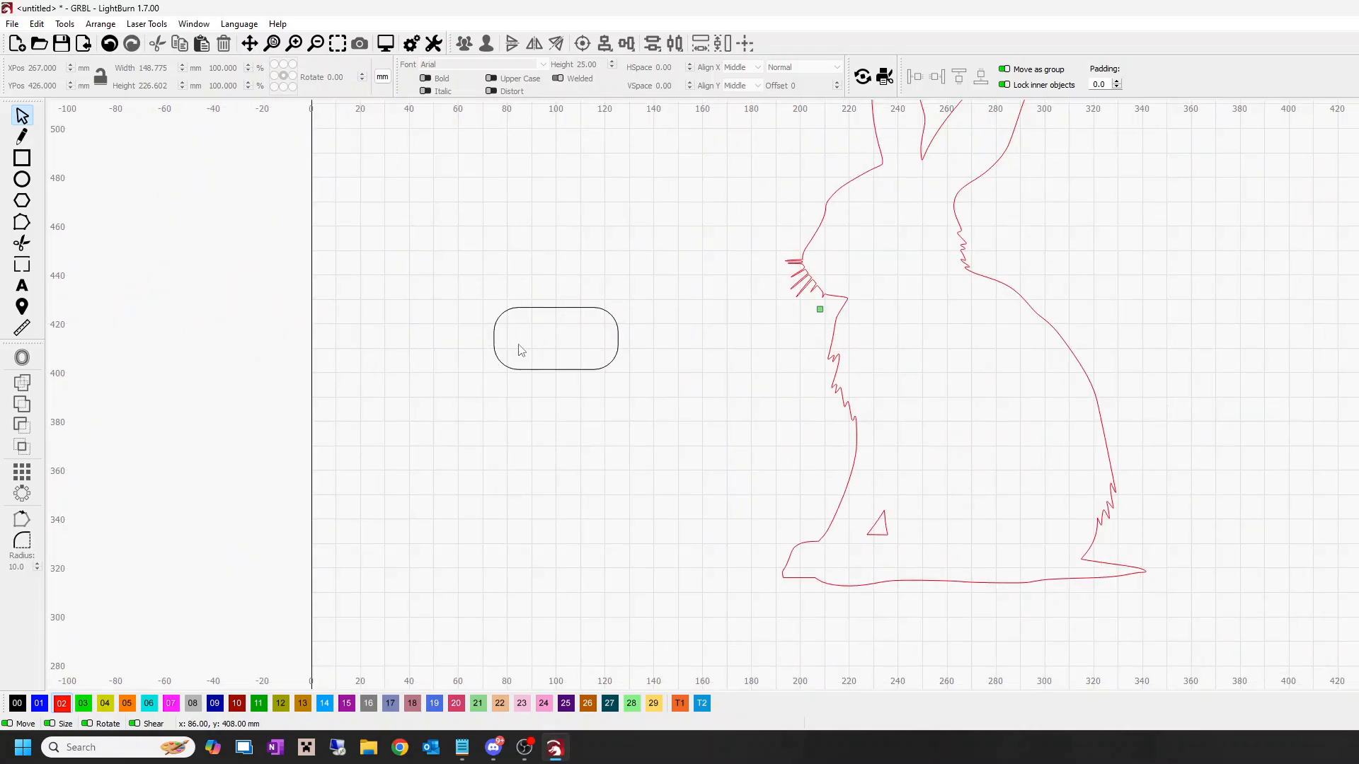
left_click(856, 441)
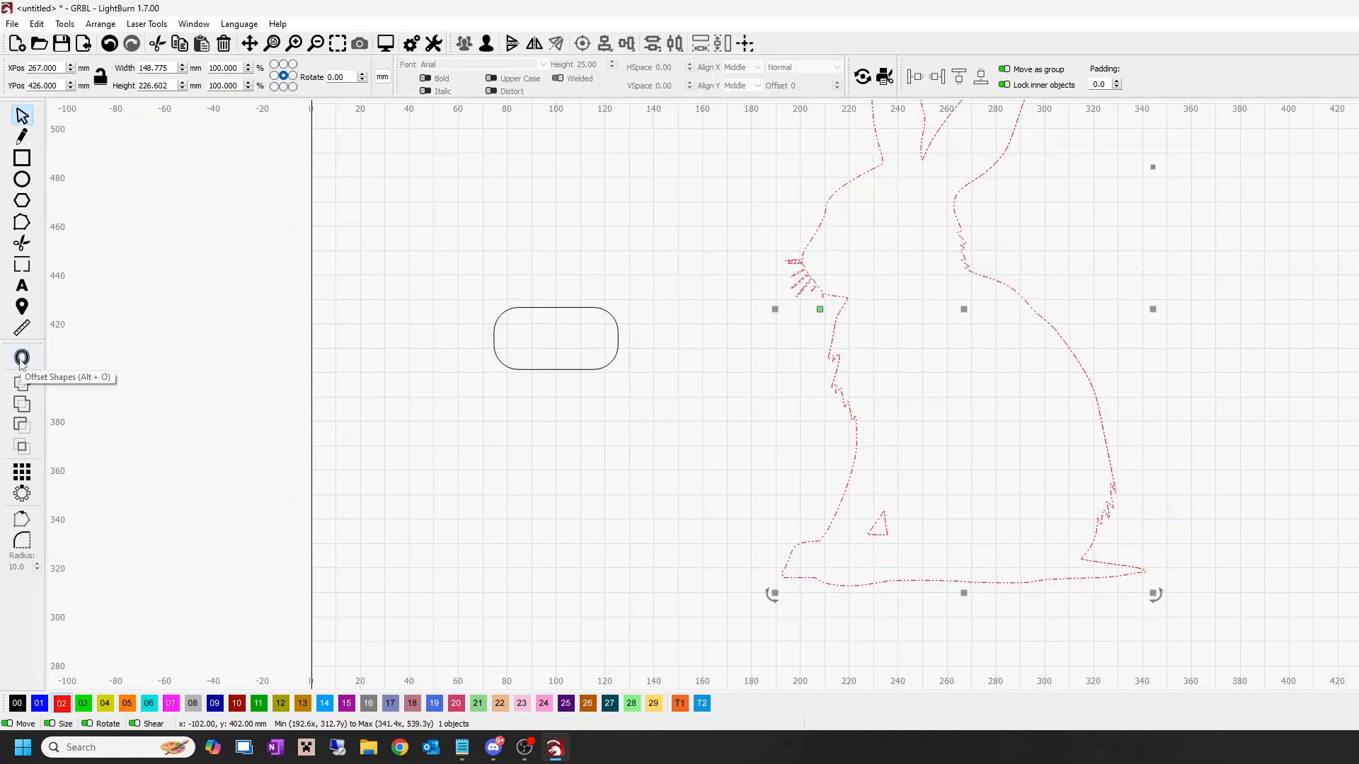
left_click(21, 359)
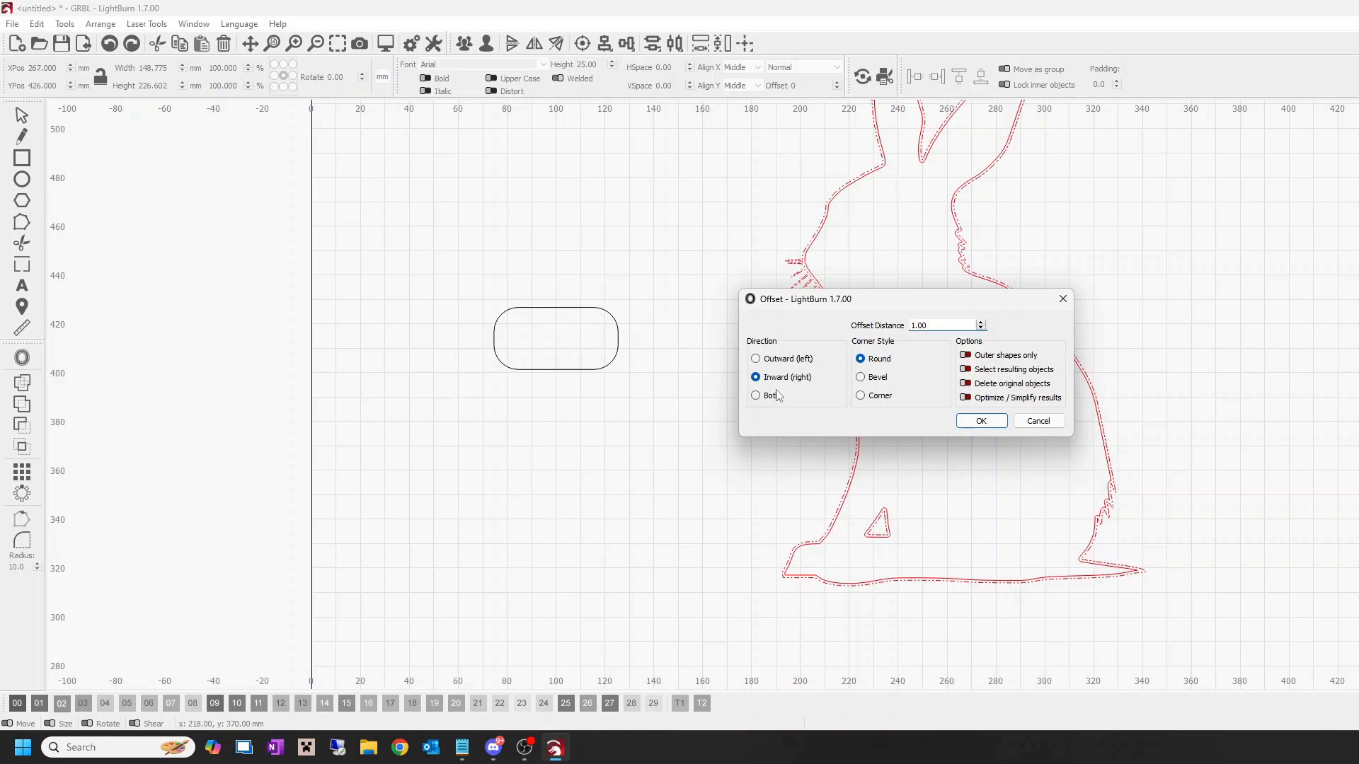
scroll(849, 267, "up", 5)
scroll(849, 267, "up", 4)
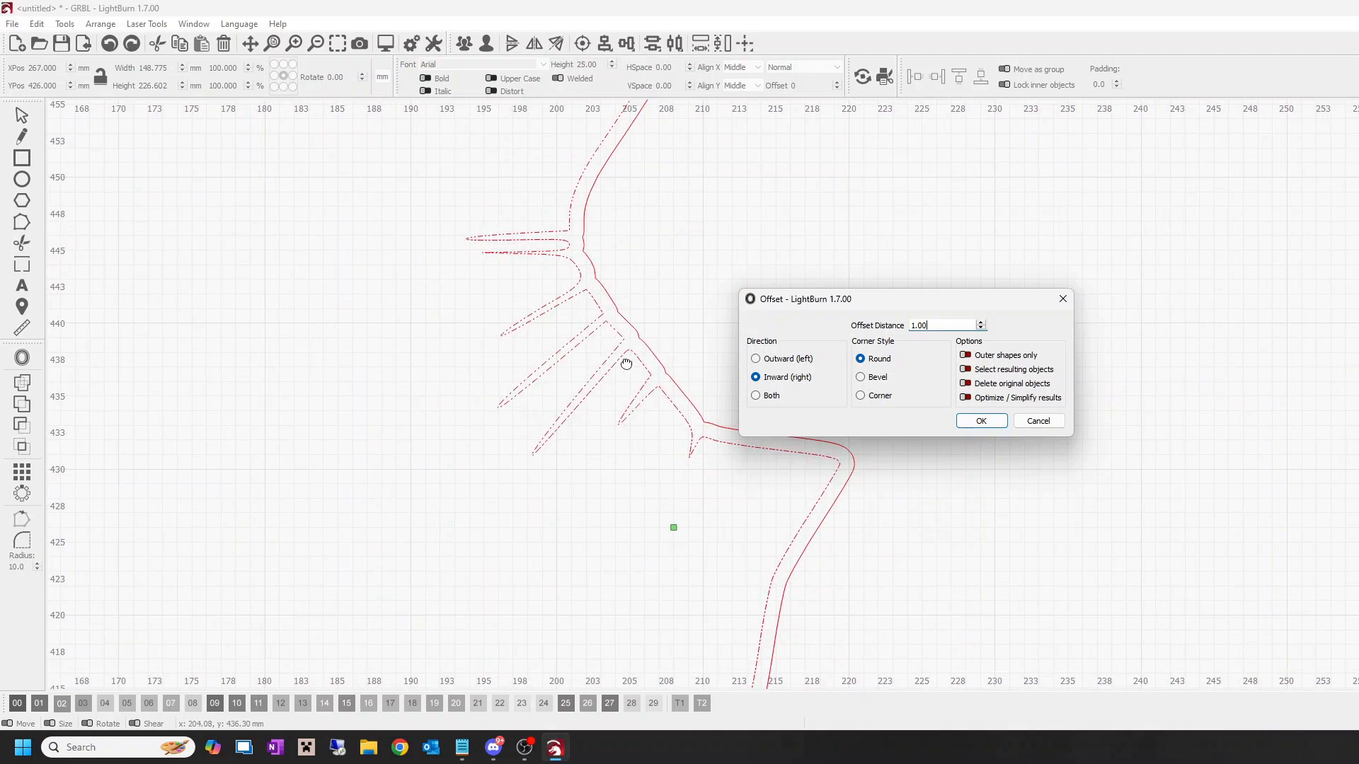
left_click(755, 358)
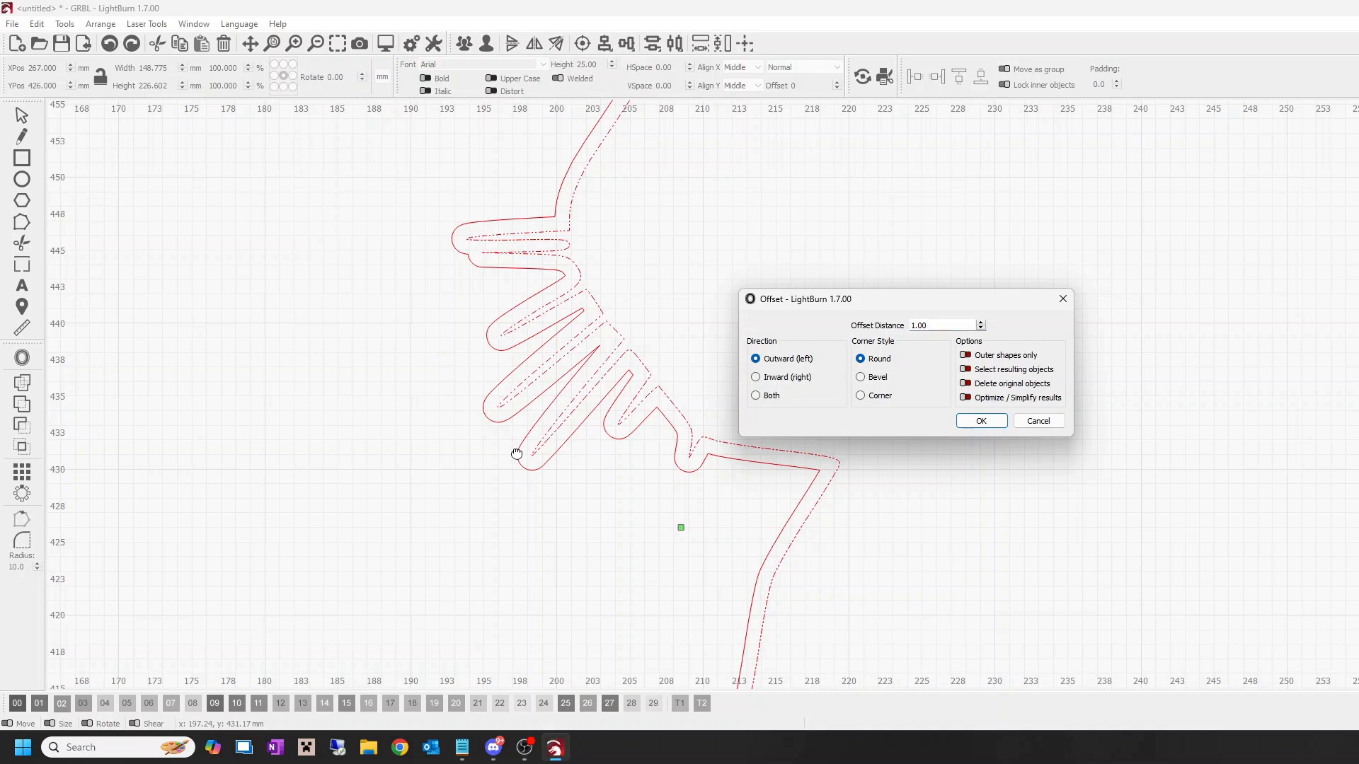
left_click(755, 377)
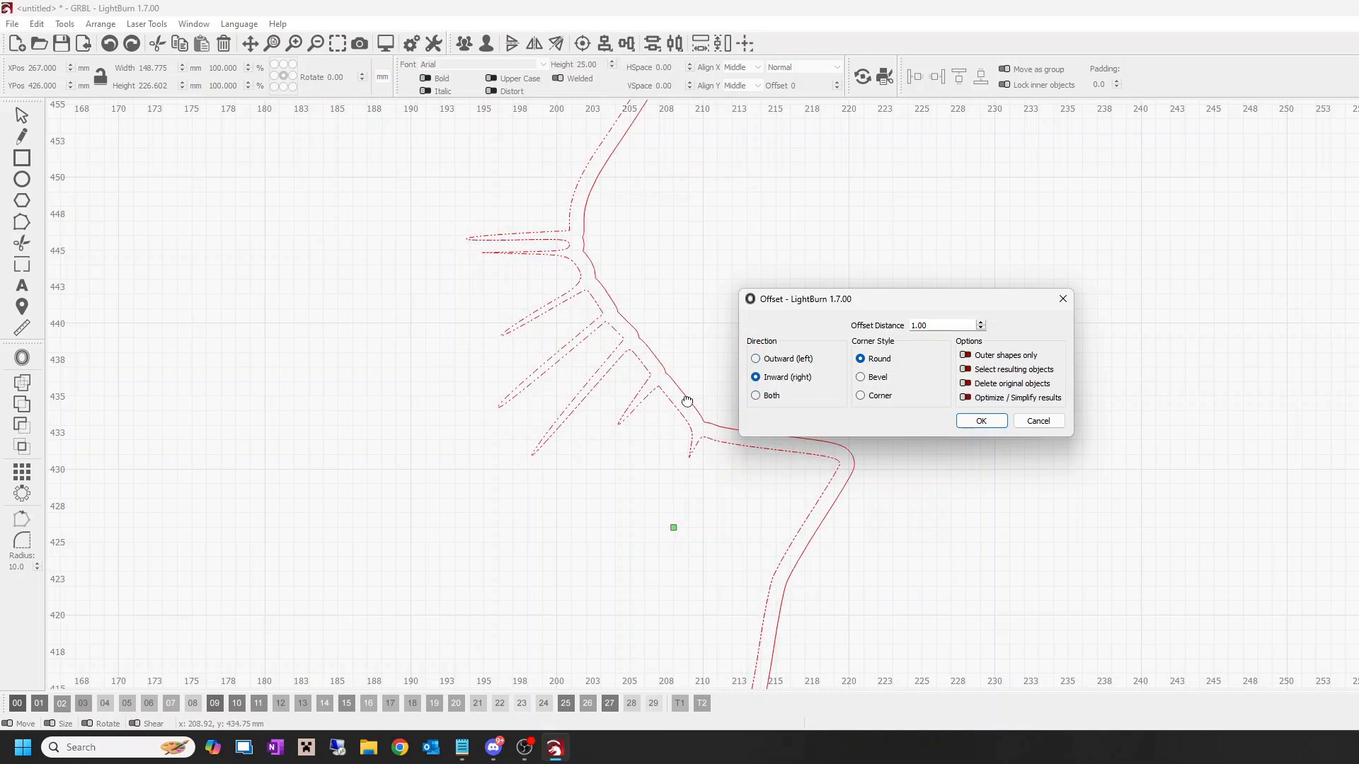
left_click(756, 396)
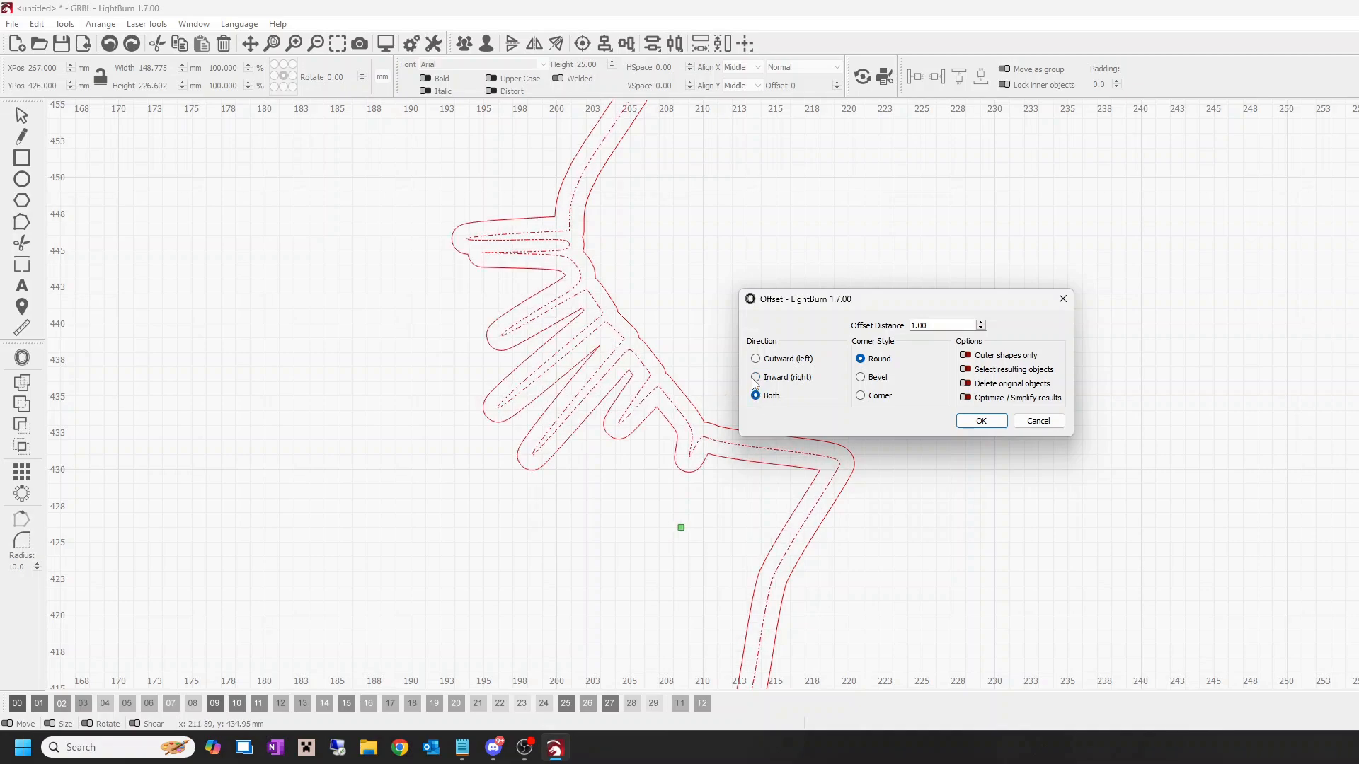
left_click(756, 377)
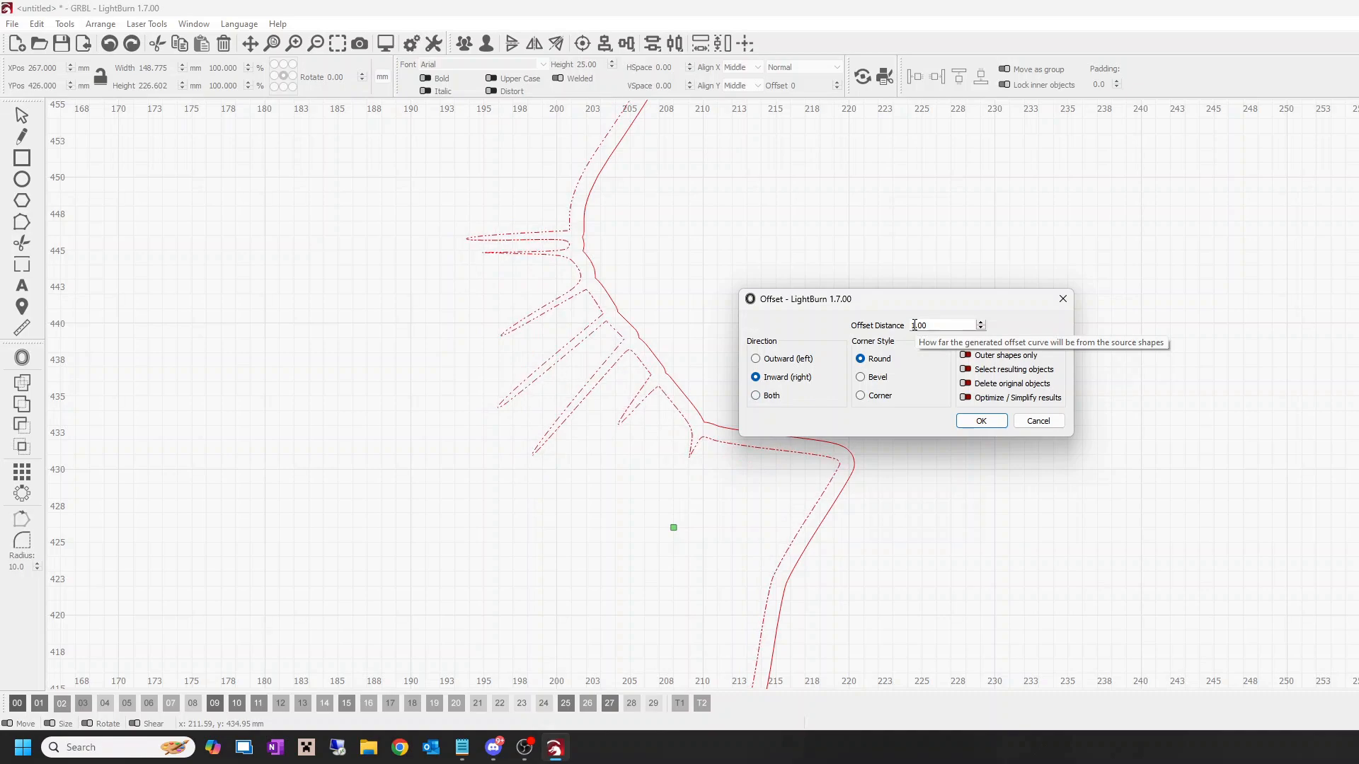
Step: Preview the rabbit's inward offset at a distance of 2 mm
left_click(915, 325)
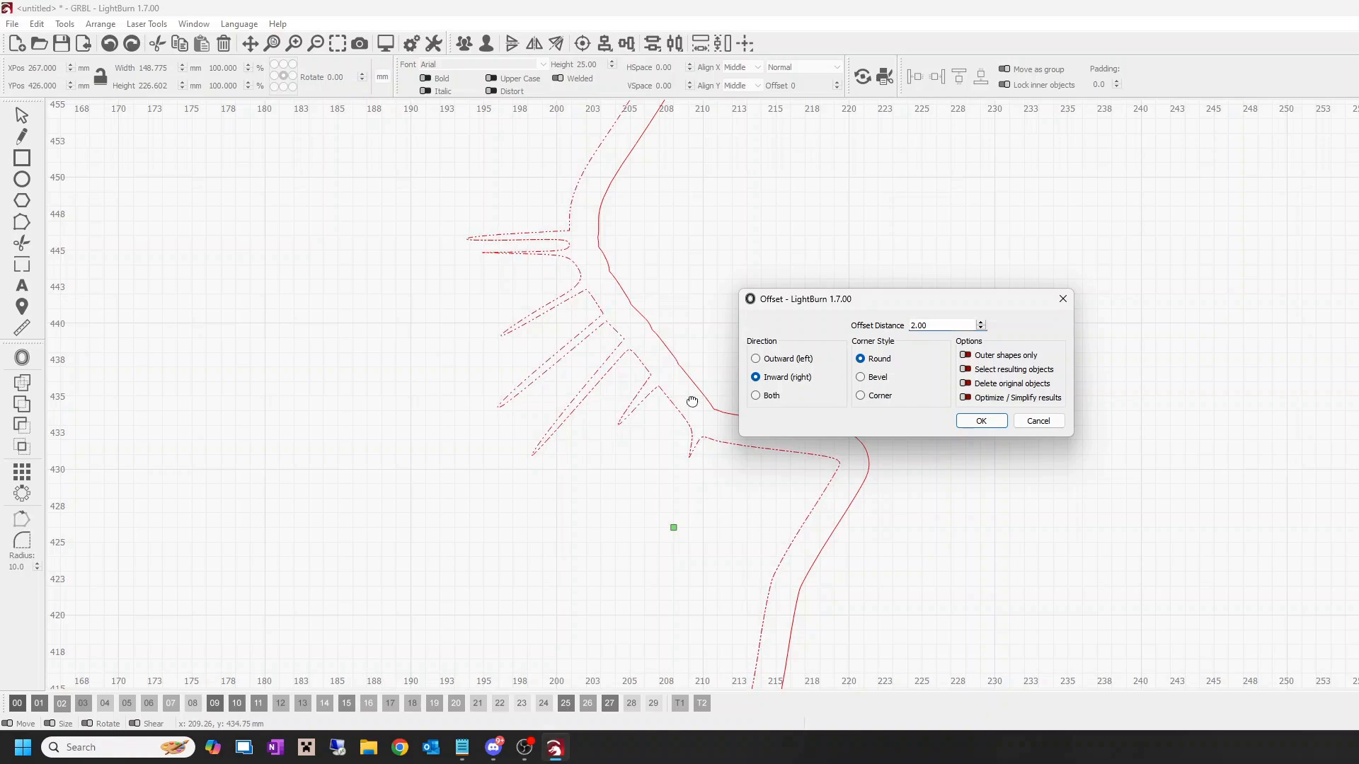
scroll(692, 402, "down", 10)
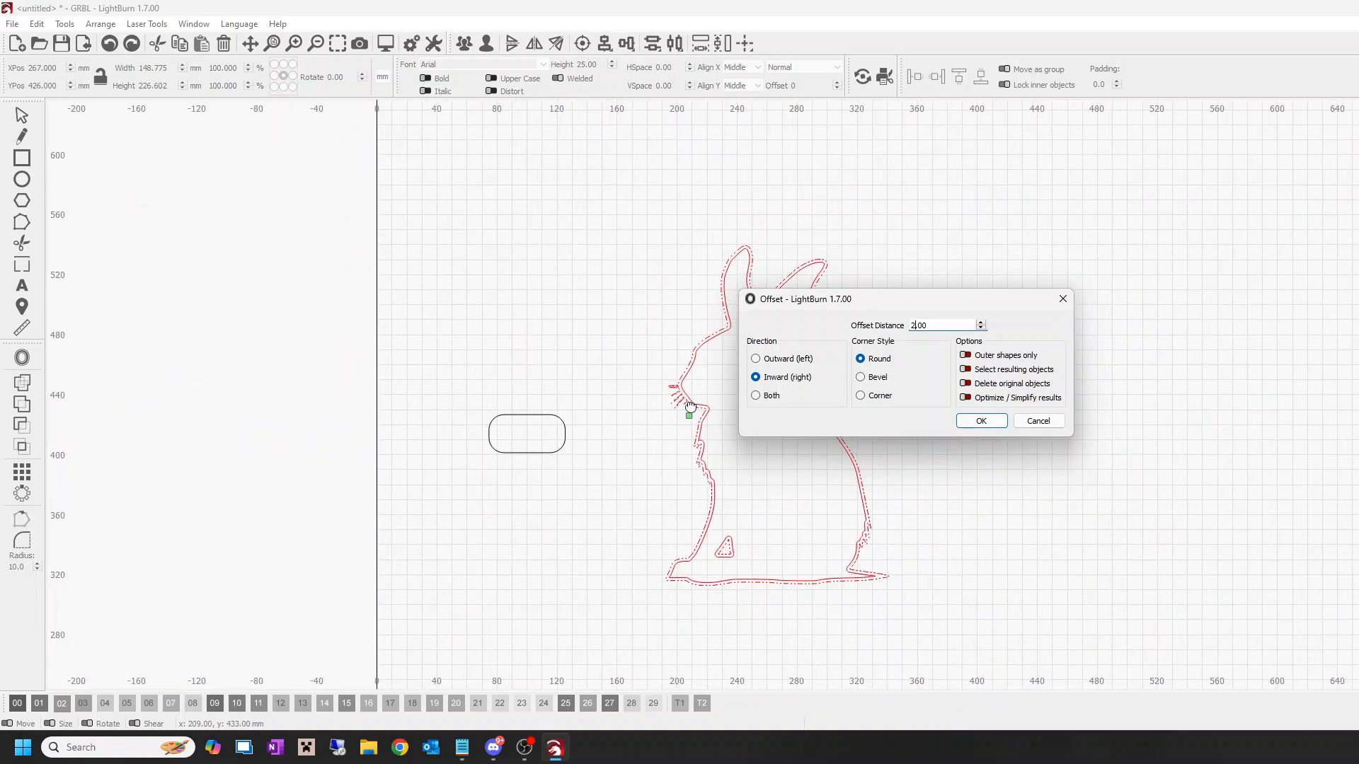
scroll(690, 406, "up", 8)
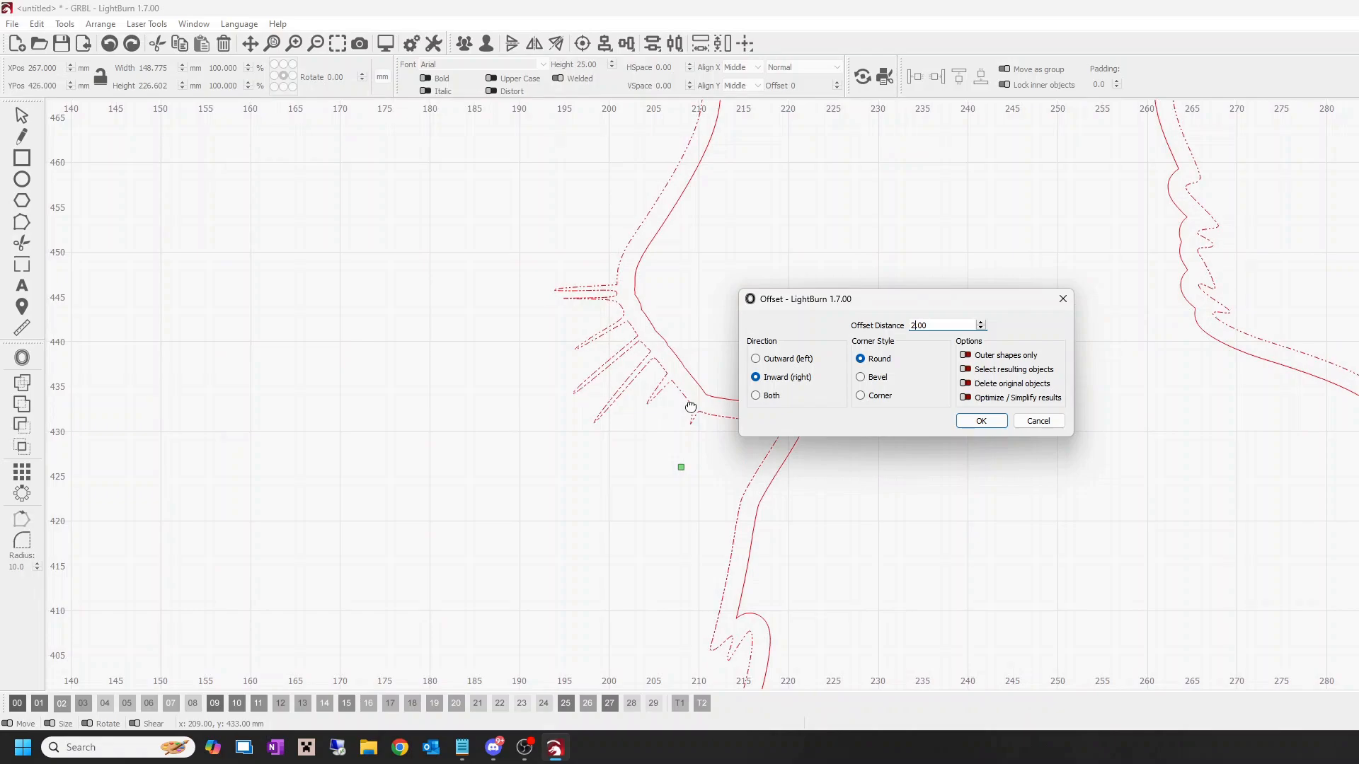
scroll(691, 406, "down", 3)
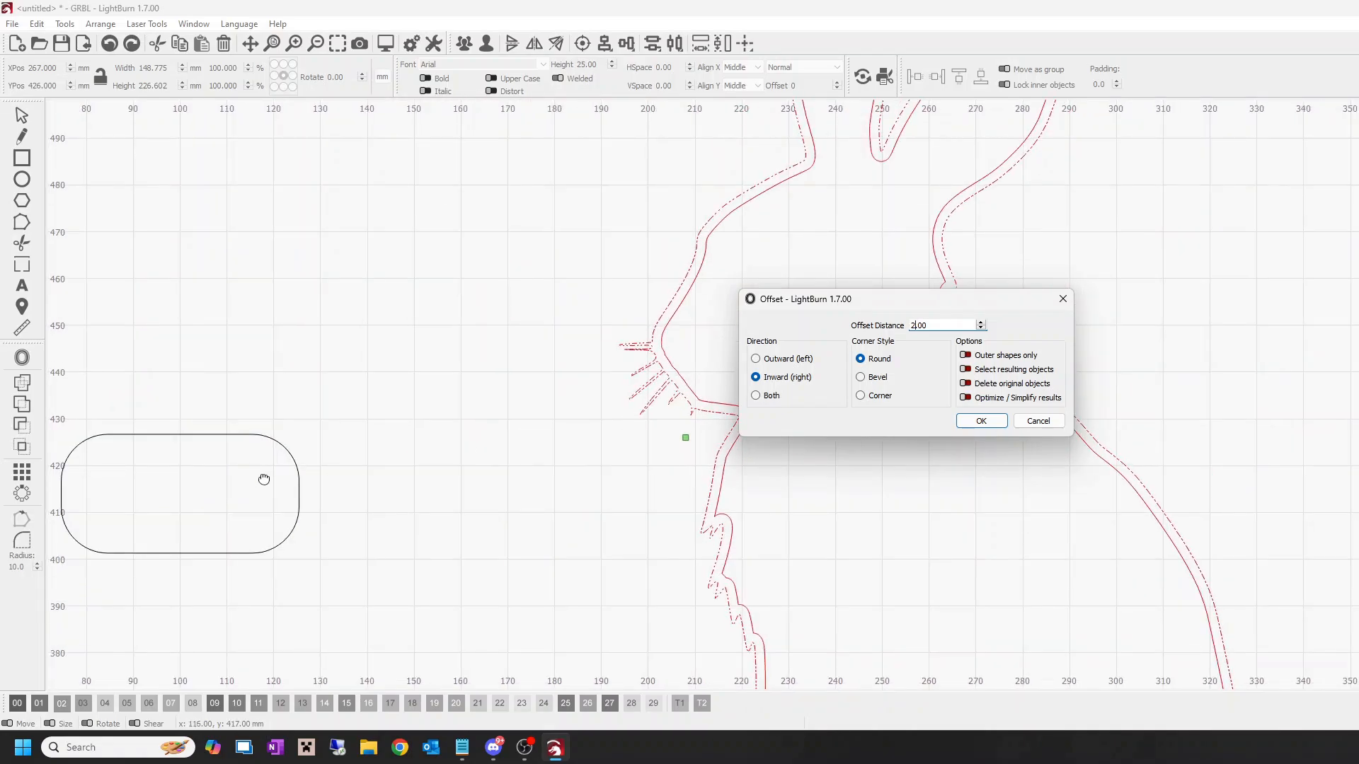
Step: Set the offset distance to 1 mm and create the inward offset of the rabbit with round corners
left_click(915, 326)
key("BackSpace")
type("1")
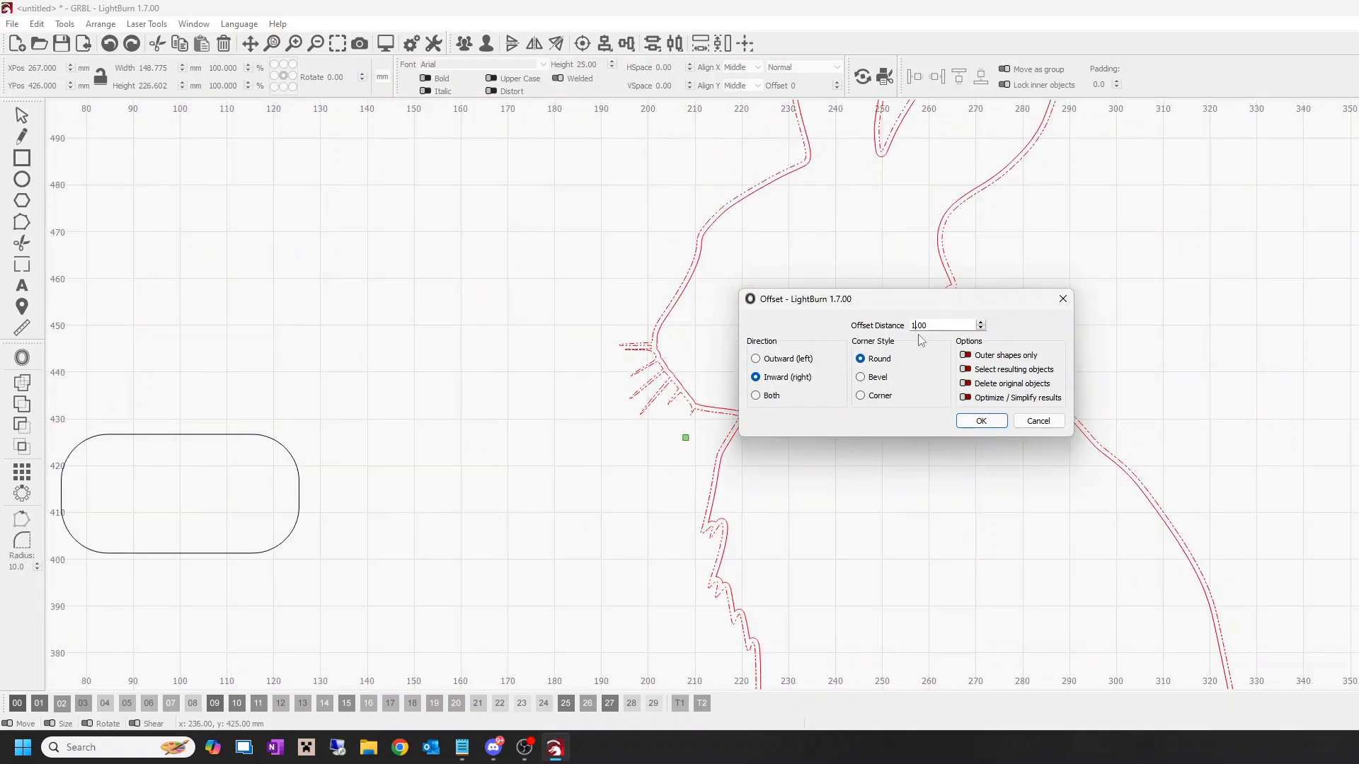
left_click(980, 421)
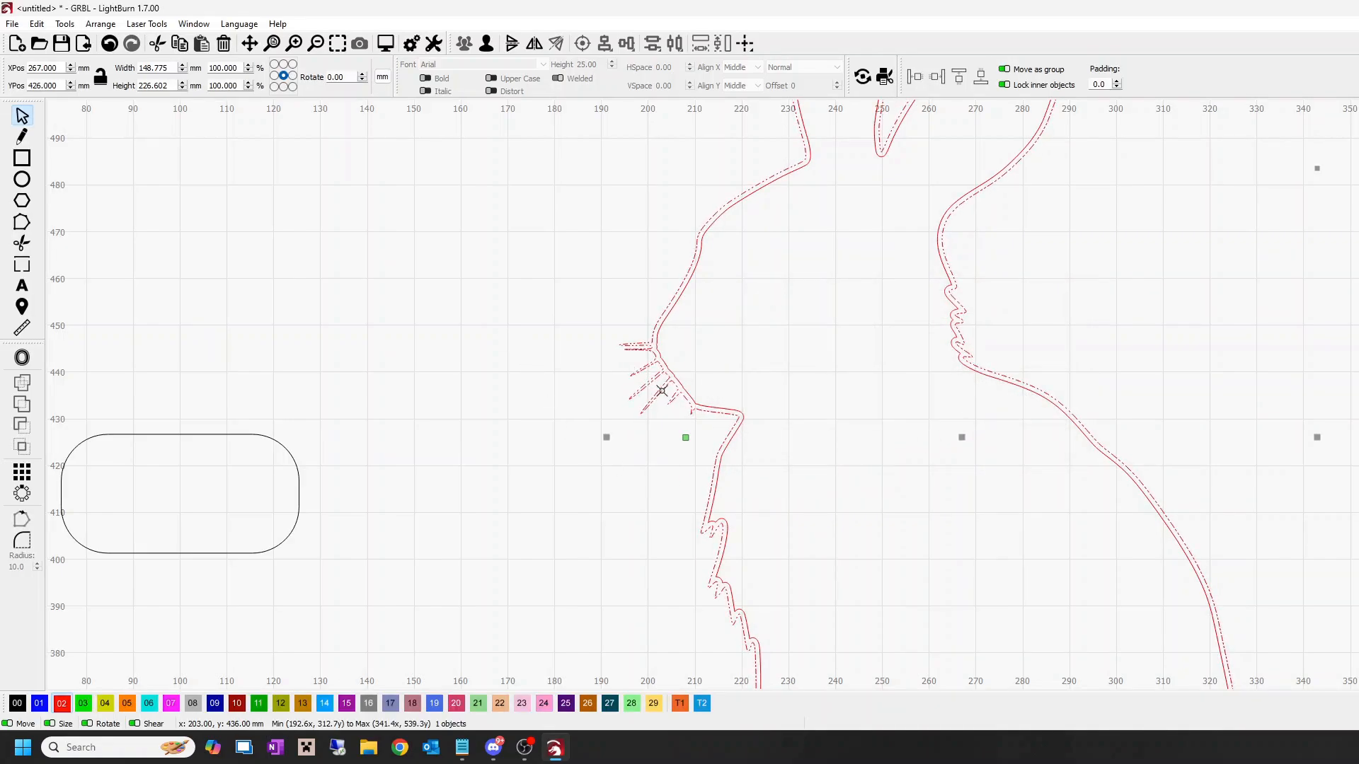
left_click(1099, 334)
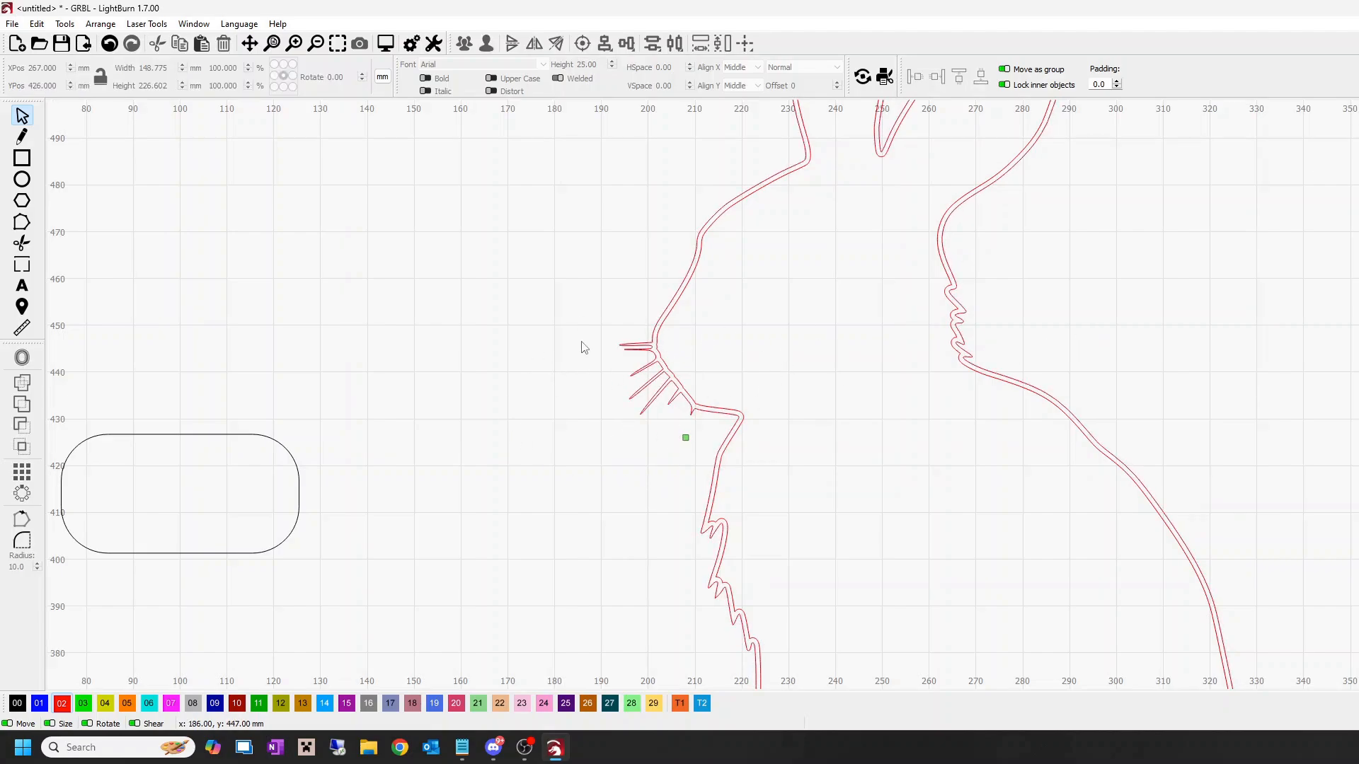
Step: Group the original rabbit outline and its inner offset into one object
scroll(1150, 418, "down", 4)
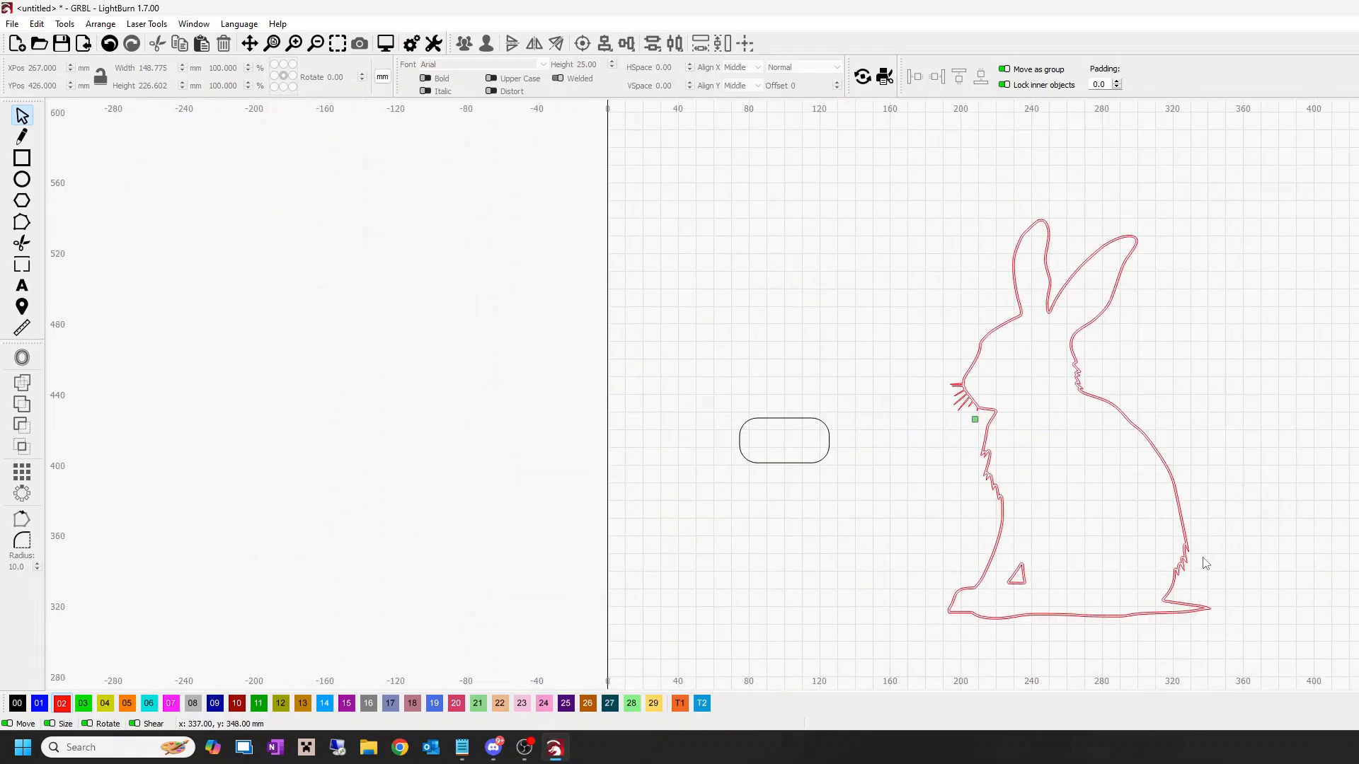
left_click_drag(1214, 633, 1067, 480)
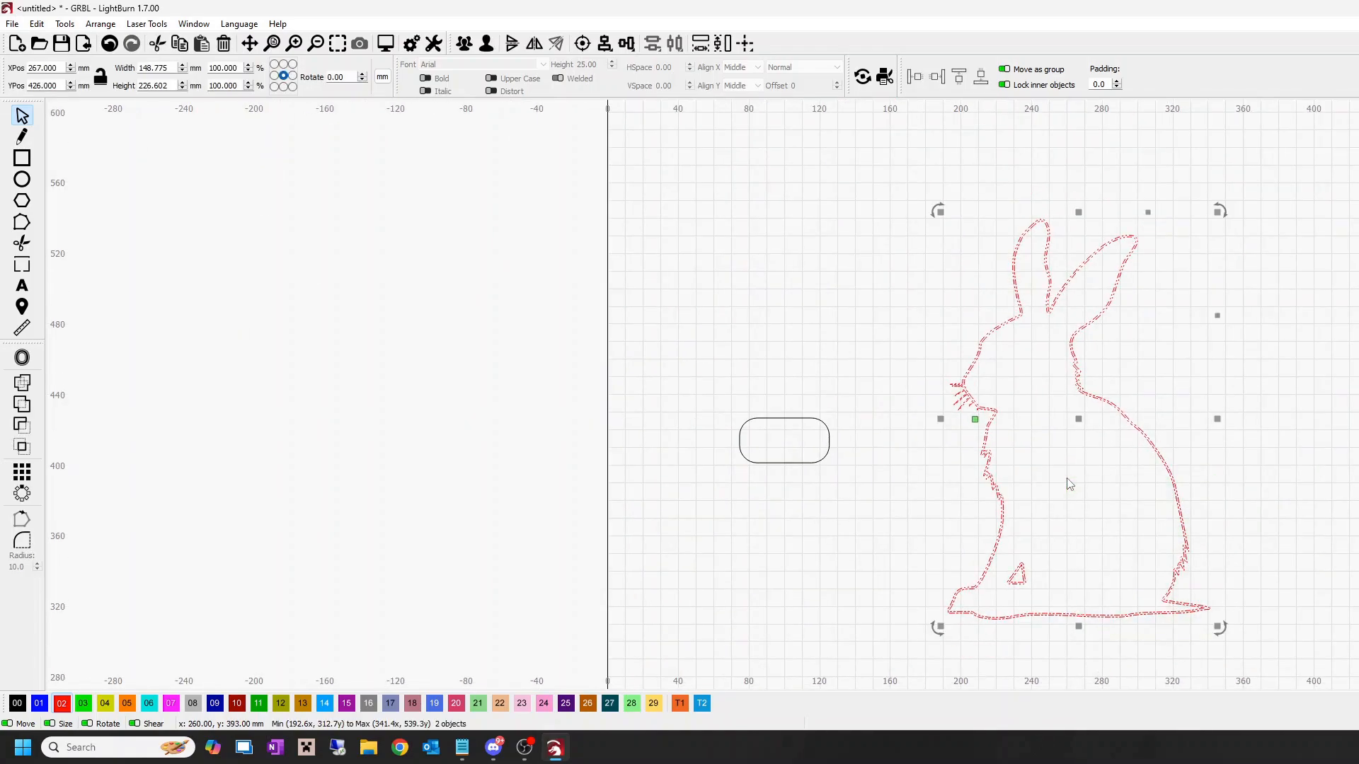
scroll(1090, 460, "up", 5)
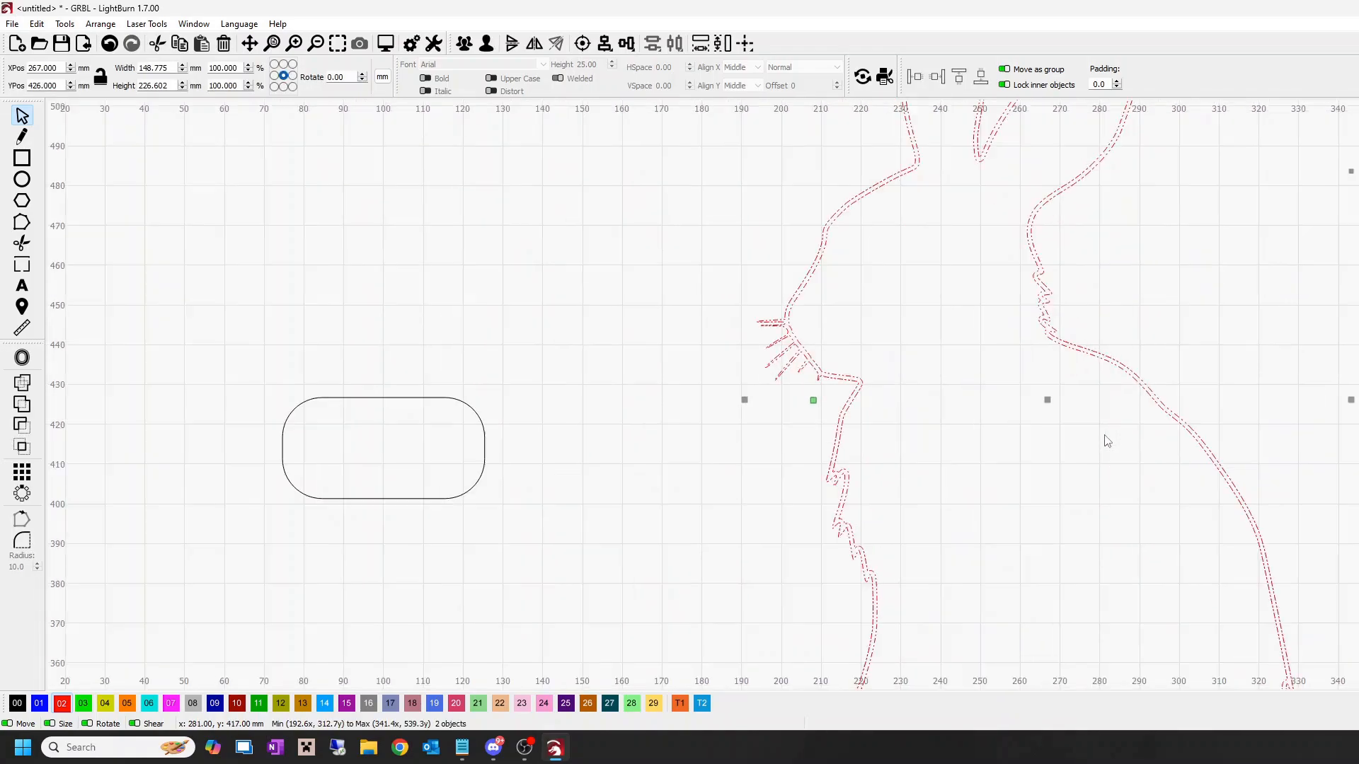
left_click(465, 46)
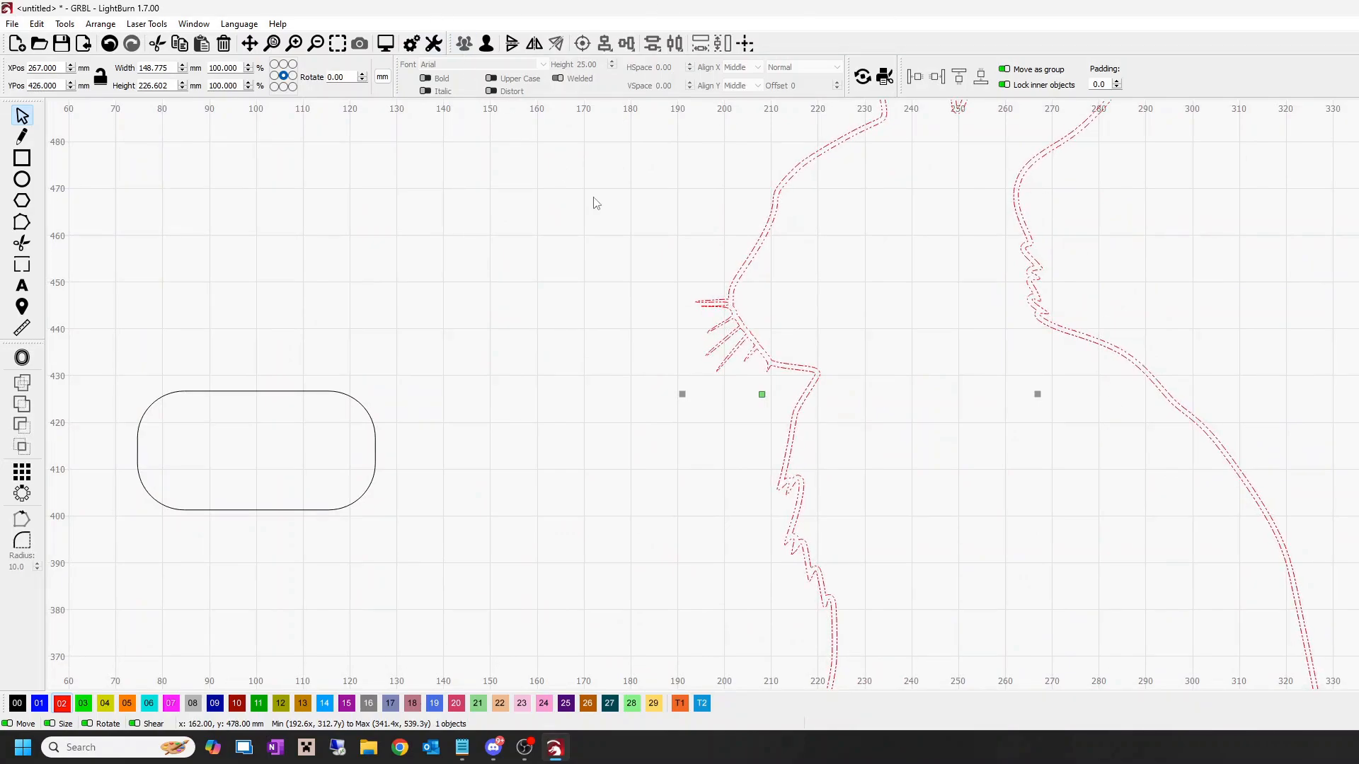
left_click(608, 325)
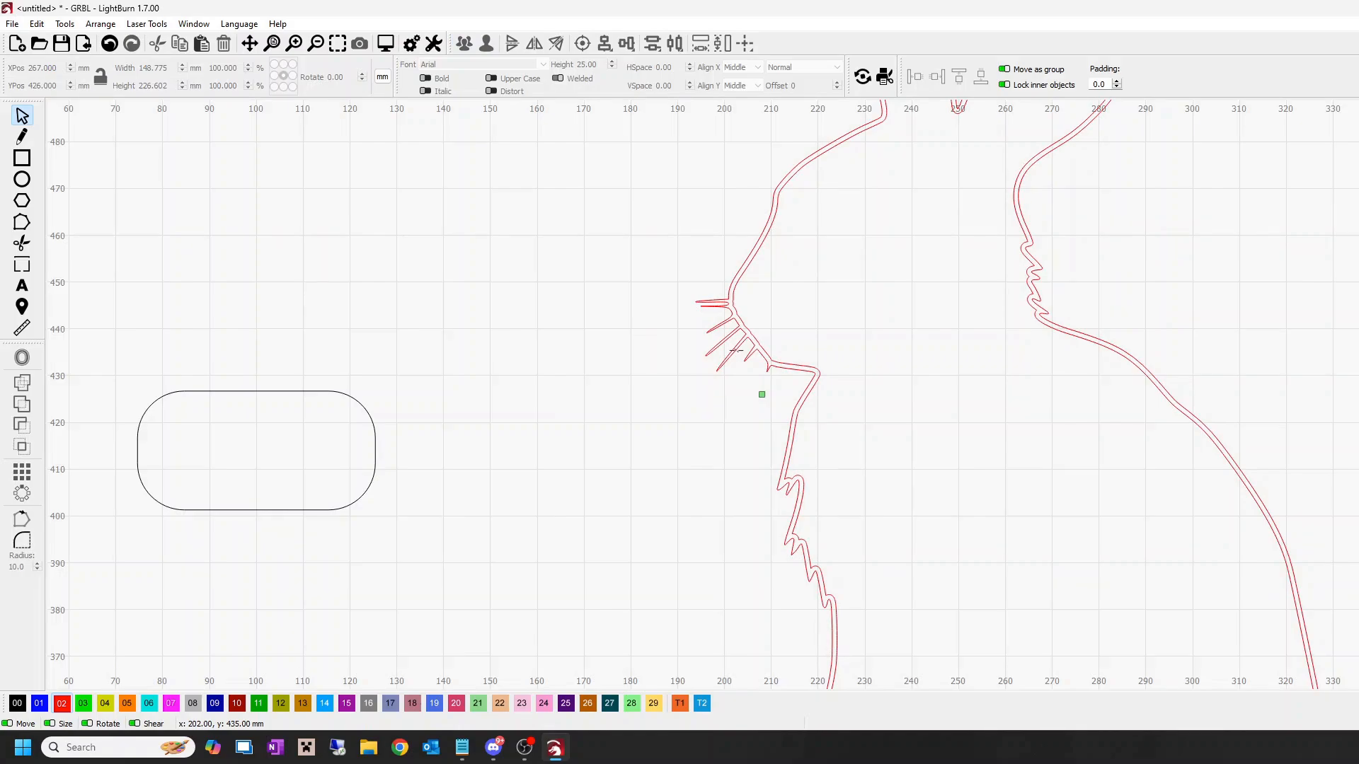
Step: Examine the grouped rabbit as one object, including its filled red outline around the whiskers and chest
left_click(736, 350)
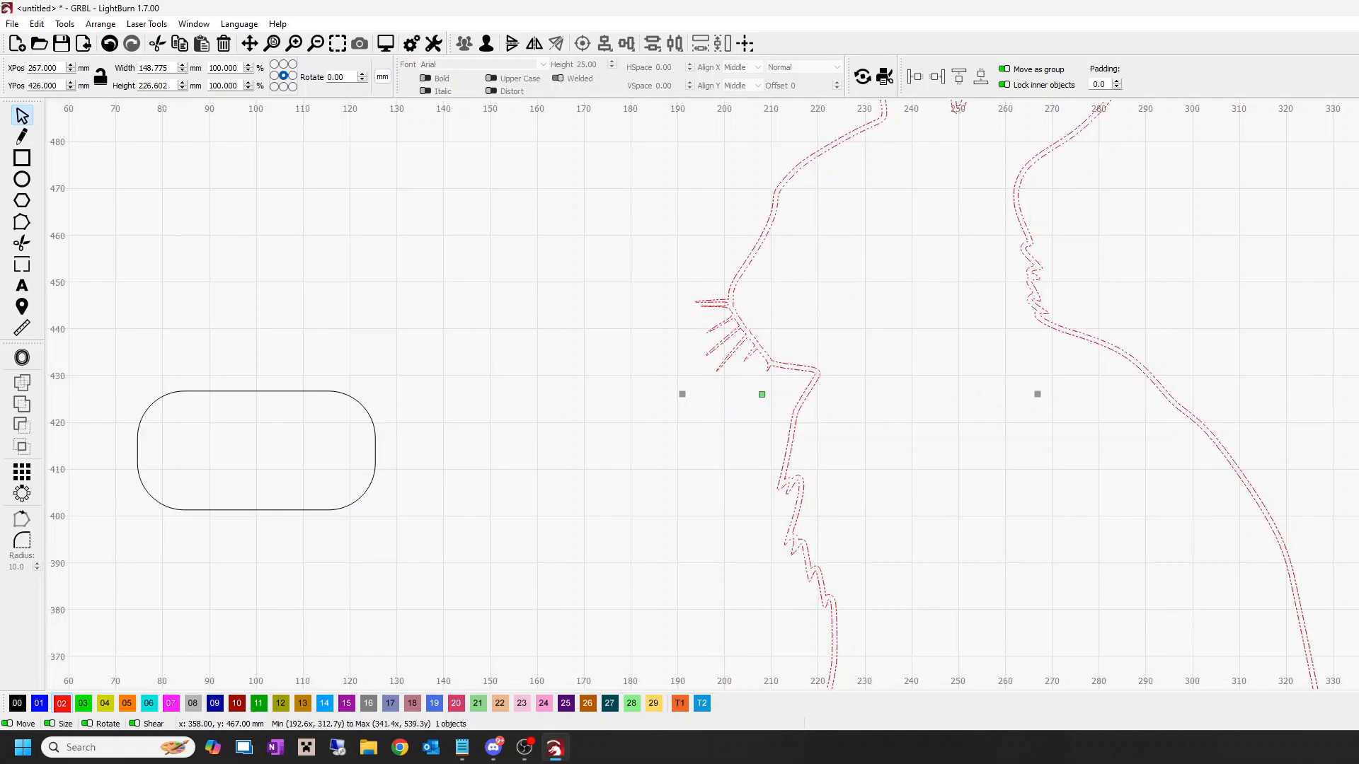
left_click(518, 374)
scroll(867, 439, "down", 1)
scroll(868, 439, "down", 2)
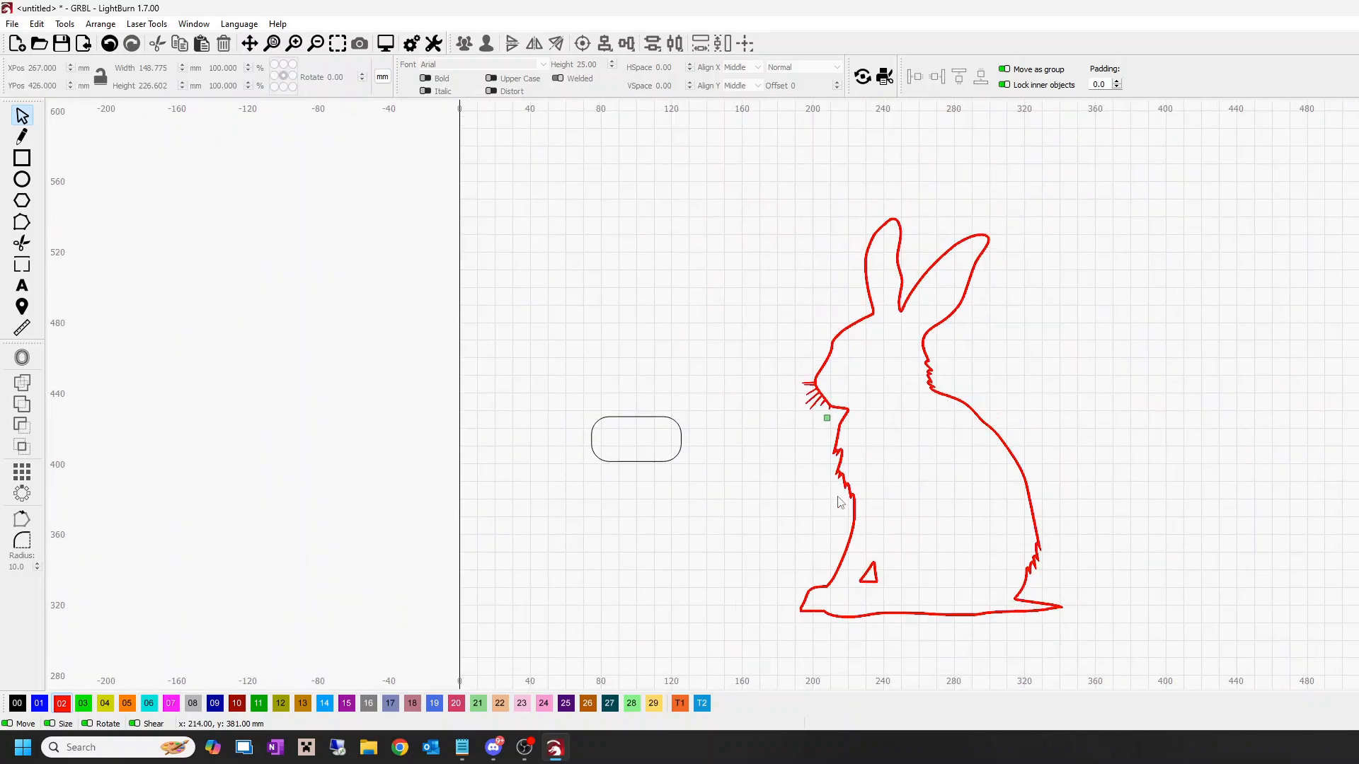
scroll(842, 482, "up", 4)
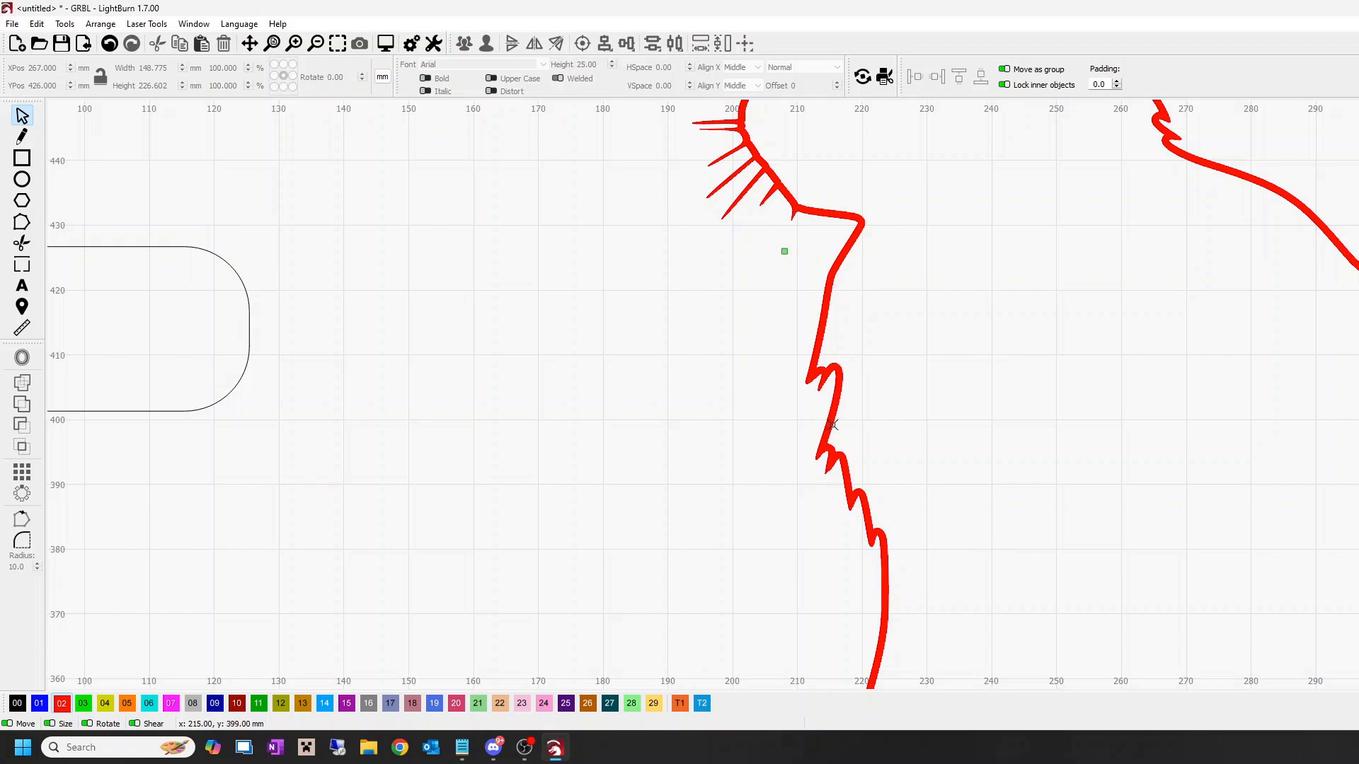
scroll(780, 439, "down", 3)
scroll(781, 438, "down", 1)
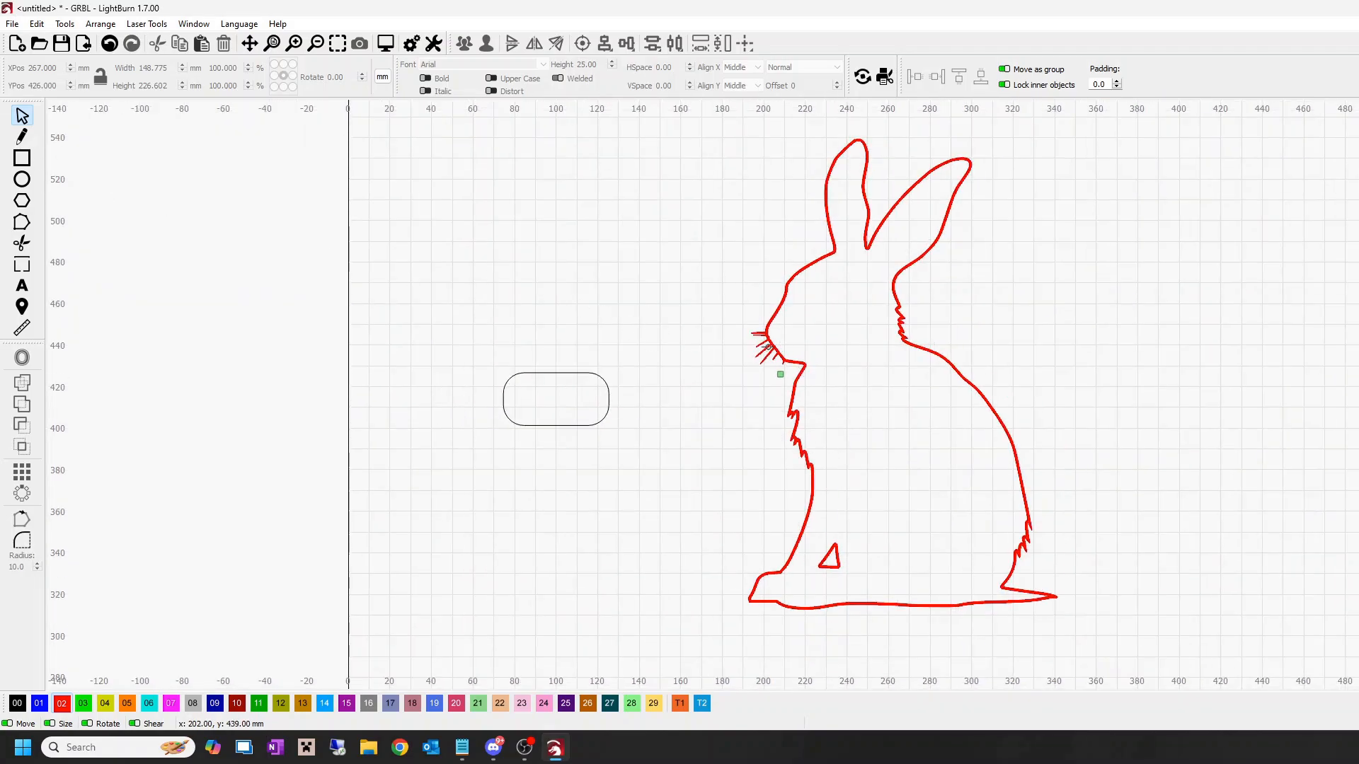
Step: Scale the rabbit down to about 12 by 18.4 mm and place it inside the rounded rectangle's left end, at about X 84, Y 415 mm
left_click(764, 338)
left_click_drag(1065, 615, 525, 401)
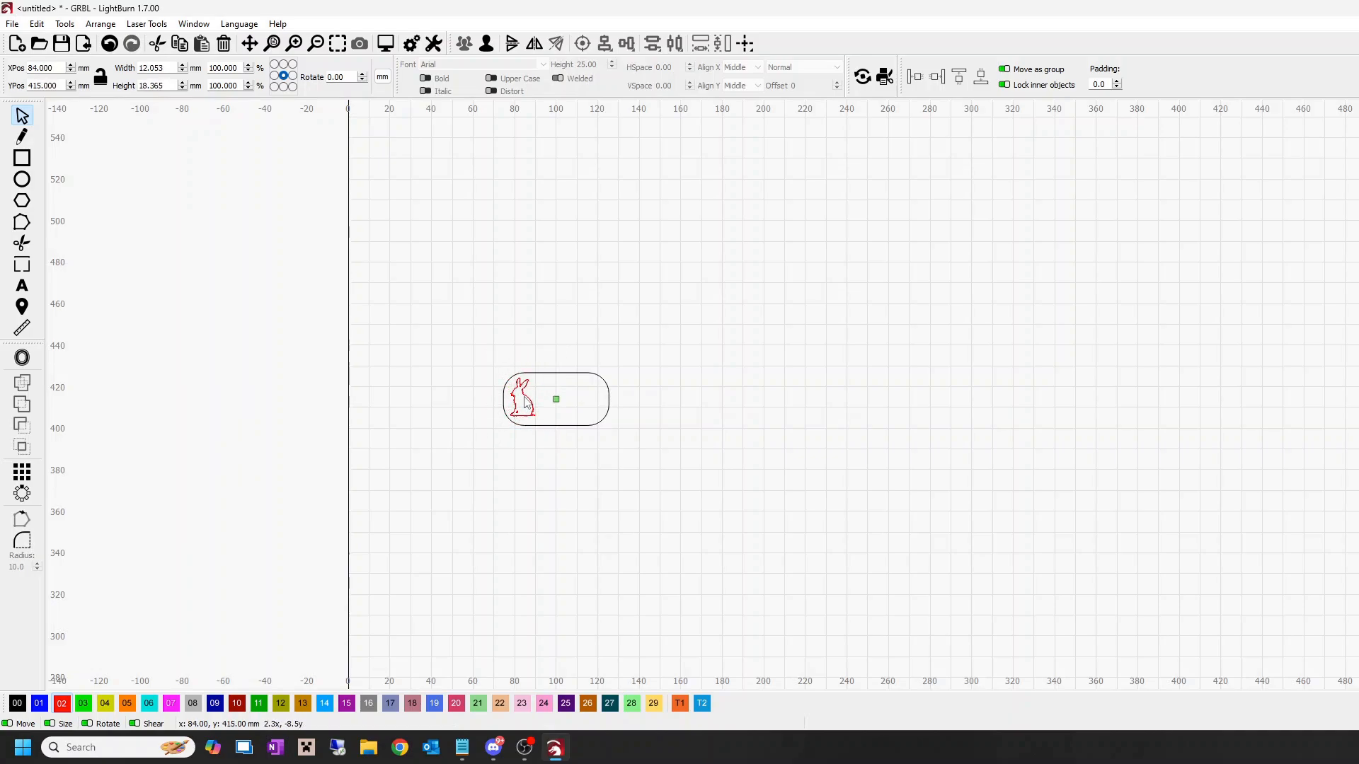
left_click_drag(525, 401, 525, 401)
left_click(634, 485)
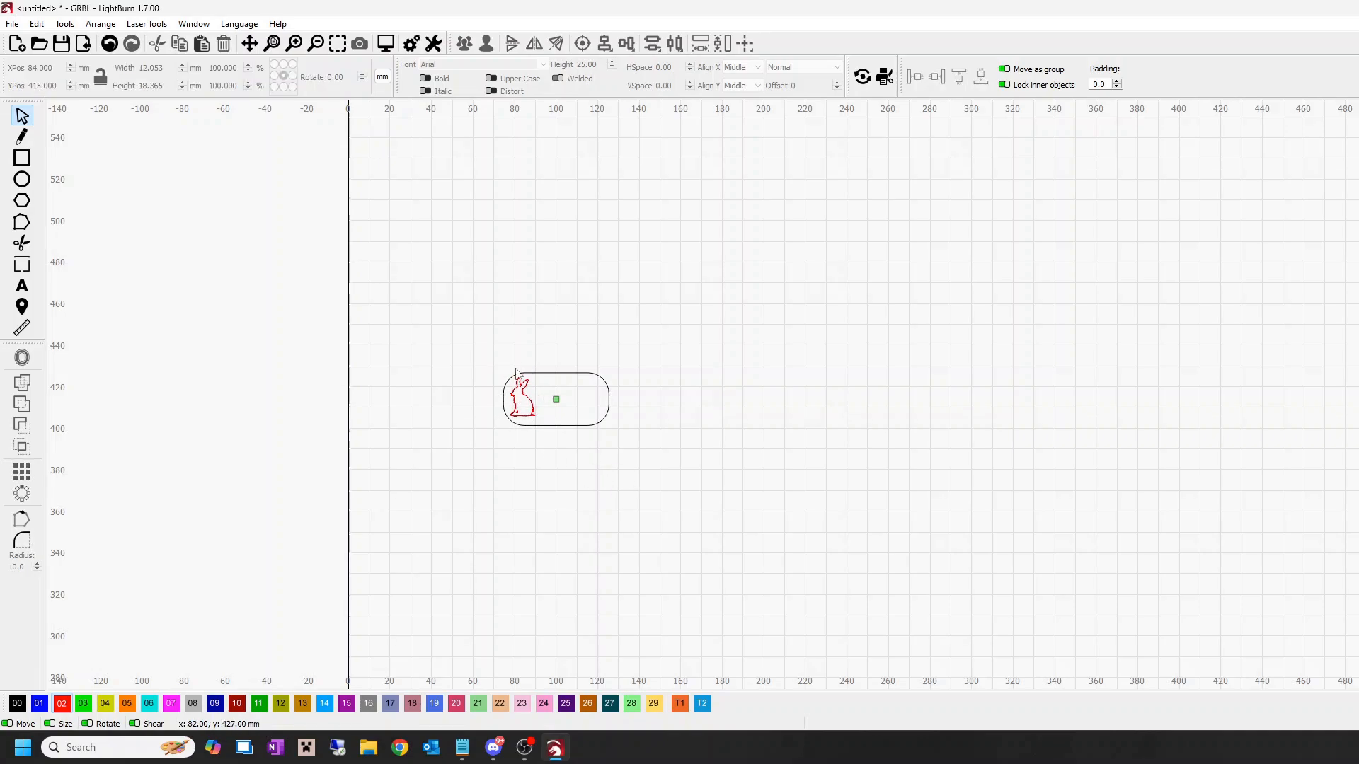
Step: Align the rounded rectangle to the rabbit on both vertical and horizontal centres
left_click_drag(613, 448, 527, 374)
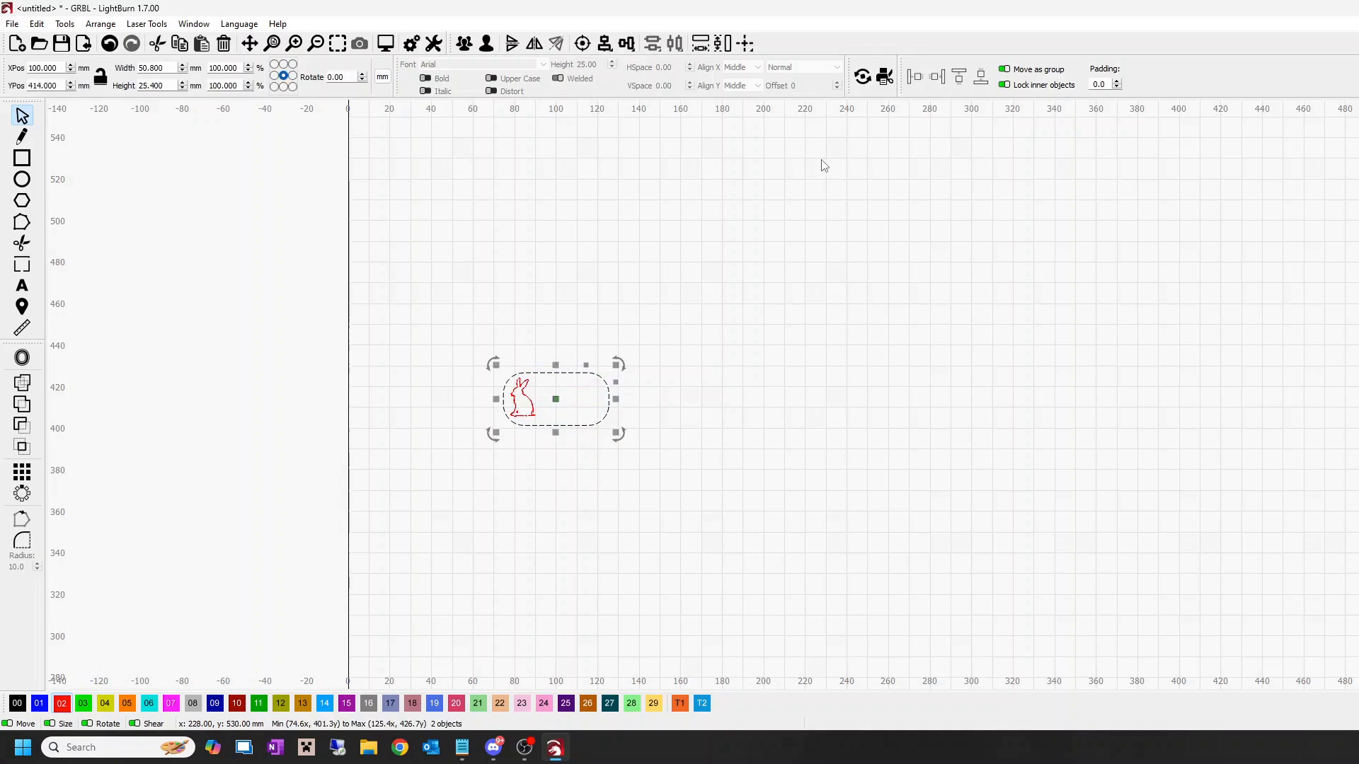
left_click(582, 43)
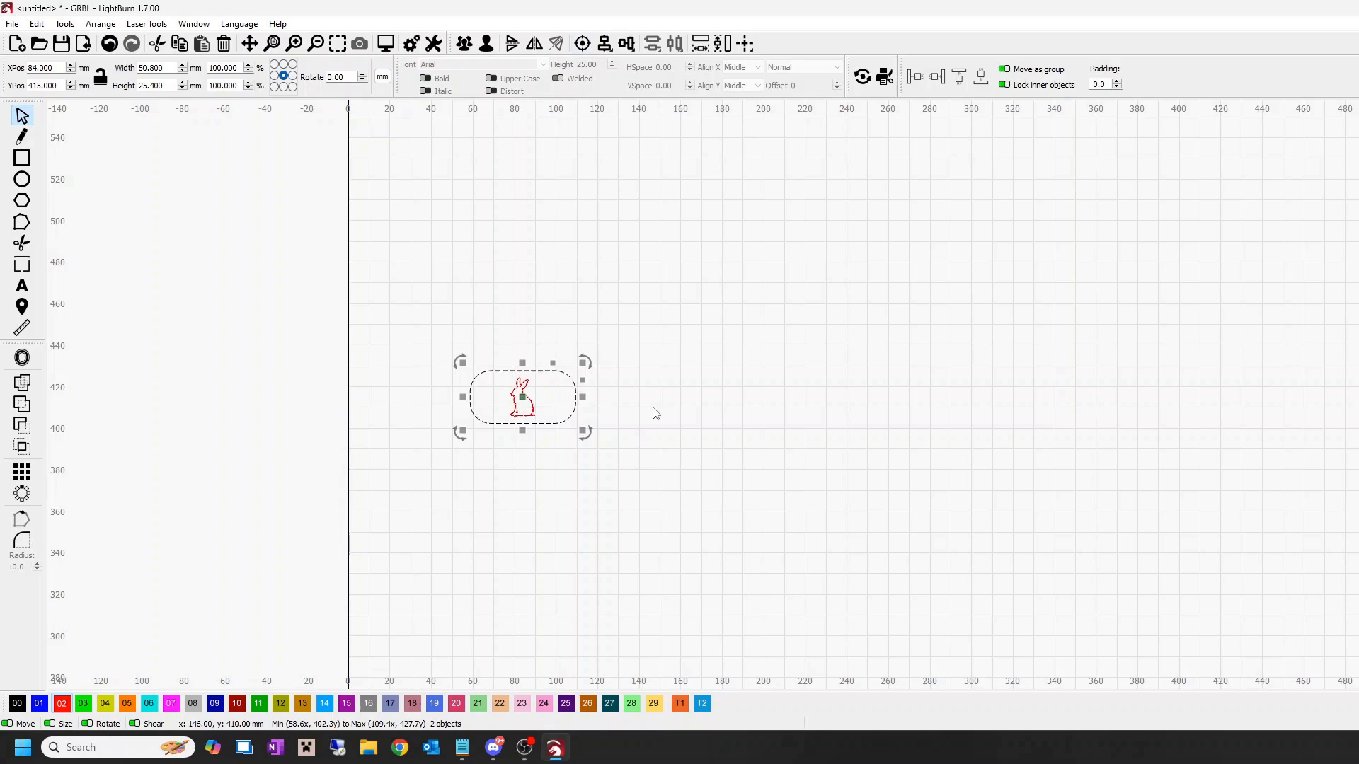
left_click(538, 439)
Step: Move the rabbit left to X 69 mm inside the rounded rectangle and mirror it horizontally
left_click(526, 409)
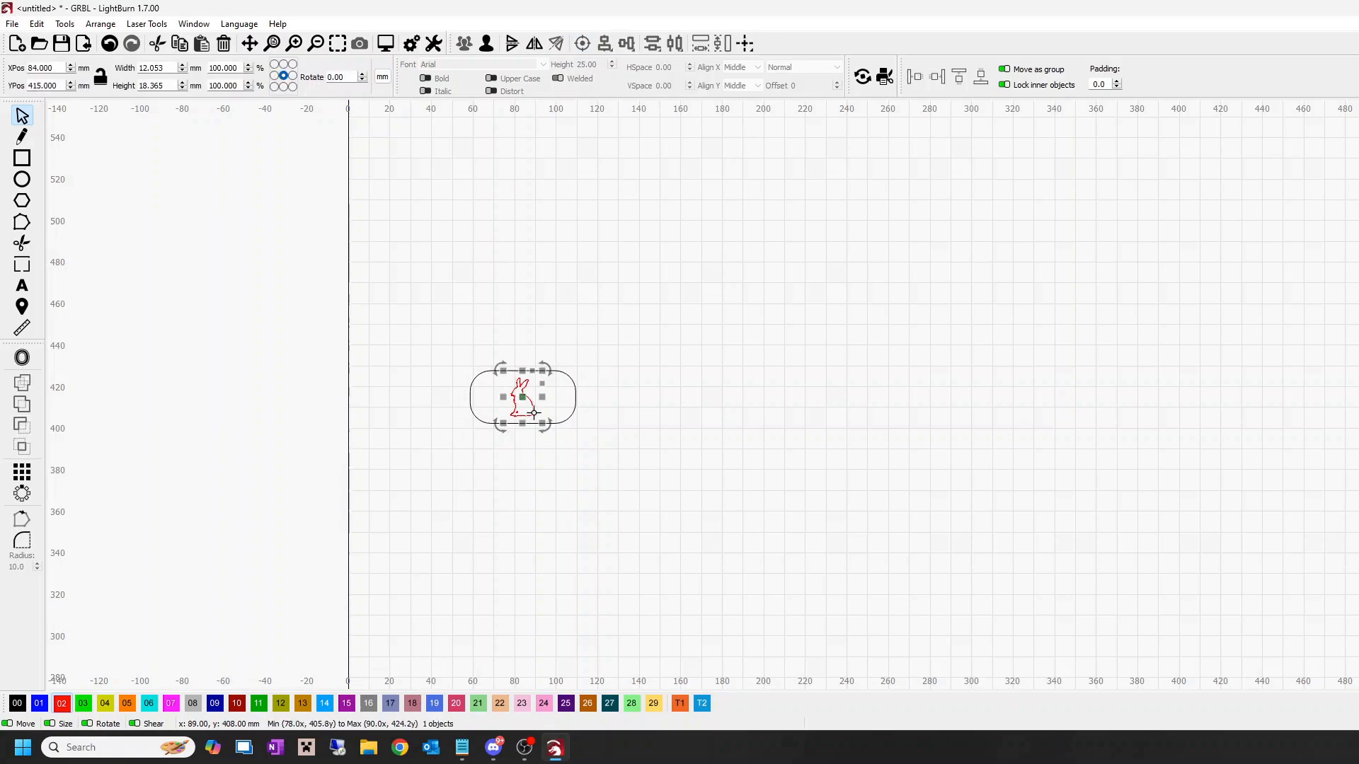
key("Left")
key("Left")
key("Left")
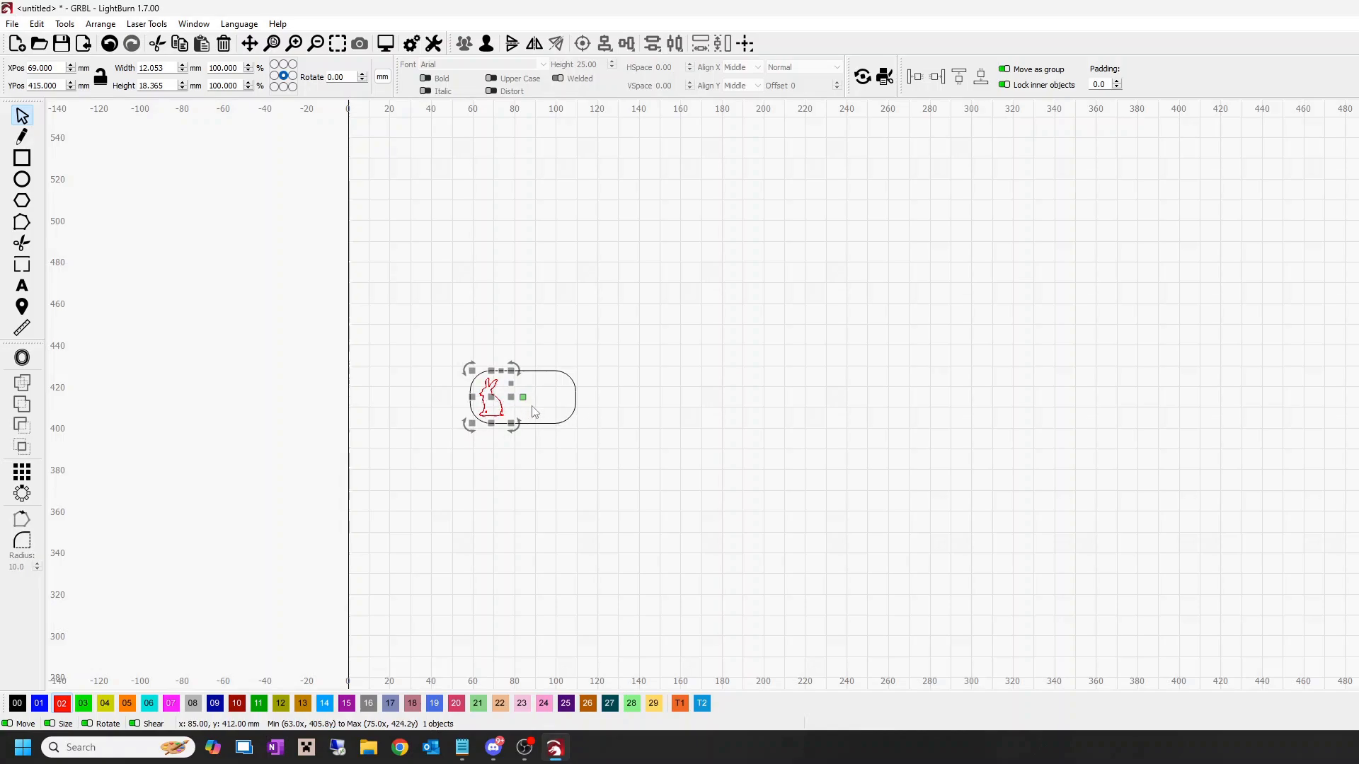
left_click(535, 45)
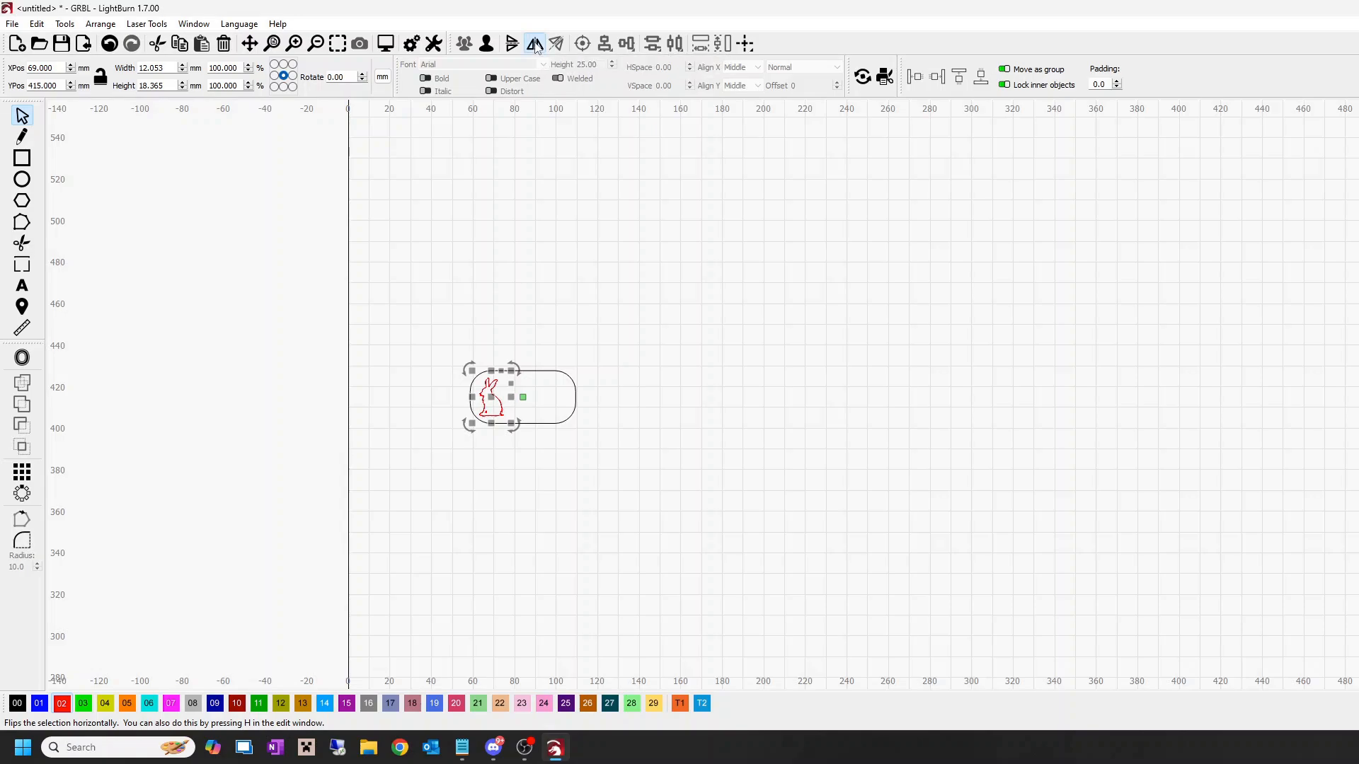
left_click(600, 233)
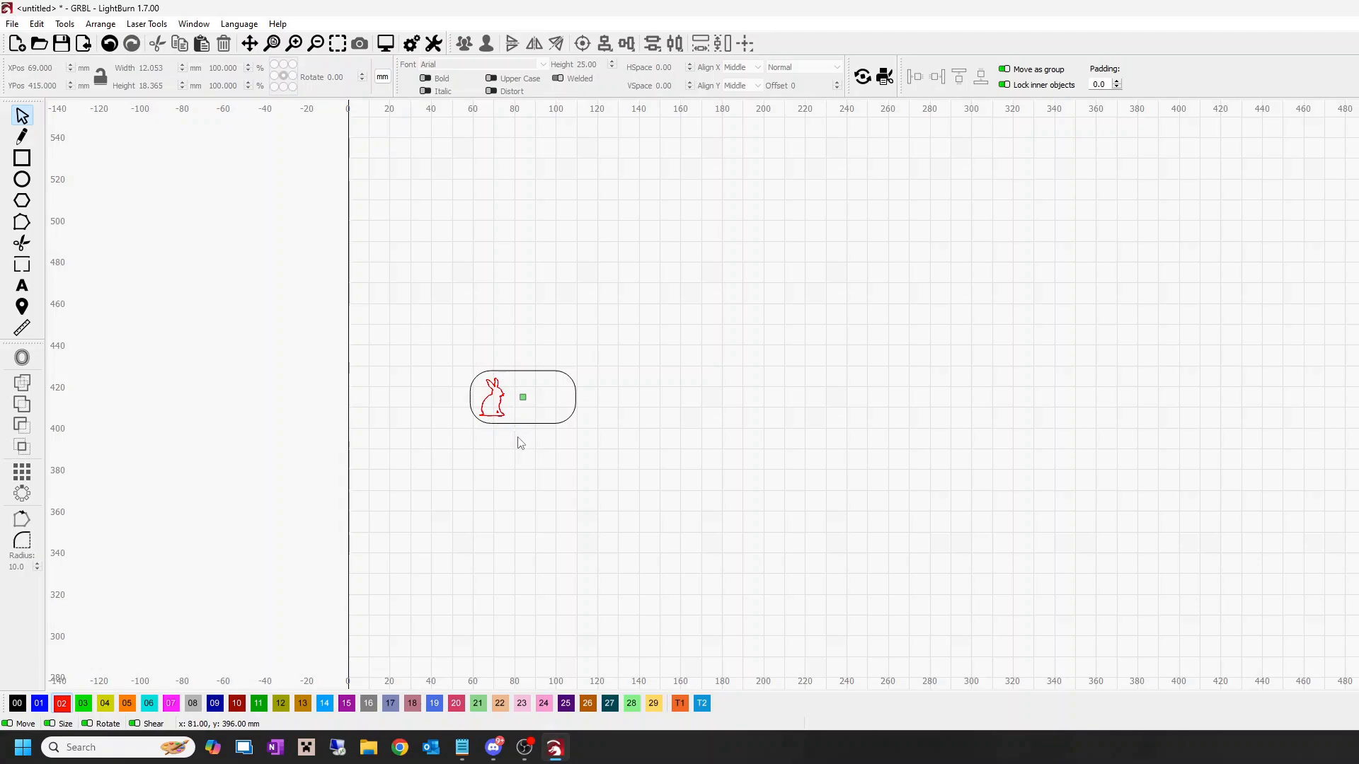
Step: Align the rabbit and the rounded rectangle on their horizontal centre line with Align H-Center
left_click_drag(520, 442, 490, 347)
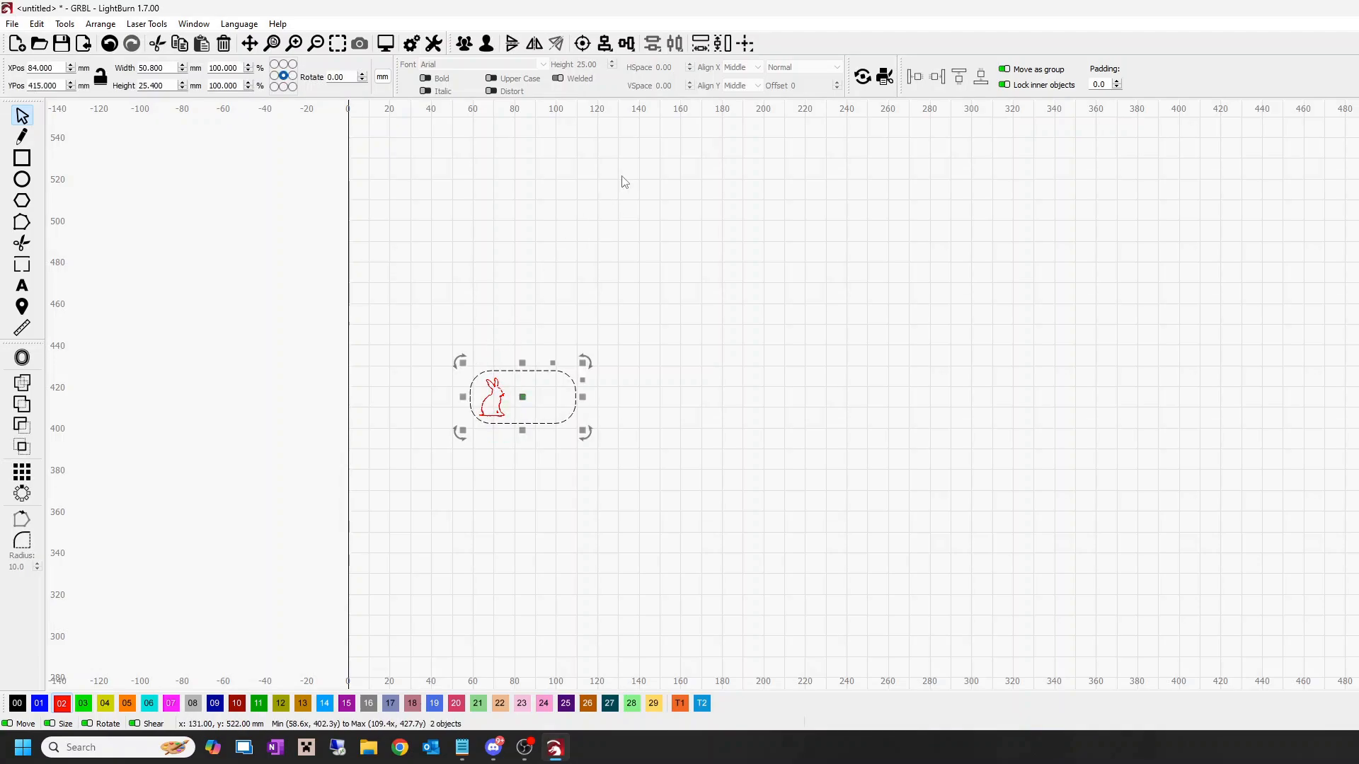
left_click(627, 44)
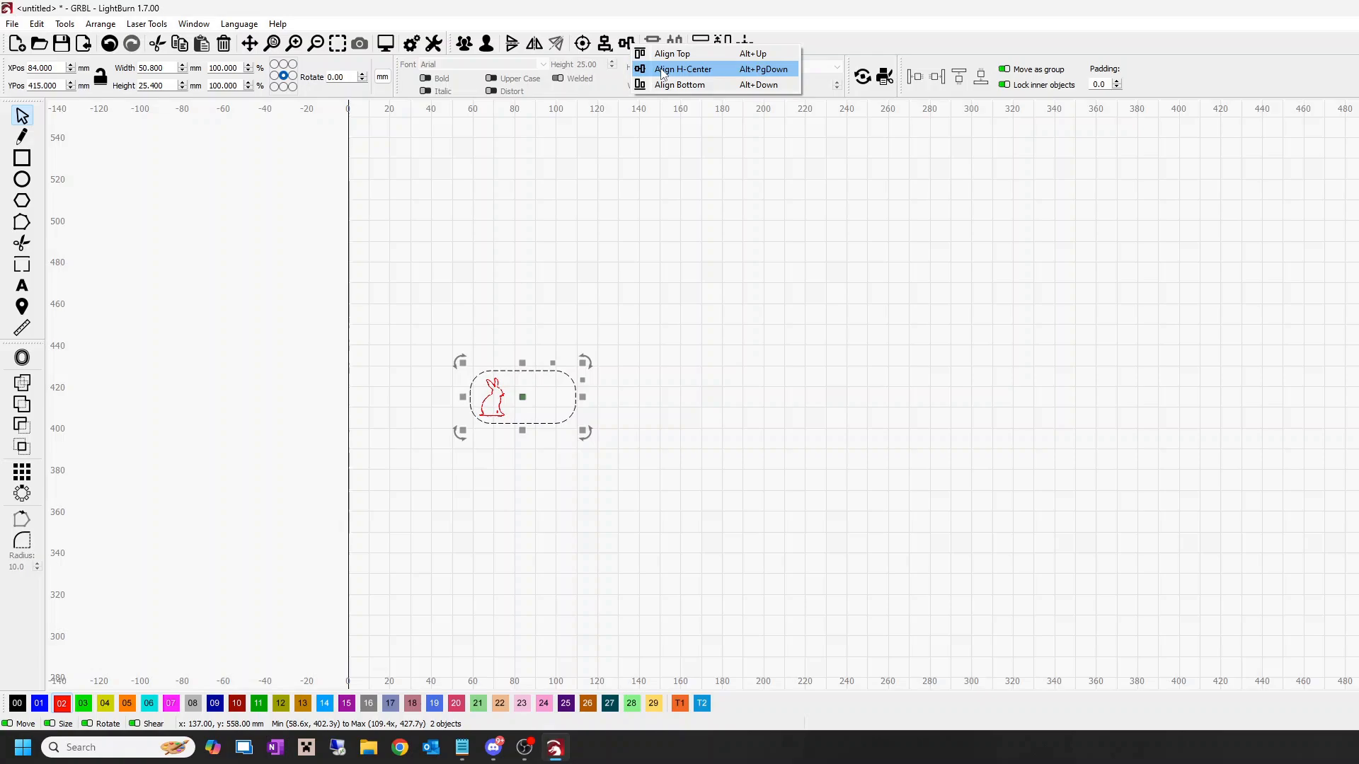
left_click(663, 73)
left_click(651, 298)
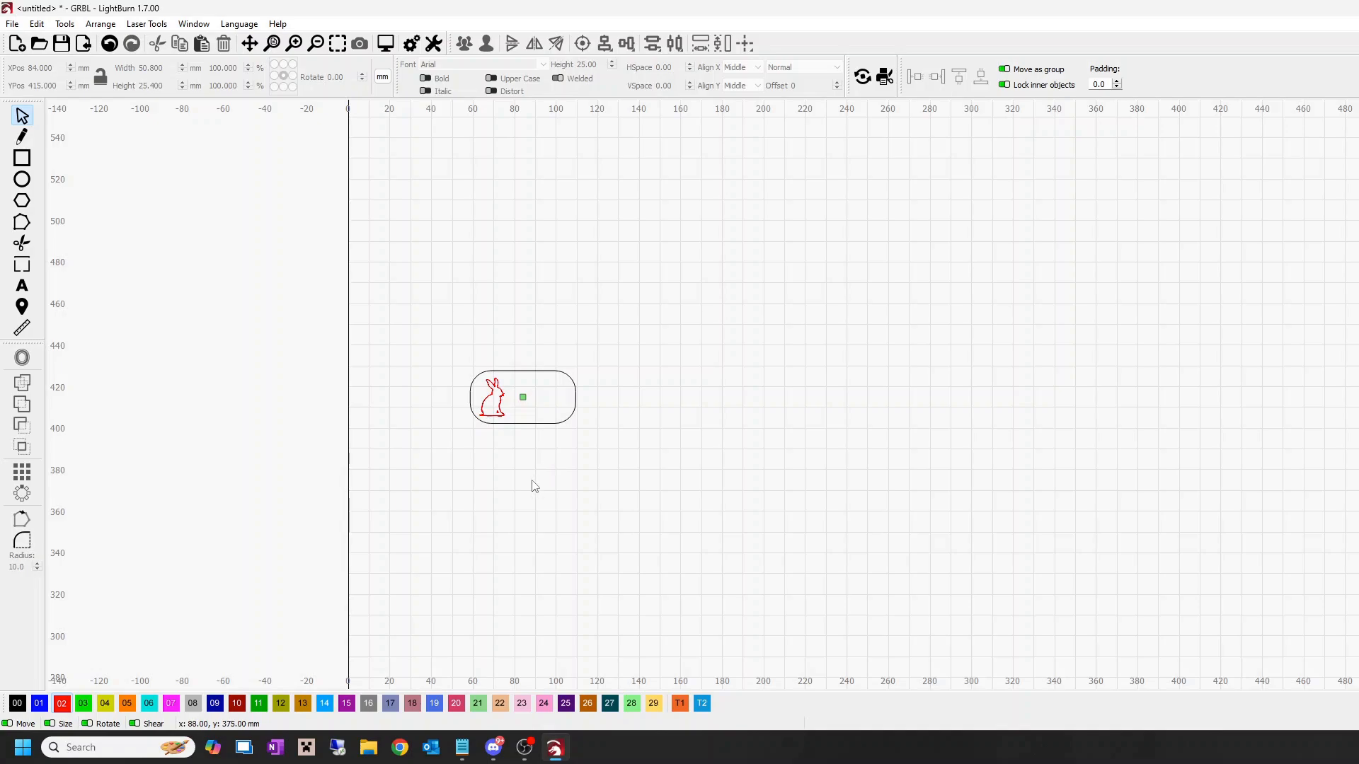
Step: Adjust the maximum power of the rabbit's red Offset Fill layer
left_click_drag(543, 496, 605, 400)
left_click(500, 406)
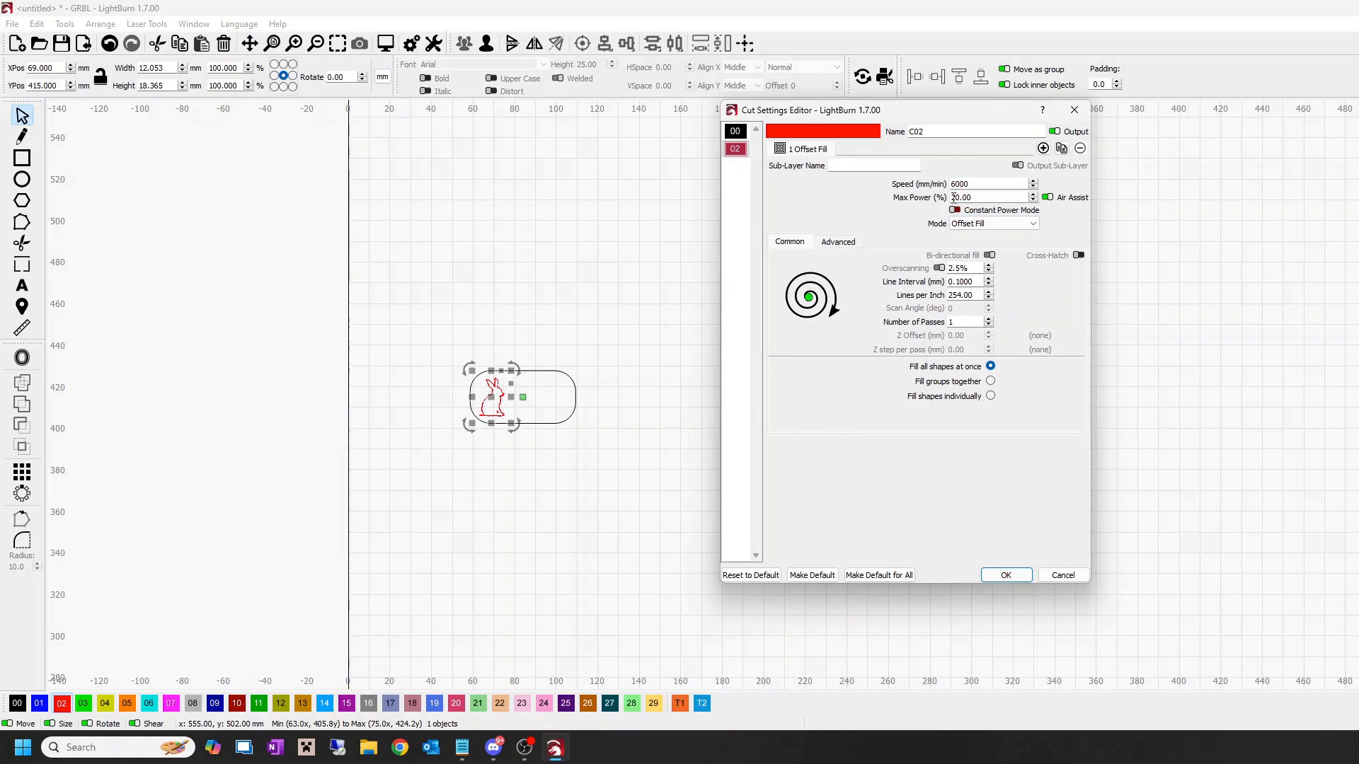
type("1")
left_click(1004, 575)
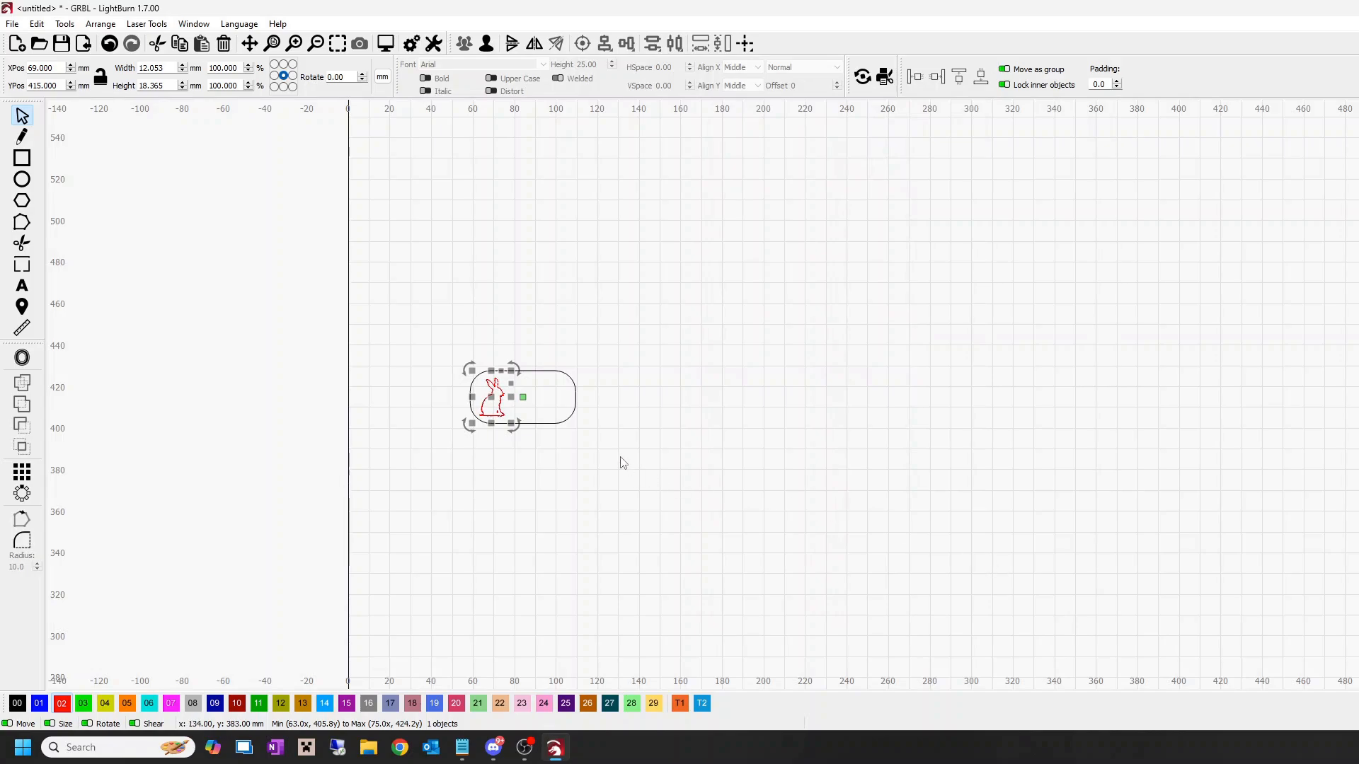
Step: Set the rounded rectangle's black Line layer to a speed of 150 mm/min and a maximum power of 100%
left_click(574, 416)
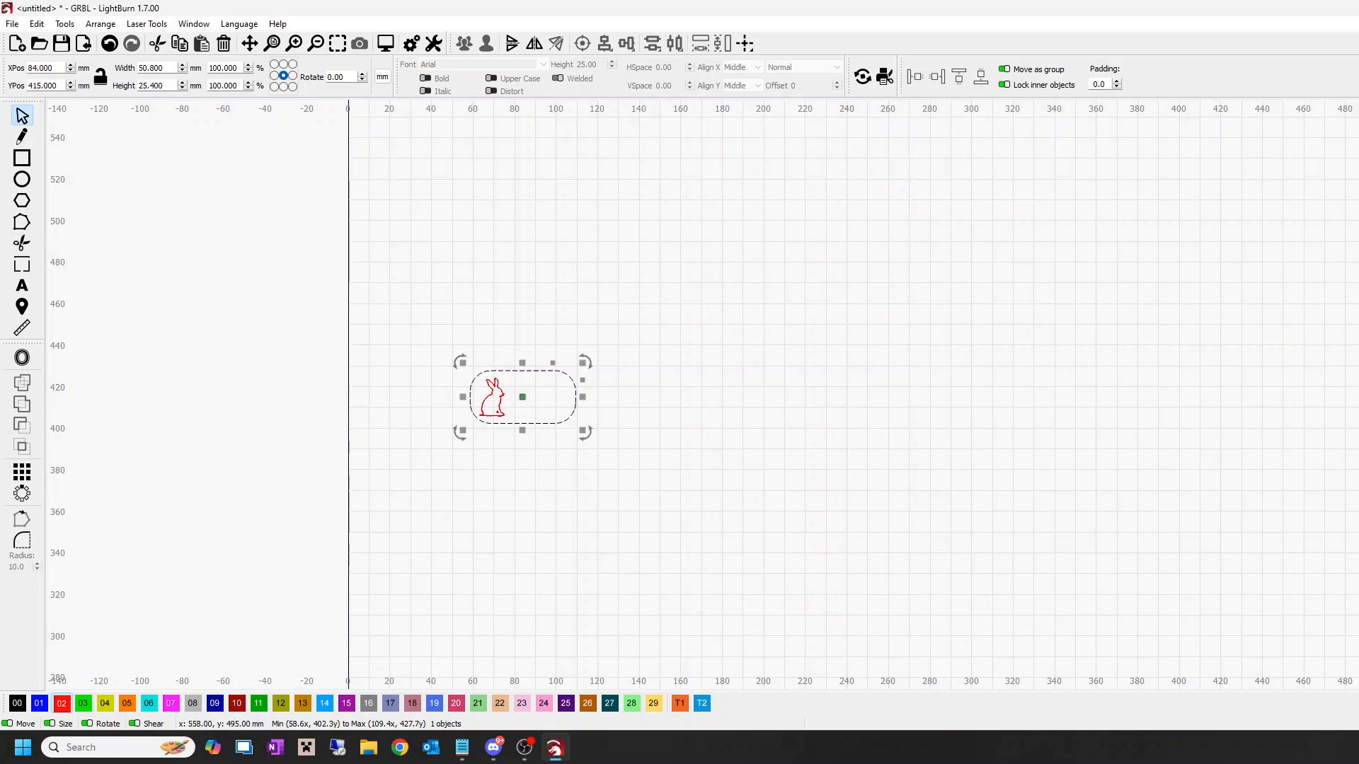
left_click_drag(973, 185, 893, 177)
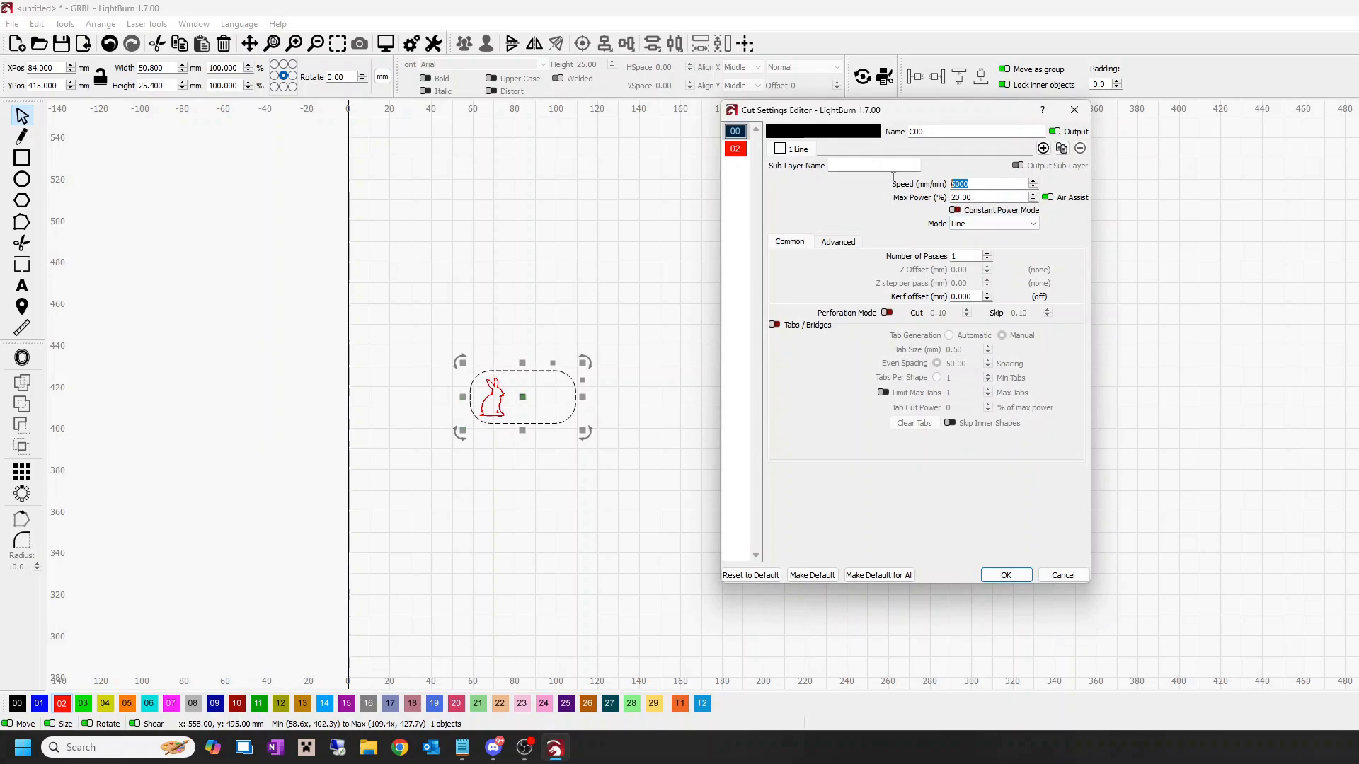
type("150")
left_click_drag(956, 196, 941, 200)
type("10")
left_click(1005, 576)
left_click(898, 522)
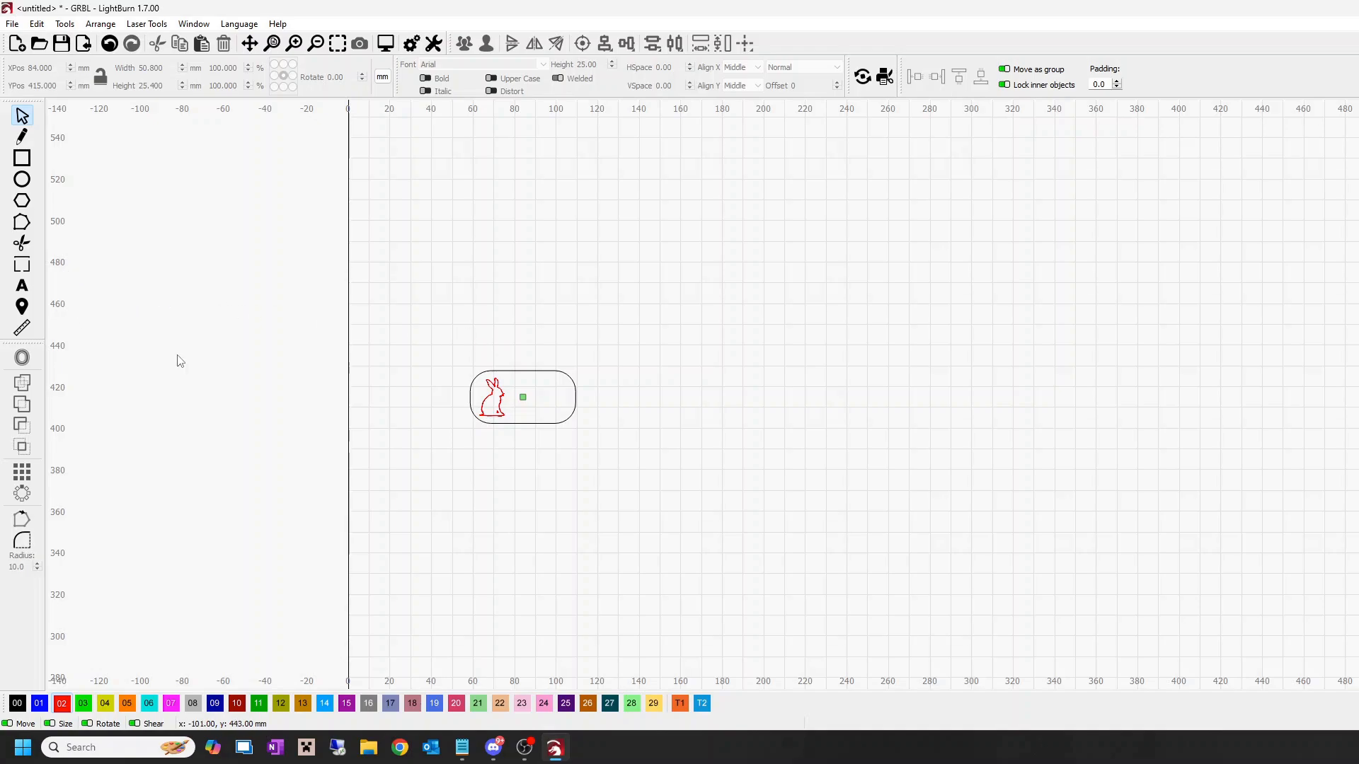
Step: Group the rabbit and the rounded rectangle into a single tag object
left_click_drag(633, 488, 436, 309)
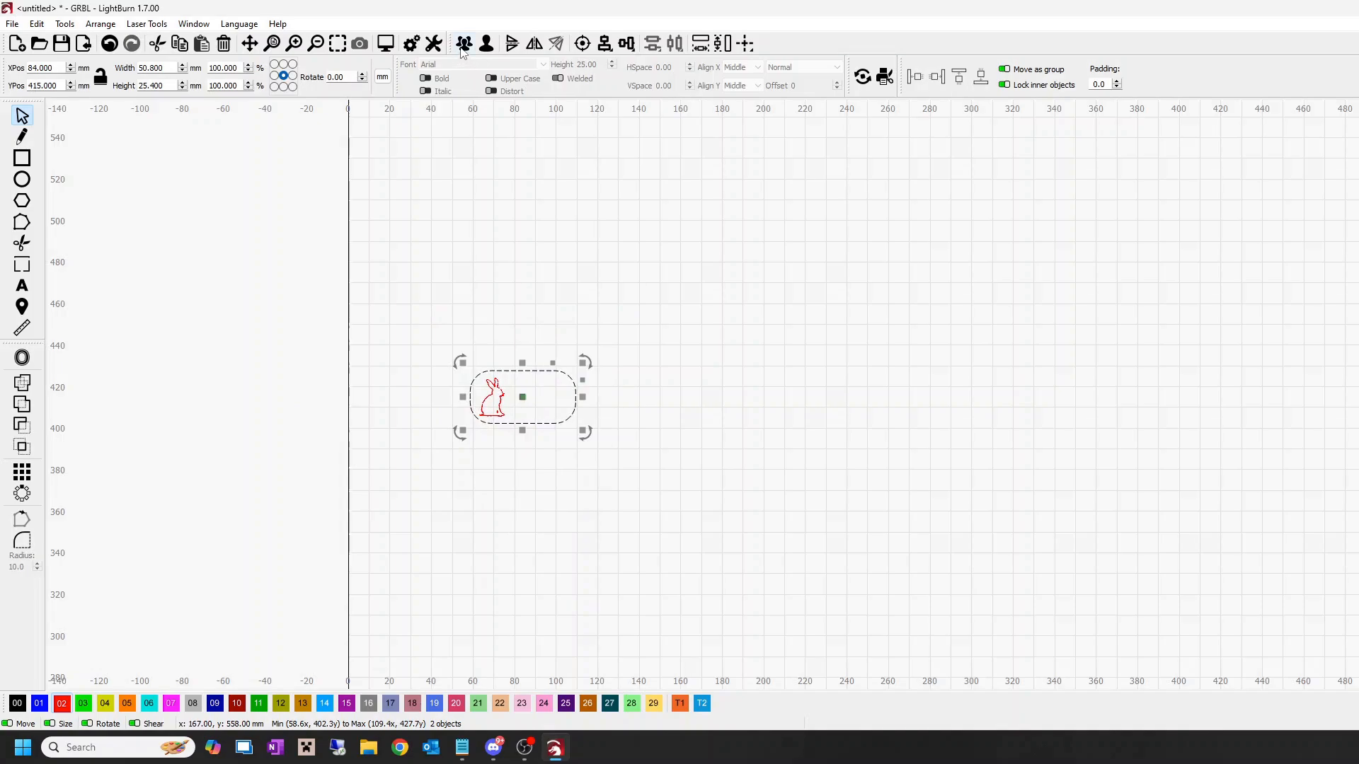
left_click_drag(606, 481, 462, 325)
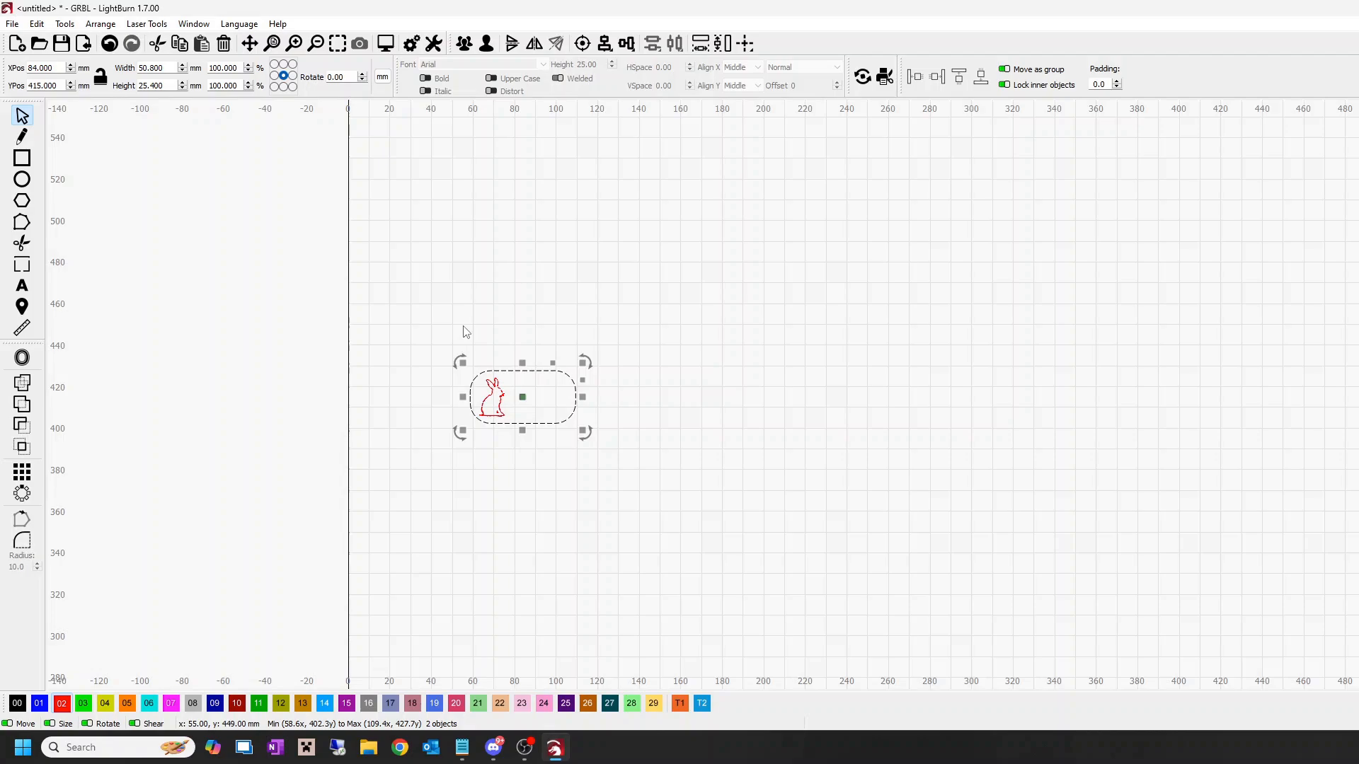
left_click(464, 45)
left_click(549, 255)
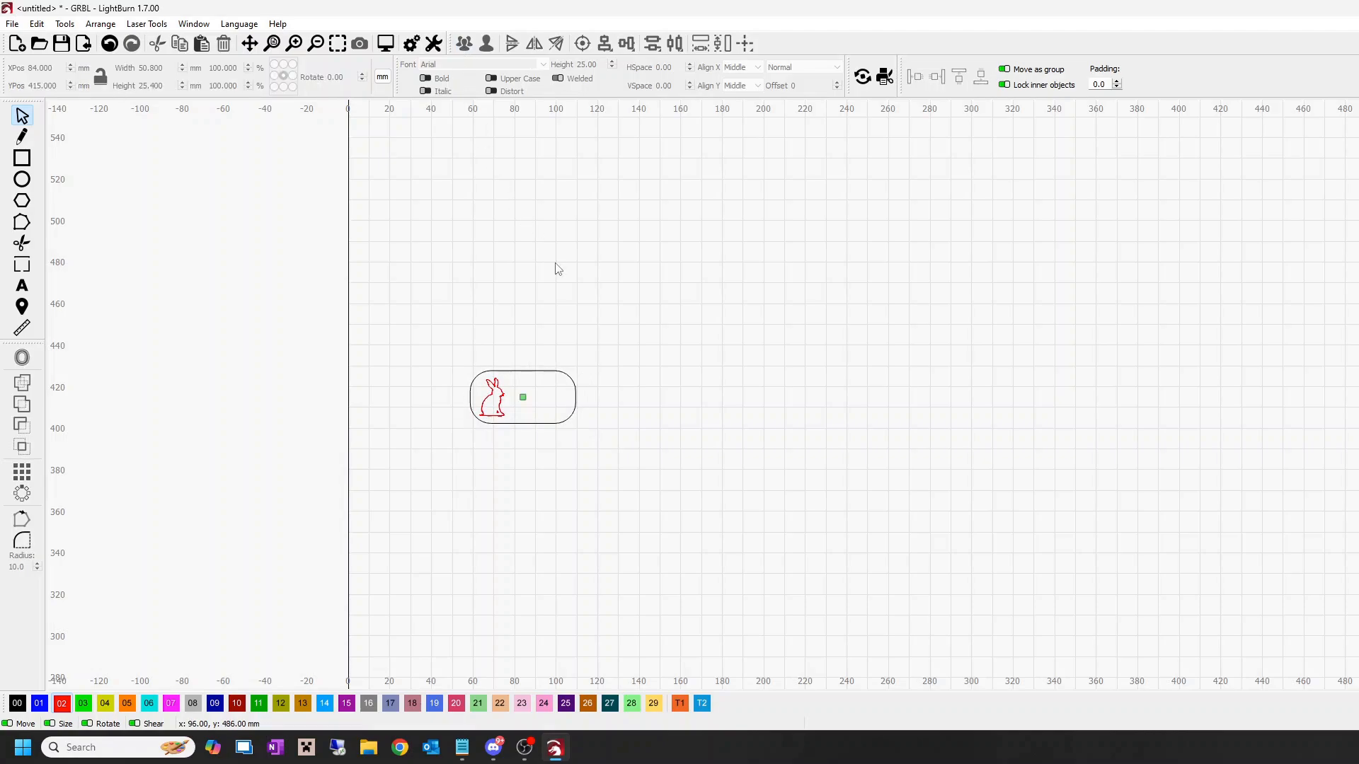
Step: Examine the grouped tag up close, checking the rabbit's placement within the rounded outline
left_click(576, 396)
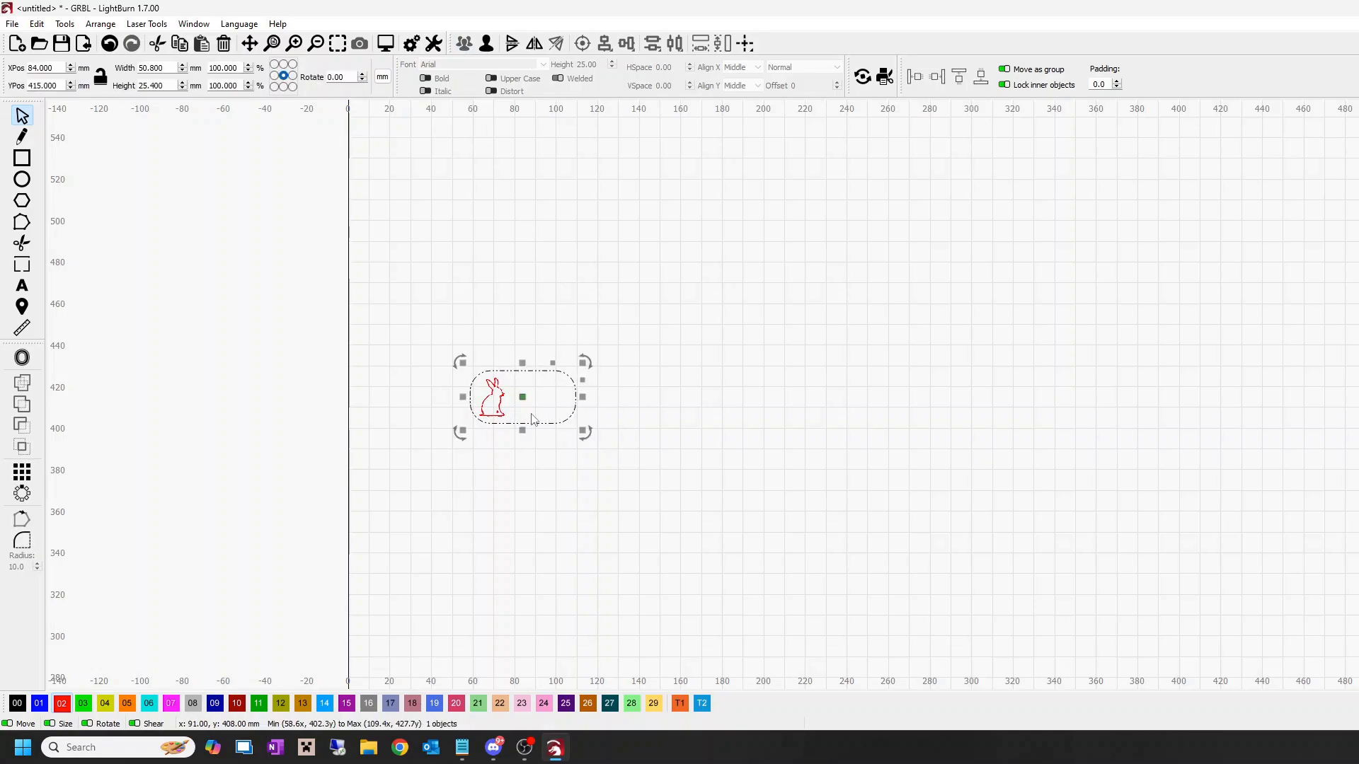
scroll(515, 408, "up", 10)
scroll(515, 414, "up", 2)
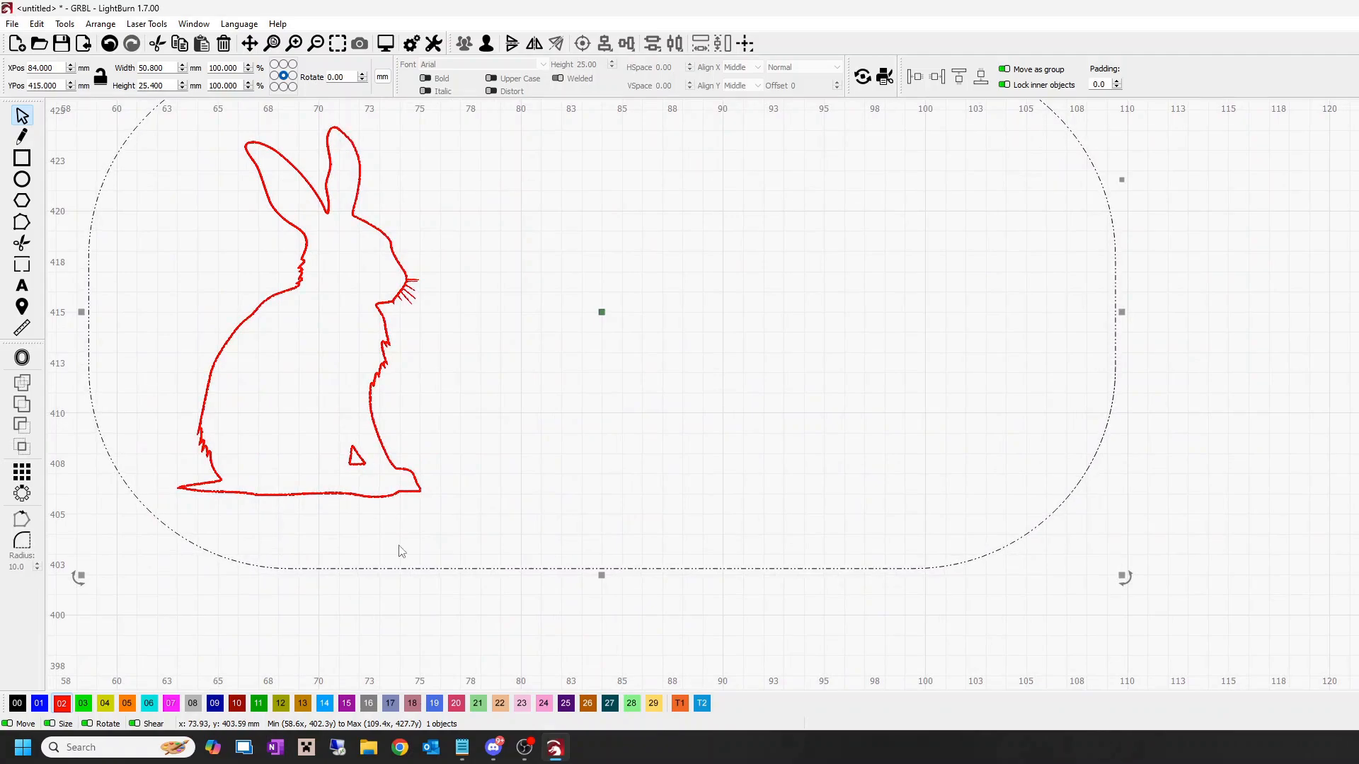
left_click(1164, 492)
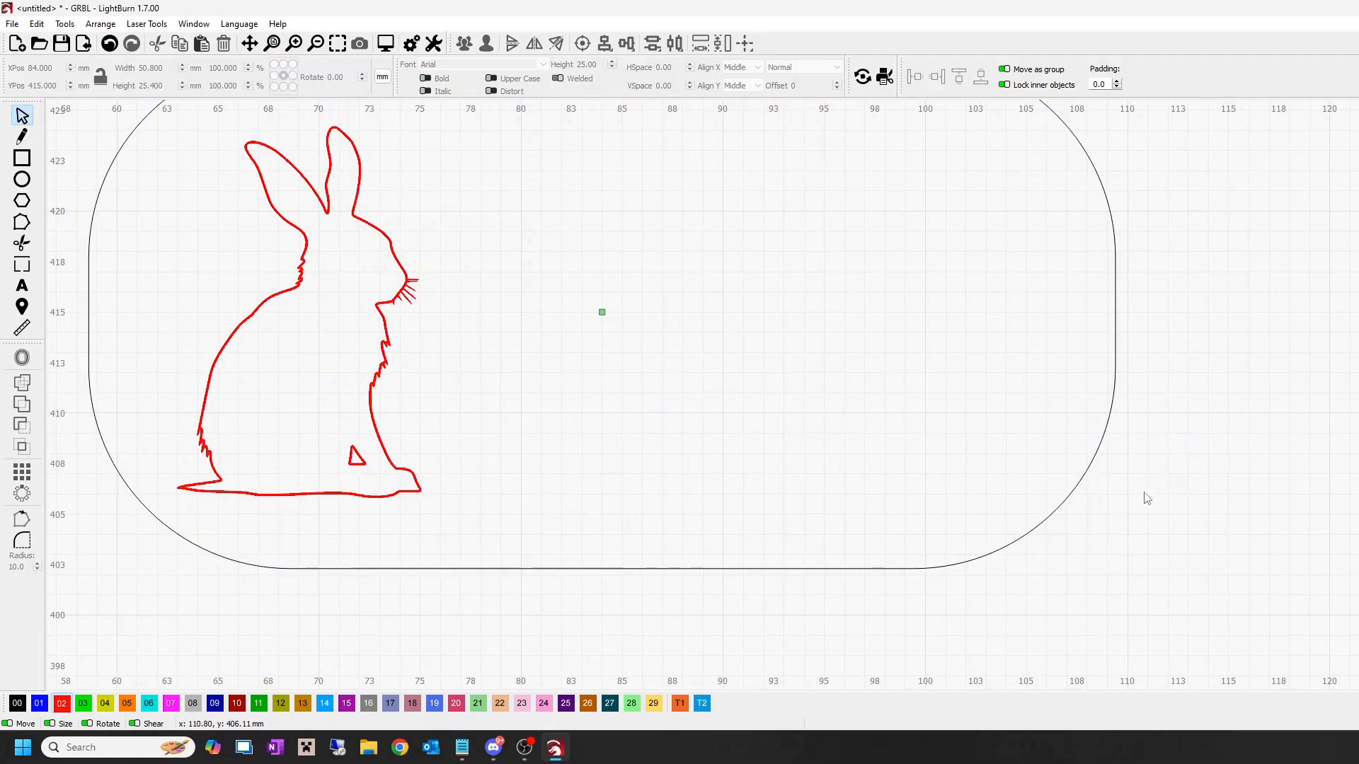
scroll(1144, 495, "down", 5)
scroll(326, 468, "down", 5)
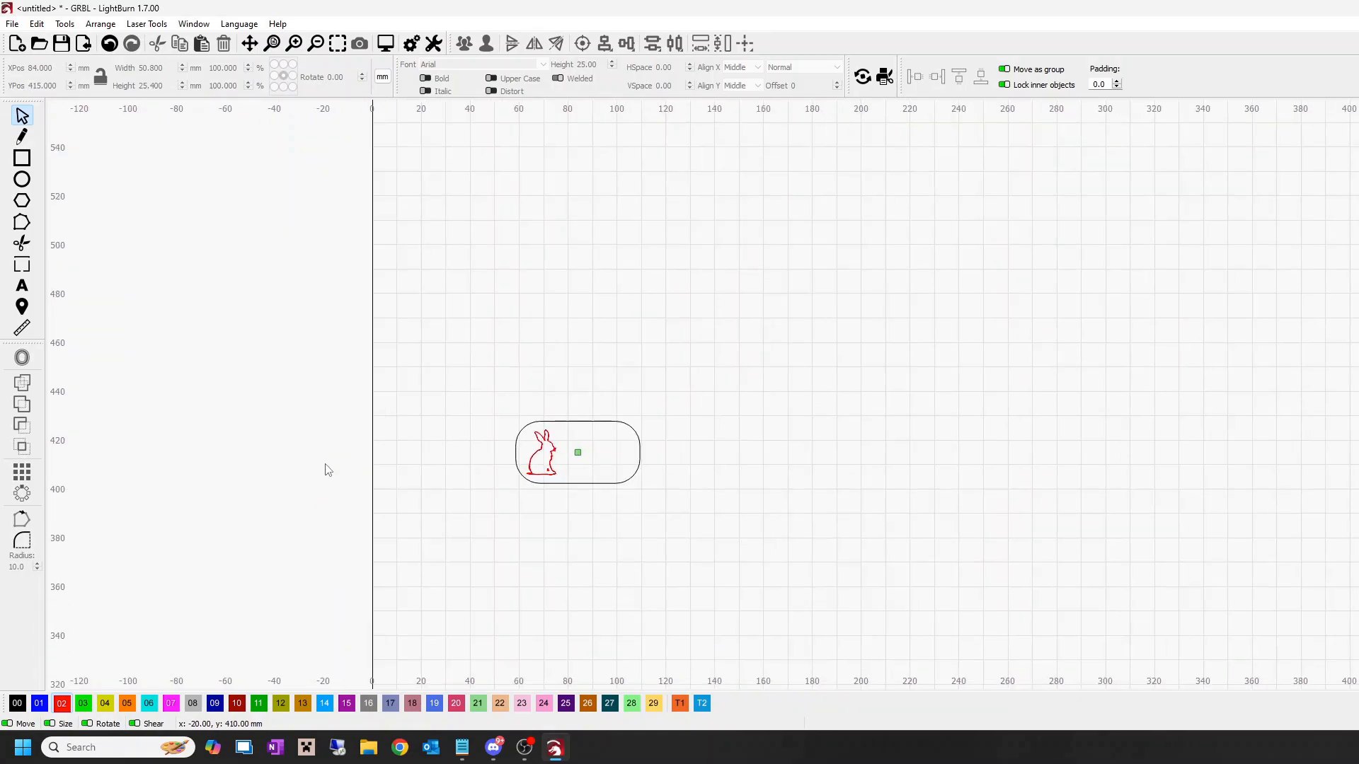
scroll(326, 465, "up", 2)
left_click_drag(568, 542, 615, 278)
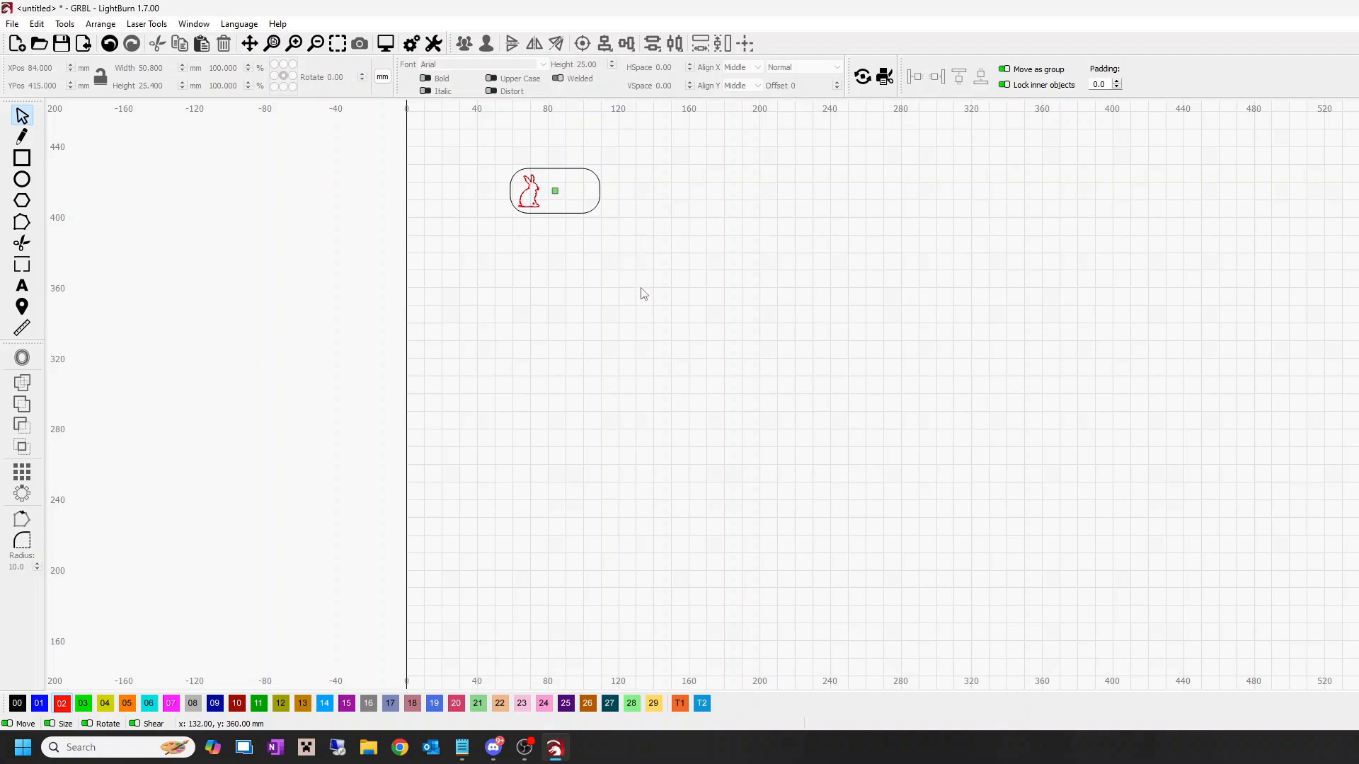
Step: Create a grid array of the grouped tag with 5 columns and 6 rows
left_click_drag(643, 294, 402, 142)
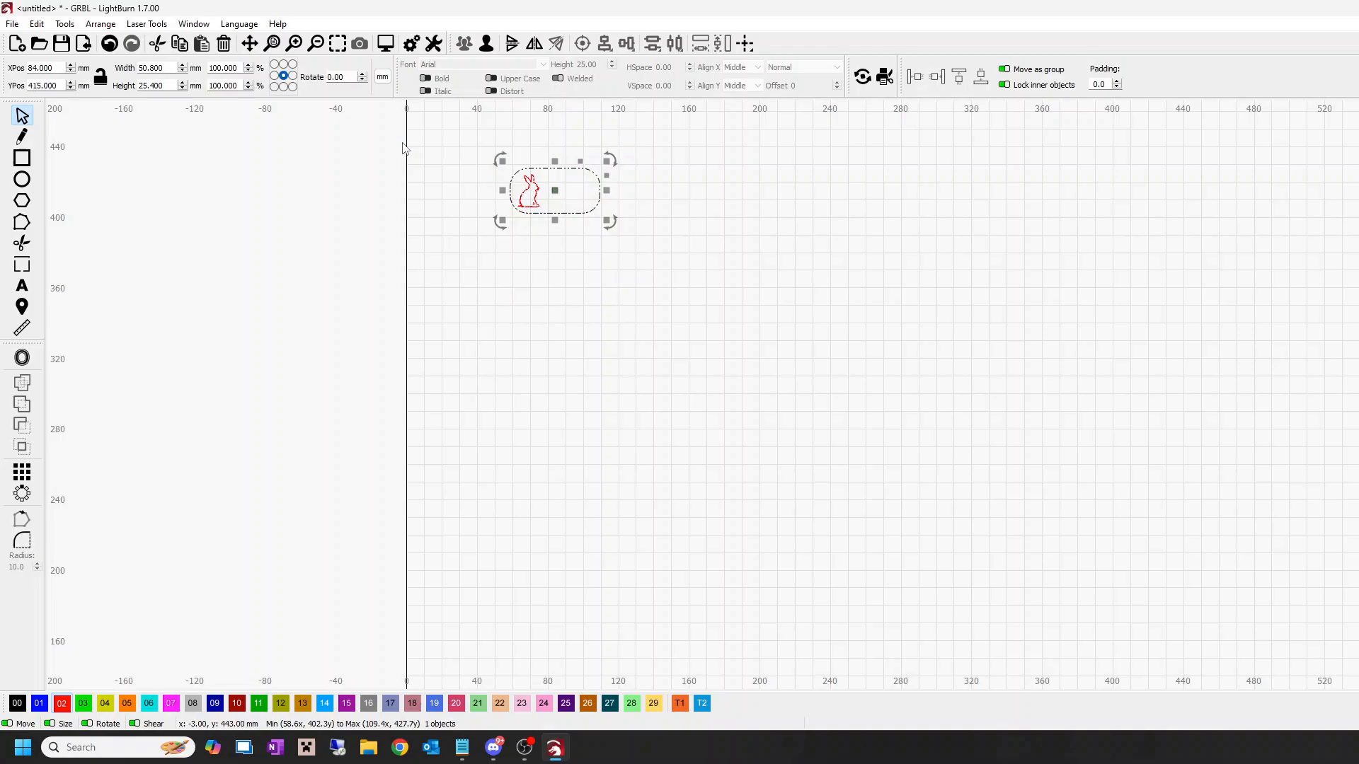
left_click(22, 472)
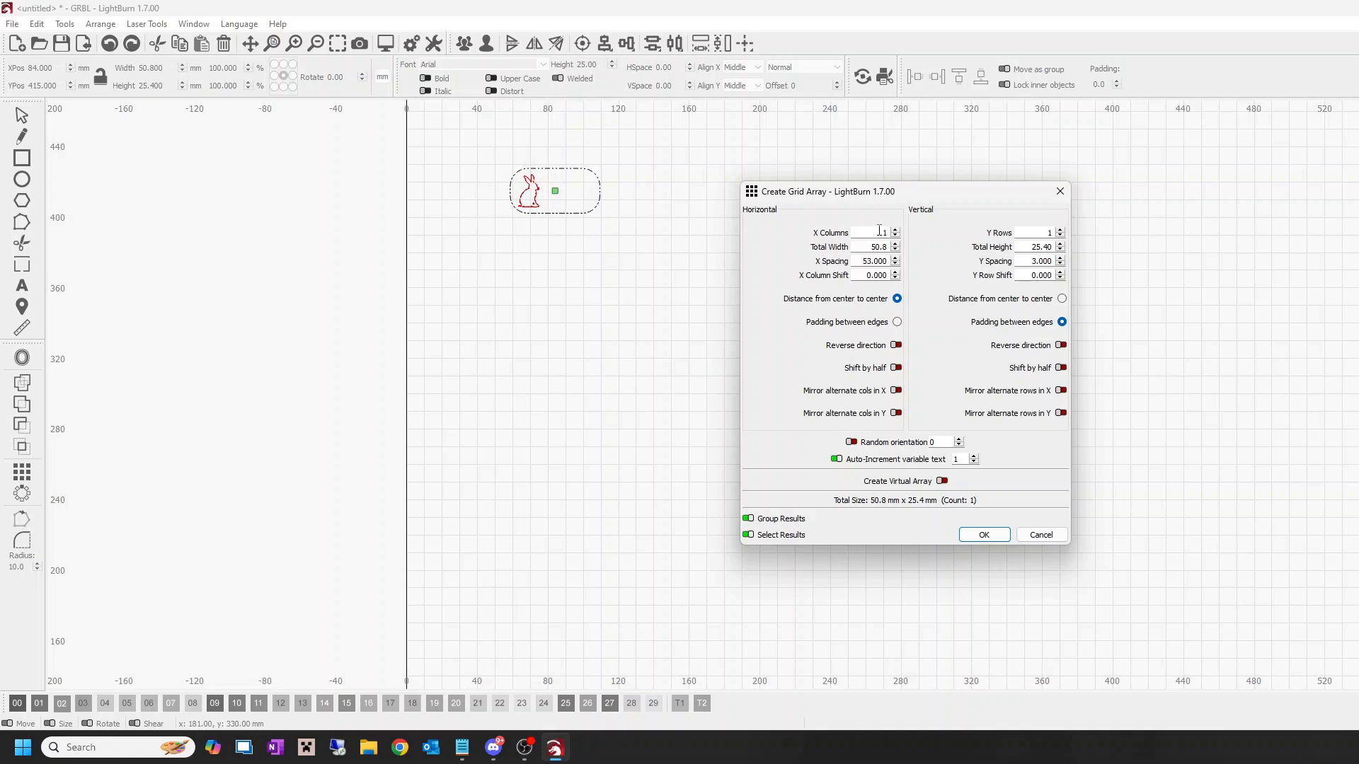
left_click_drag(879, 231, 888, 232)
type("5")
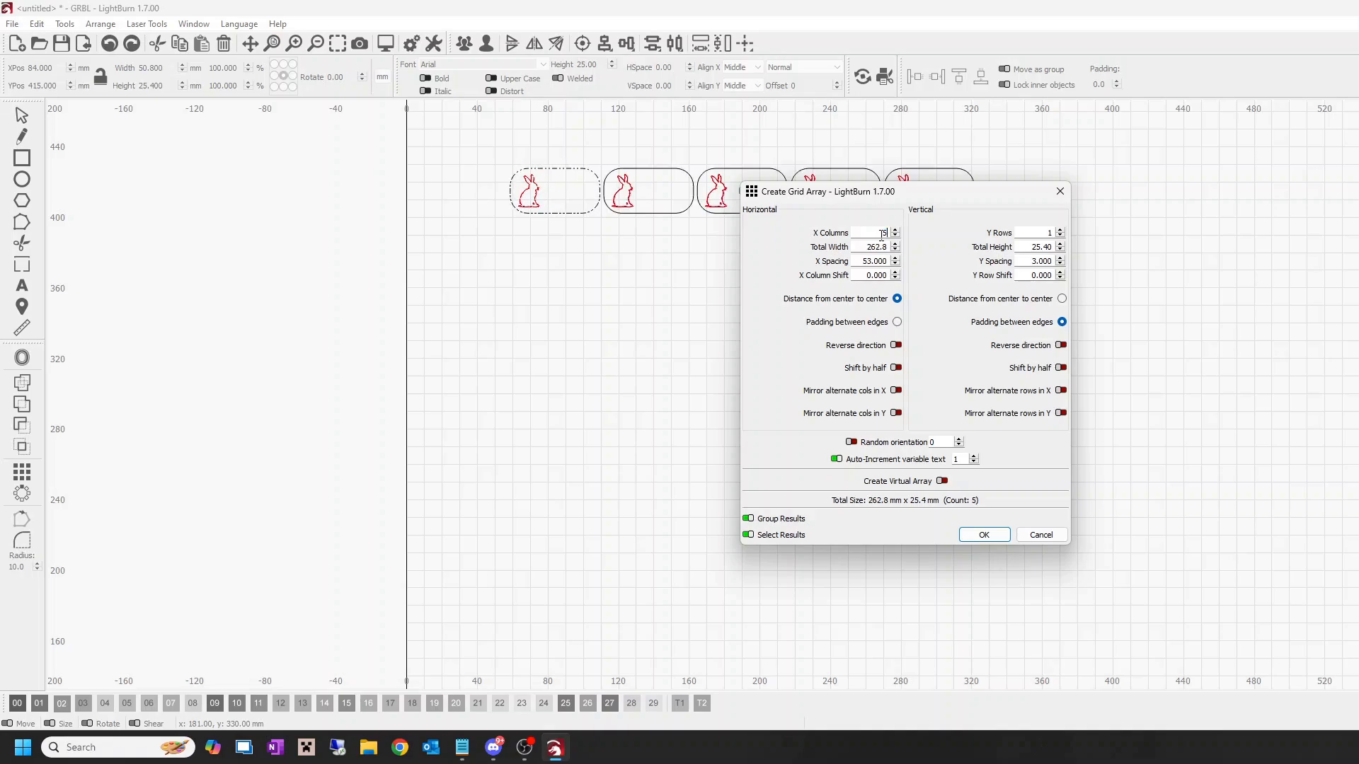
left_click_drag(914, 198, 1178, 179)
double_click(1314, 213)
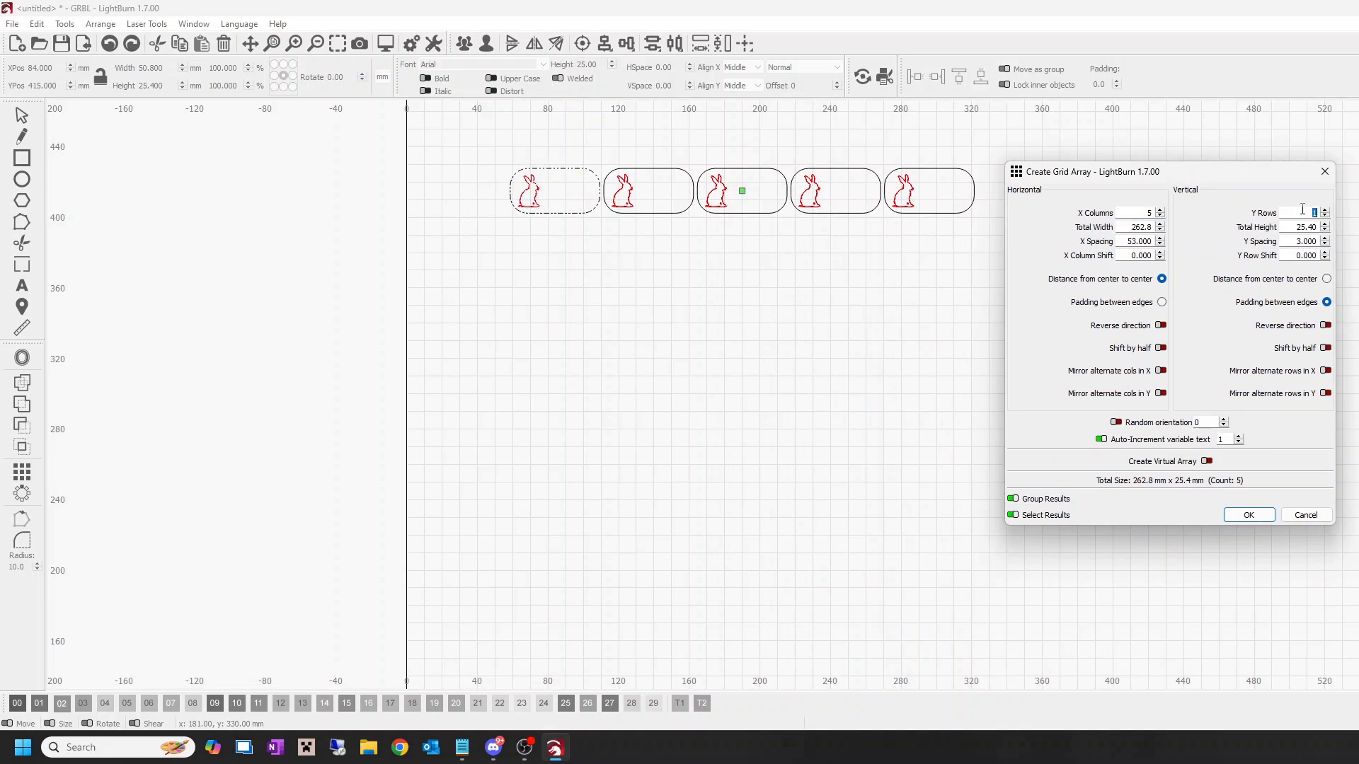
type("6")
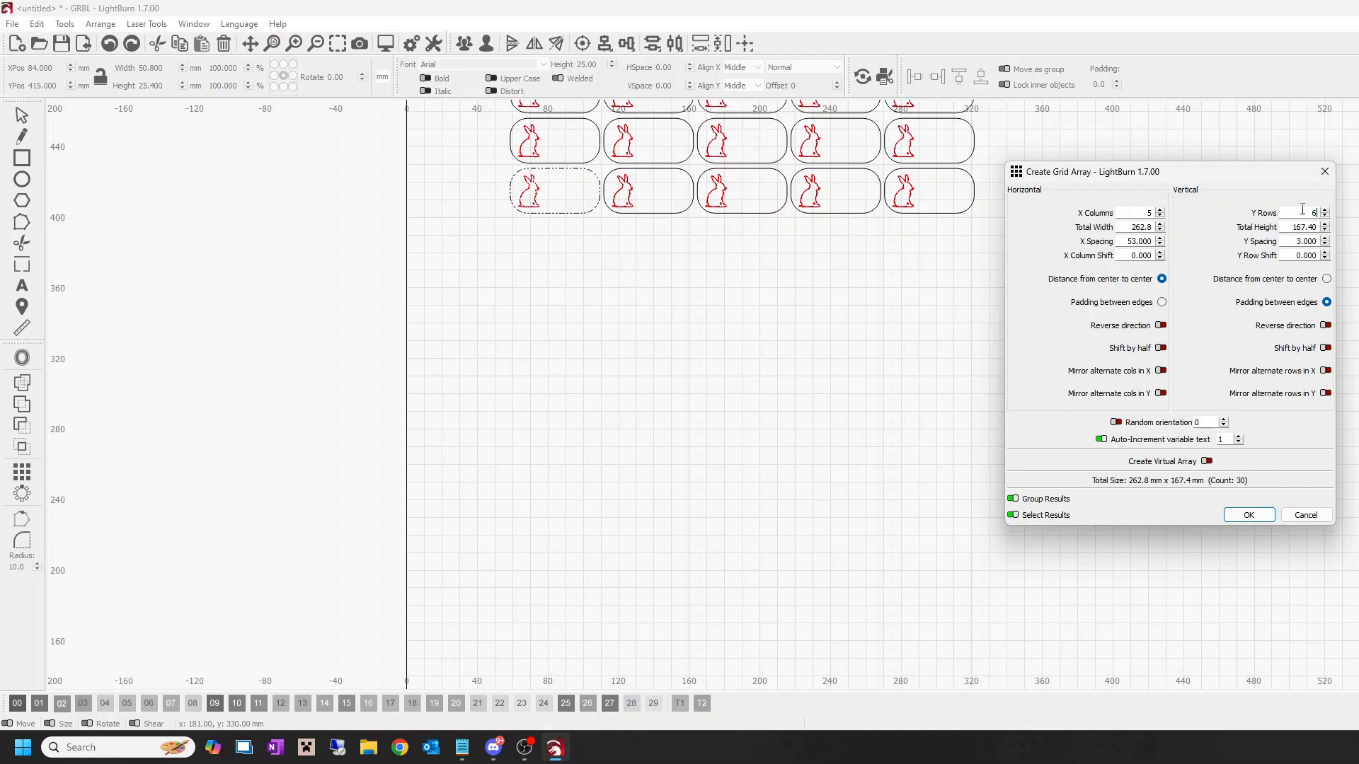
left_click_drag(885, 288, 810, 594)
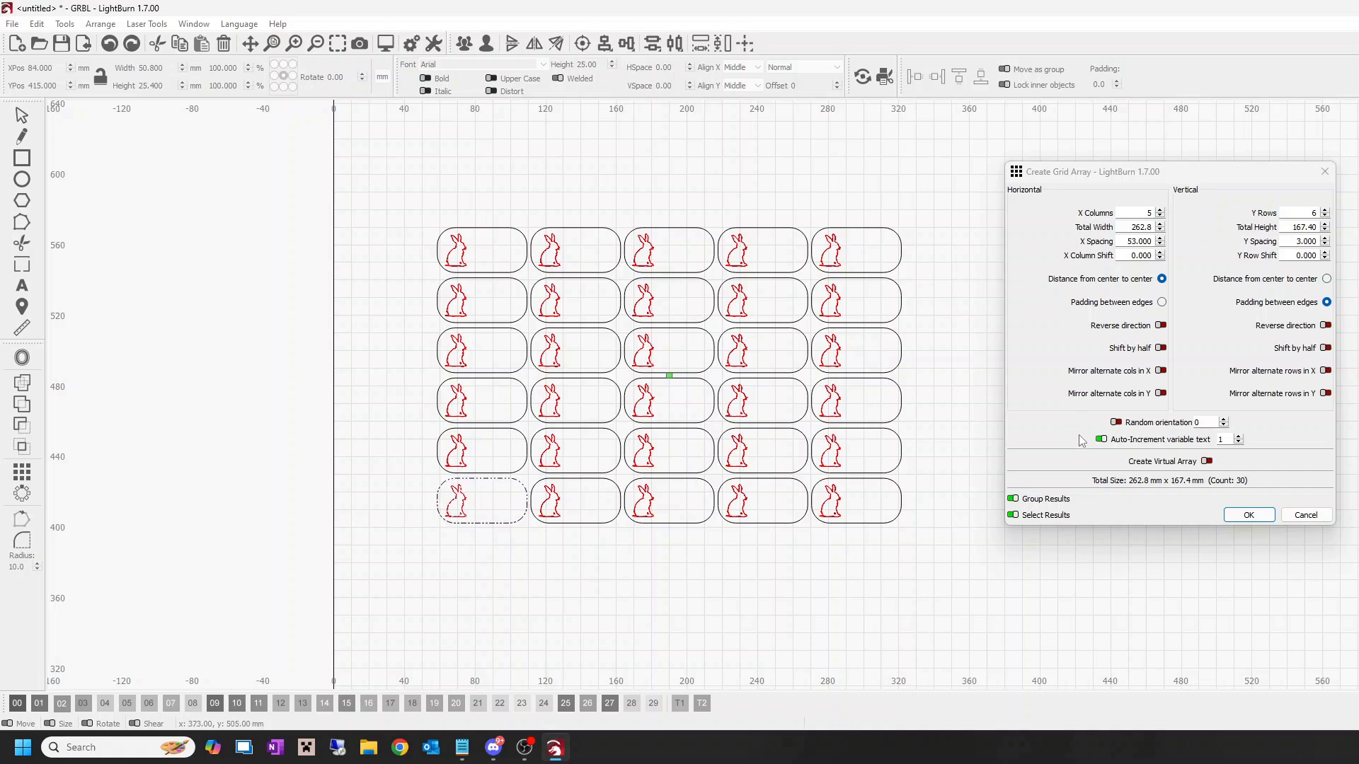
left_click(1248, 515)
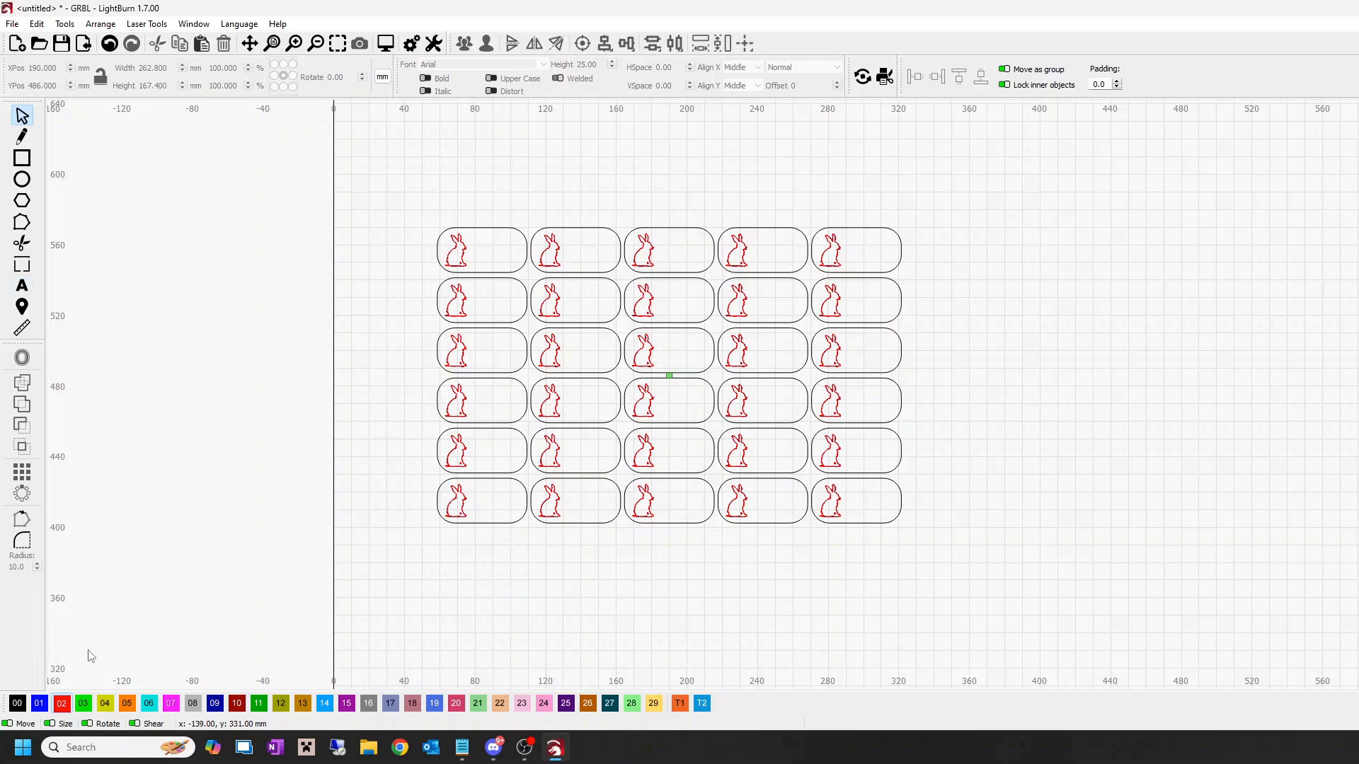
Step: Add two-line text reading "New" and "Book" on green layer 03 near the upper right tag of the grid
left_click(80, 705)
left_click(22, 285)
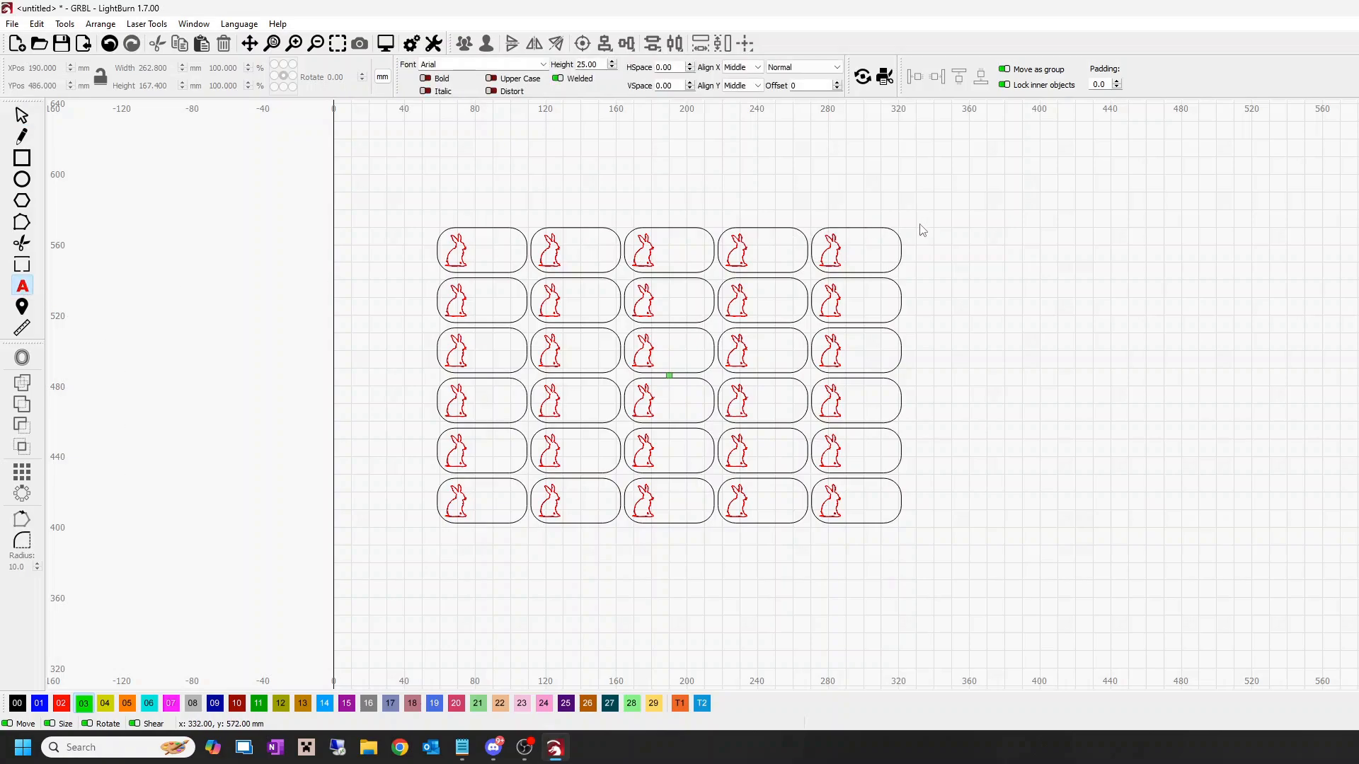
left_click(877, 206)
type("New")
key("Return")
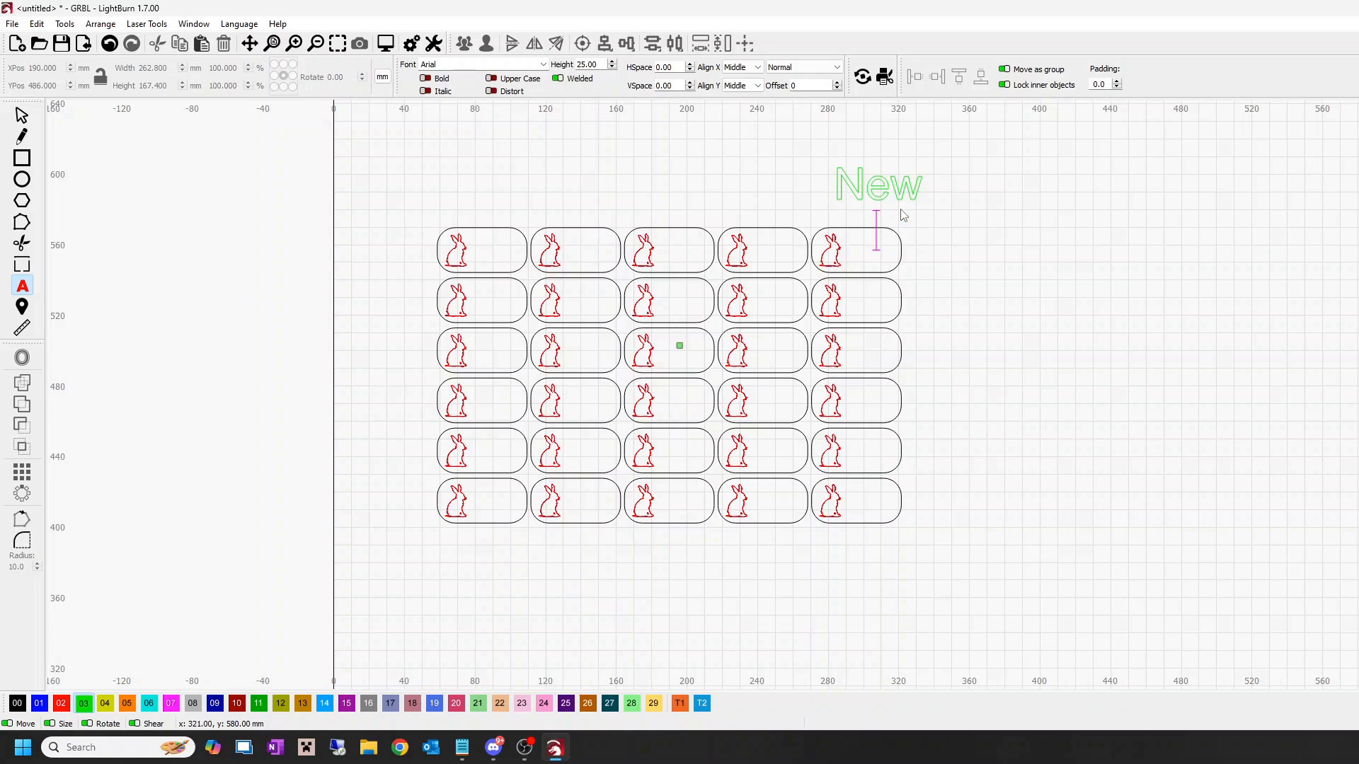
type("Book")
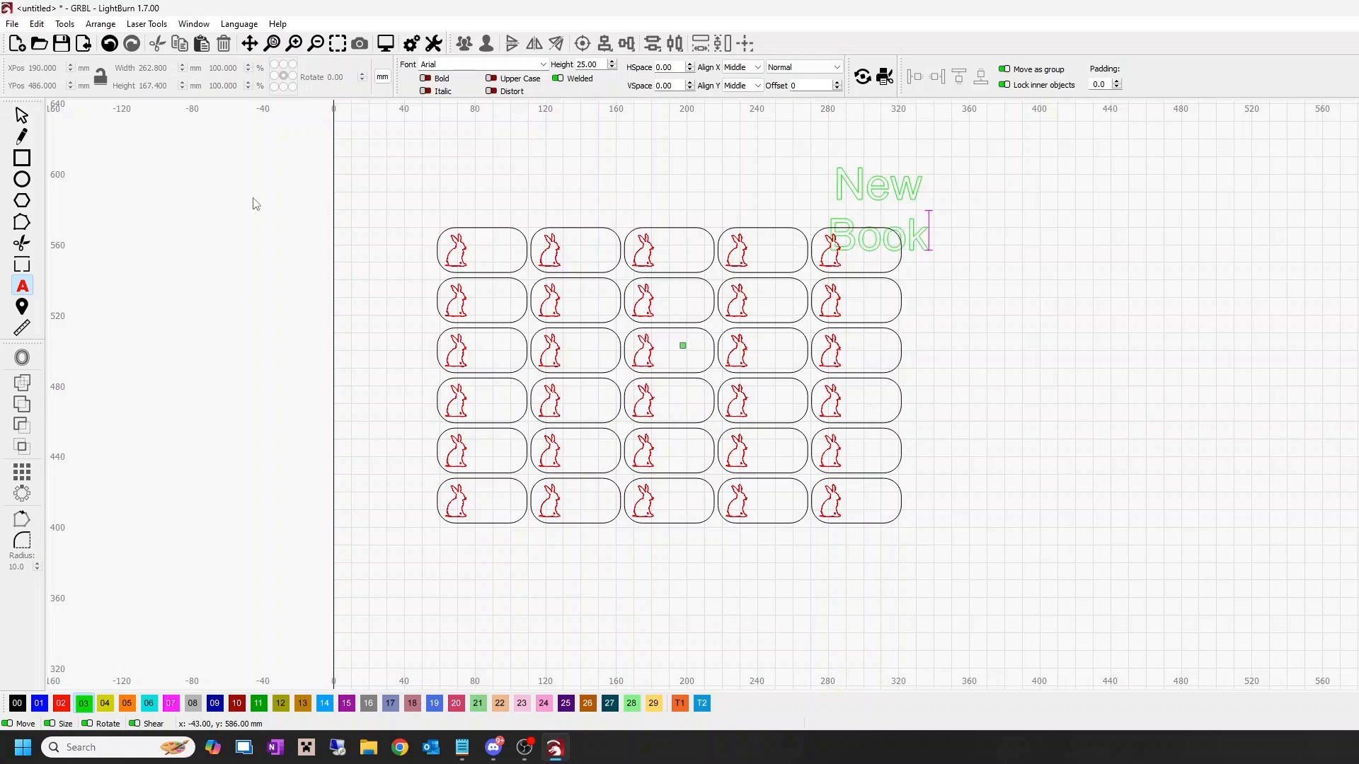
left_click(22, 117)
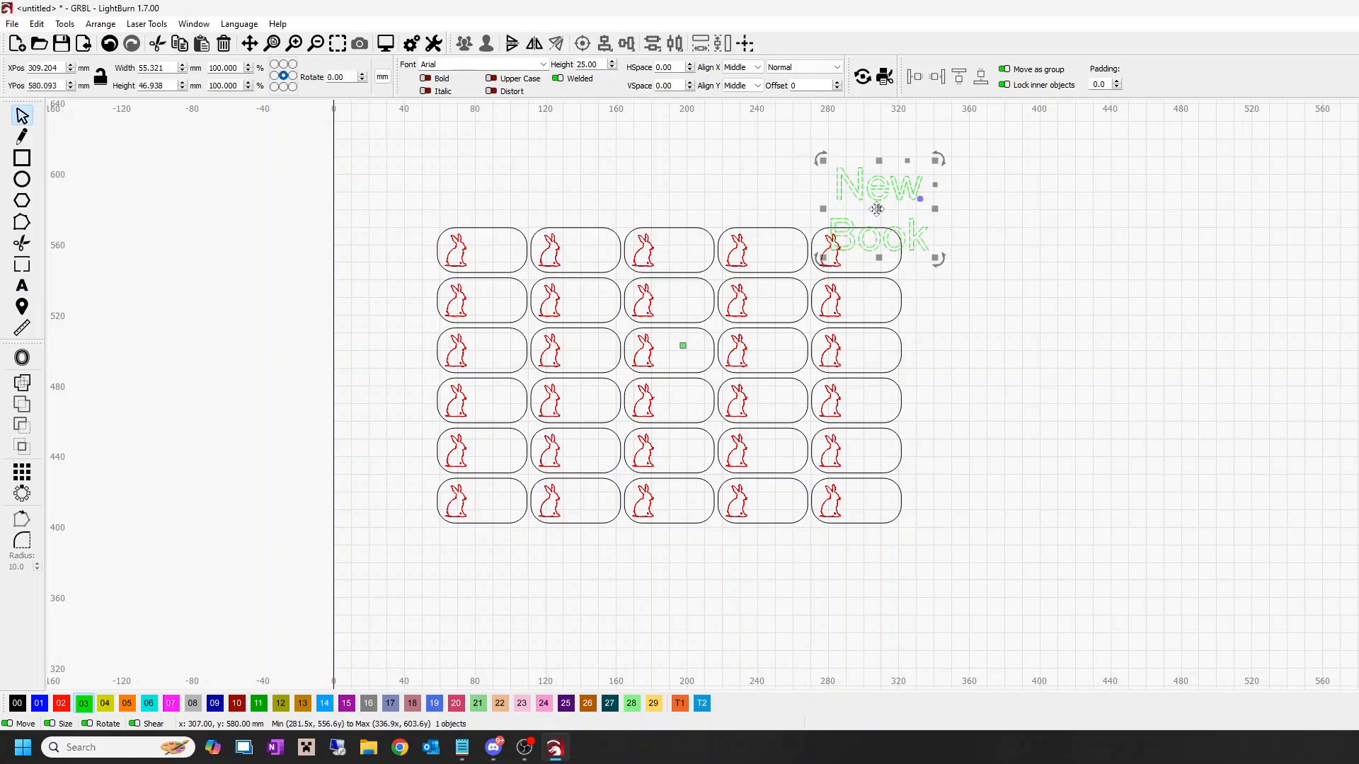
Step: Move the text clear of the tag grid to X 379, Y 556 mm and switch its green layer to a fill mode
left_click_drag(886, 225, 1010, 267)
left_click(1129, 315)
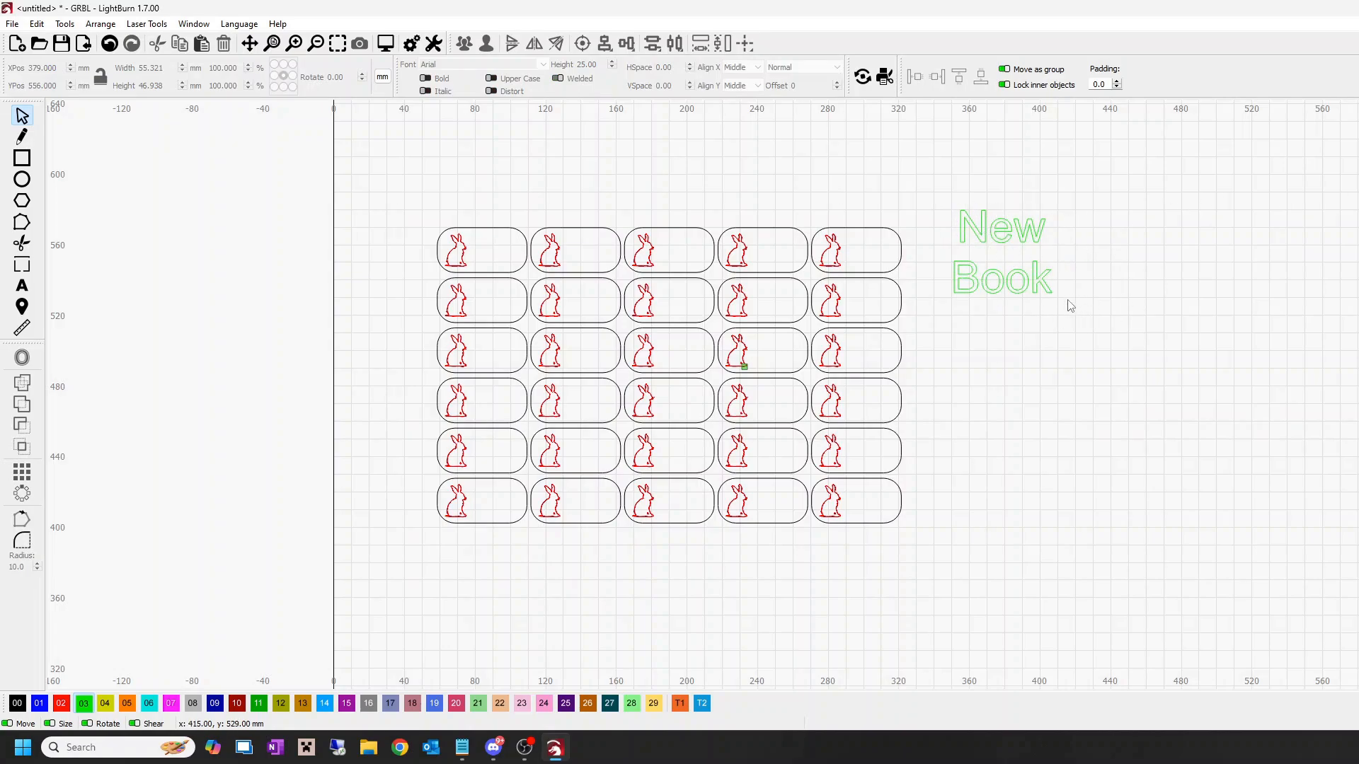
left_click(1044, 286)
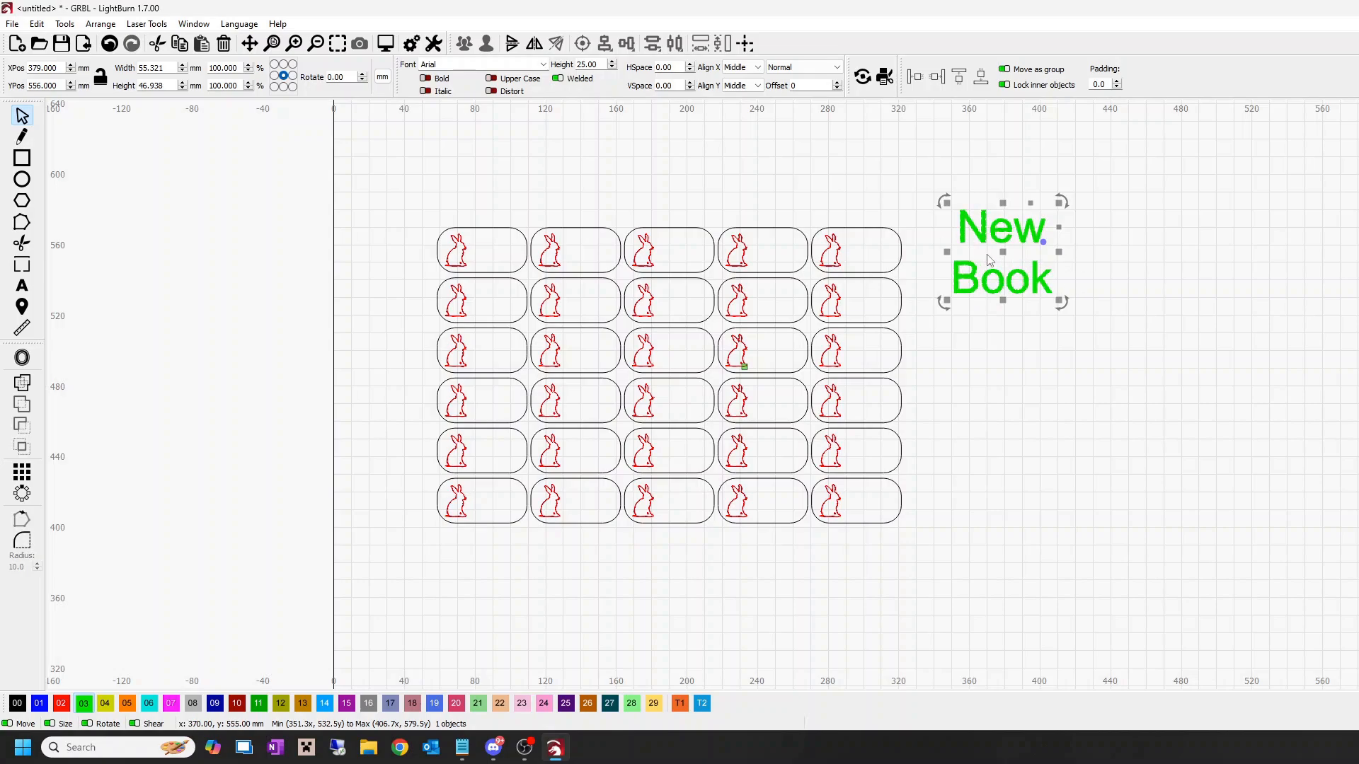
Step: Set the text height to 8 mm and place it beside the rabbit in the grid's upper left tag, at X 91, Y 557 mm
left_click_drag(1003, 256, 510, 257)
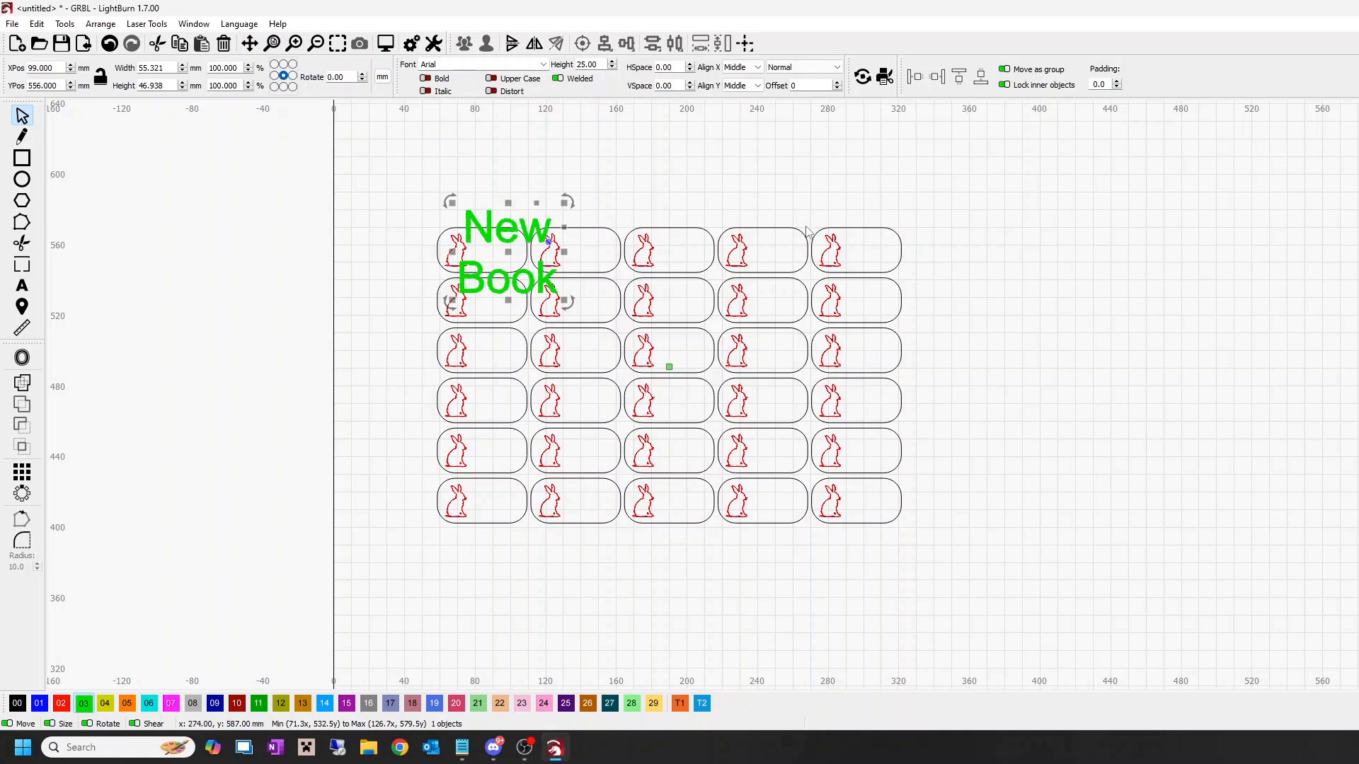
double_click(584, 65)
type("8")
key("Return")
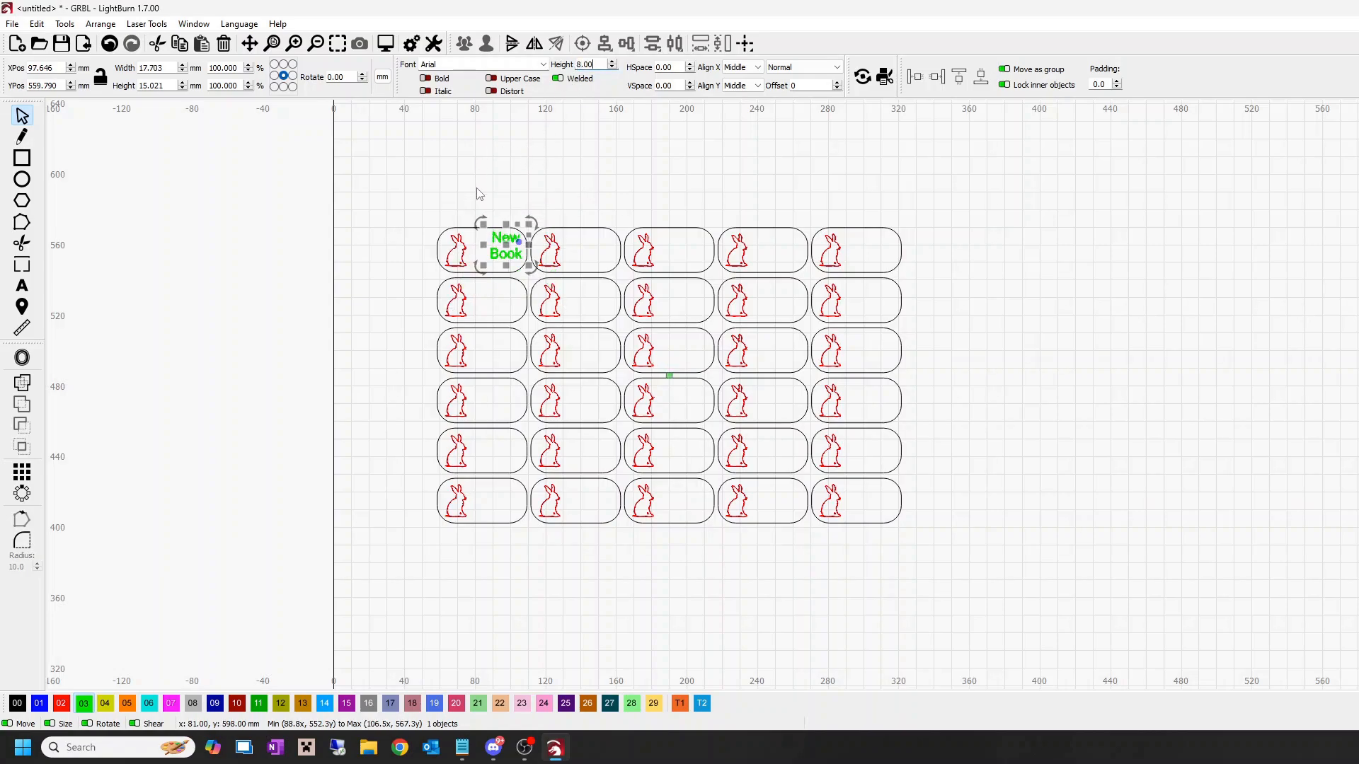
left_click_drag(505, 252, 495, 256)
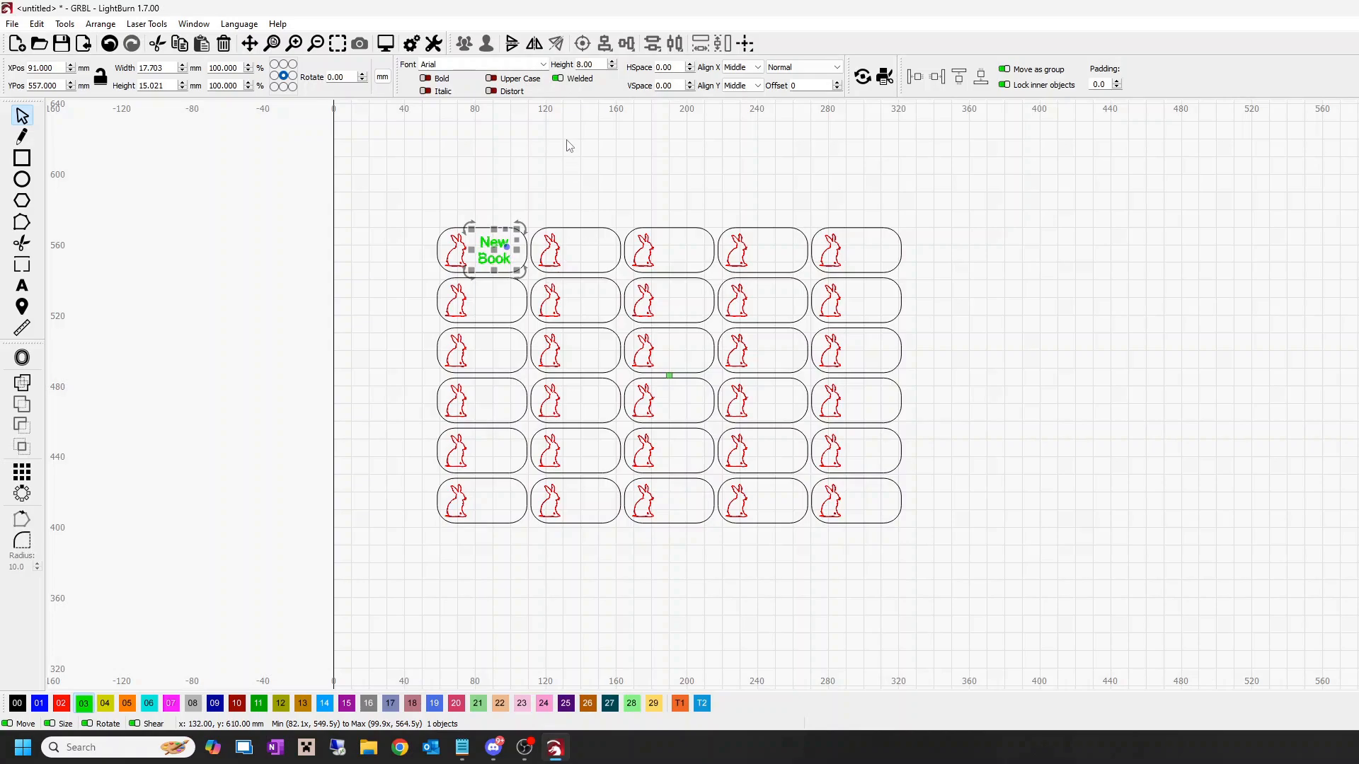
Step: Set the "New Book" text height to 6 mm within the upper left tag
left_click(581, 65)
type("6")
key("Return")
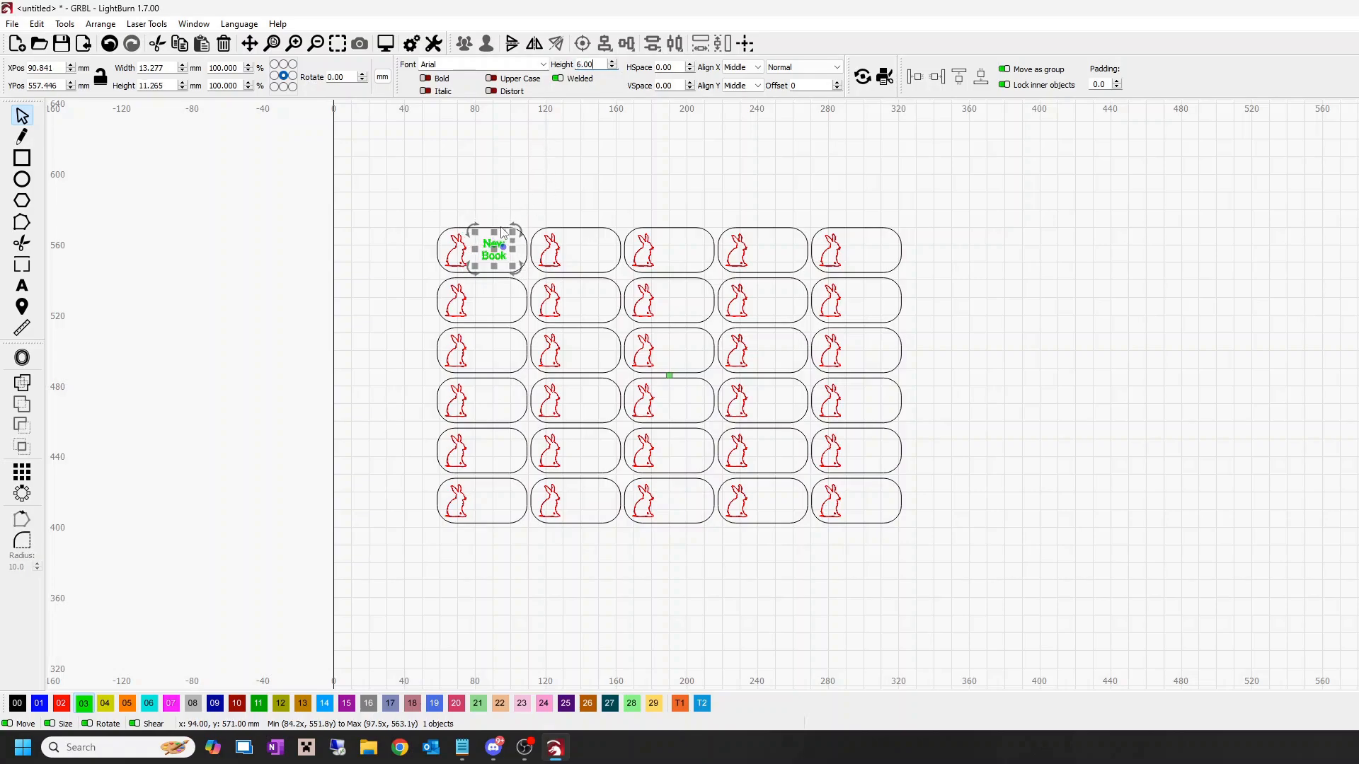
left_click(405, 244)
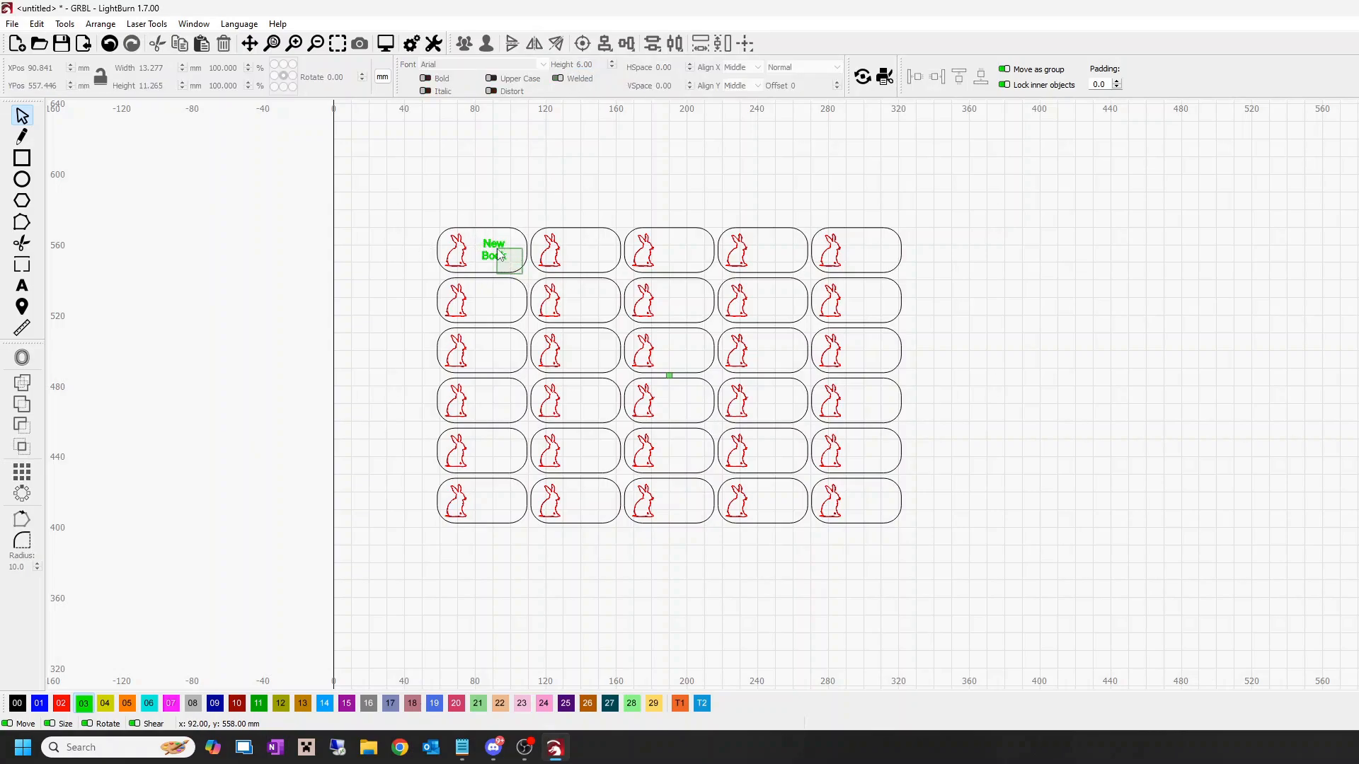
Step: Ungroup the 5 by 6 grid of rabbit tags into separate objects
key("ctrl+a")
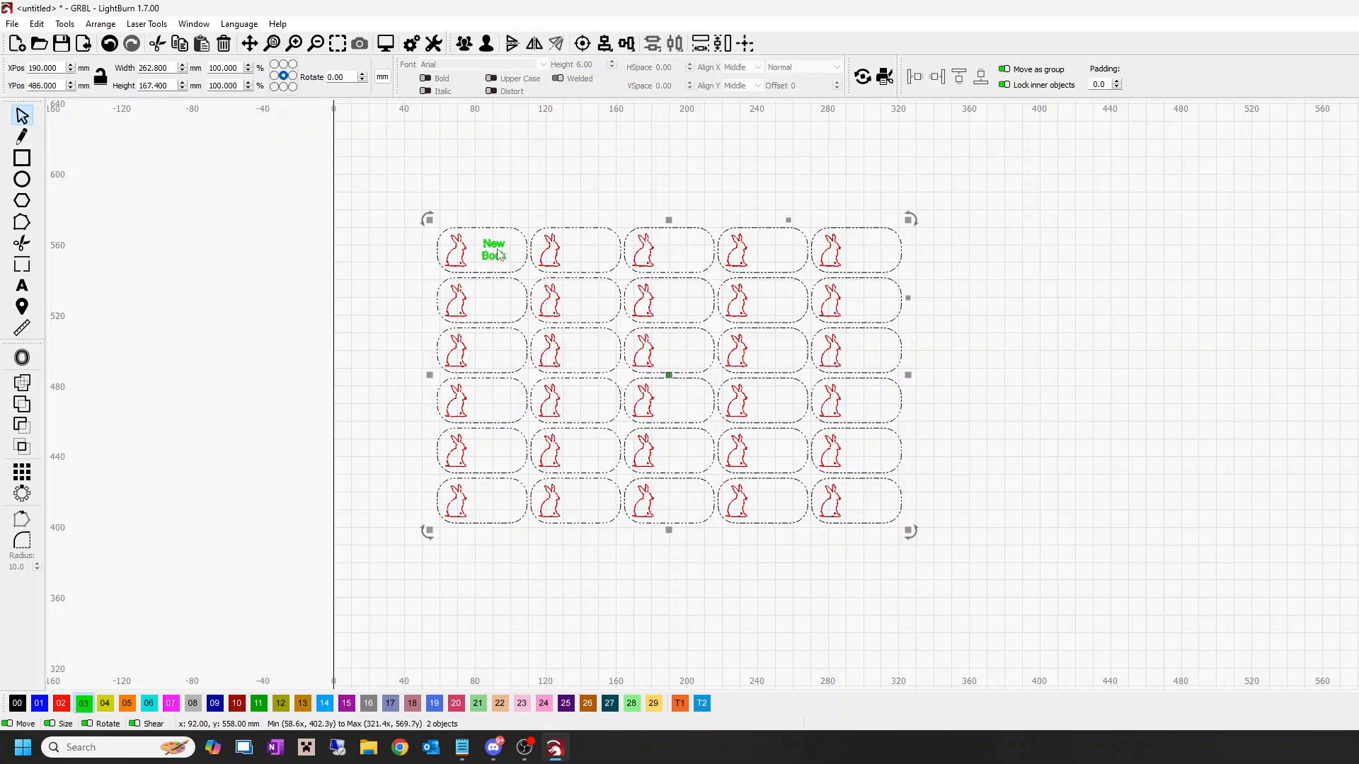
left_click(410, 246)
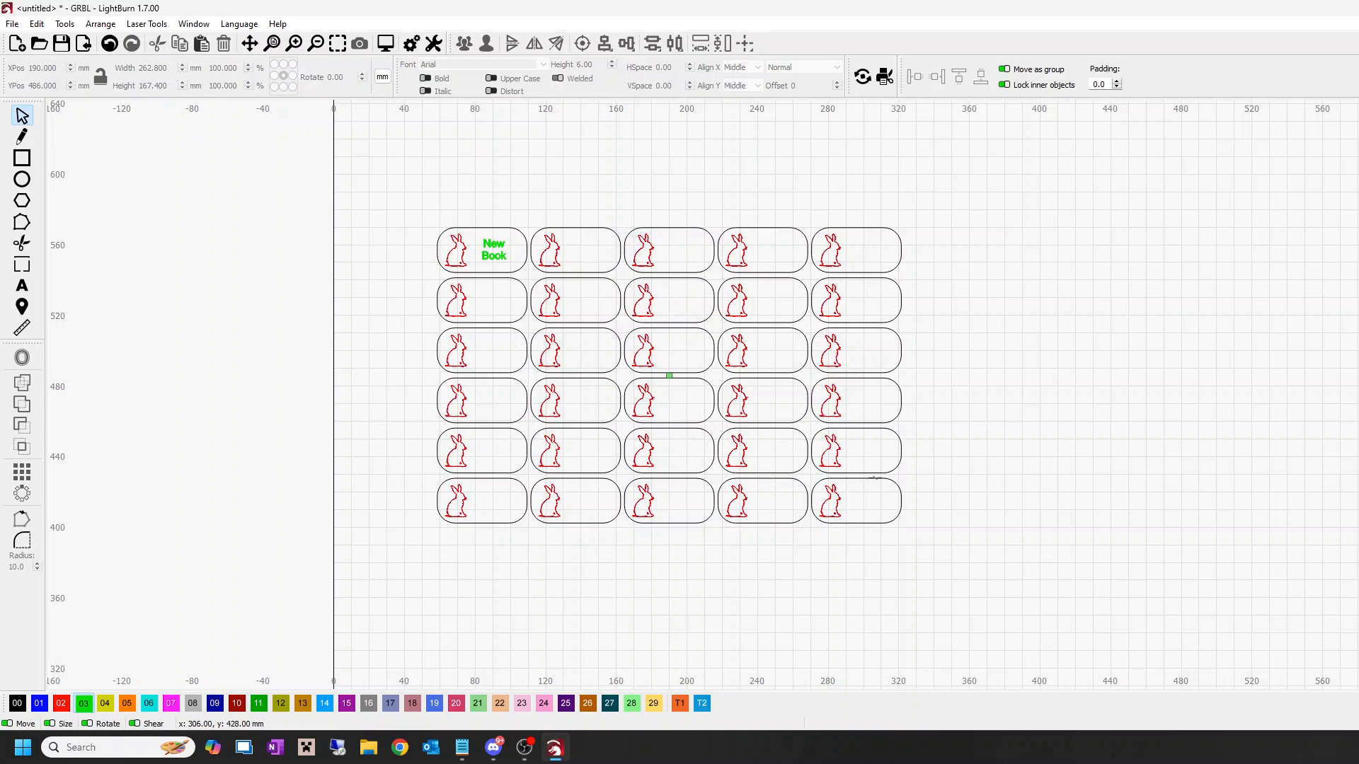
left_click(872, 473)
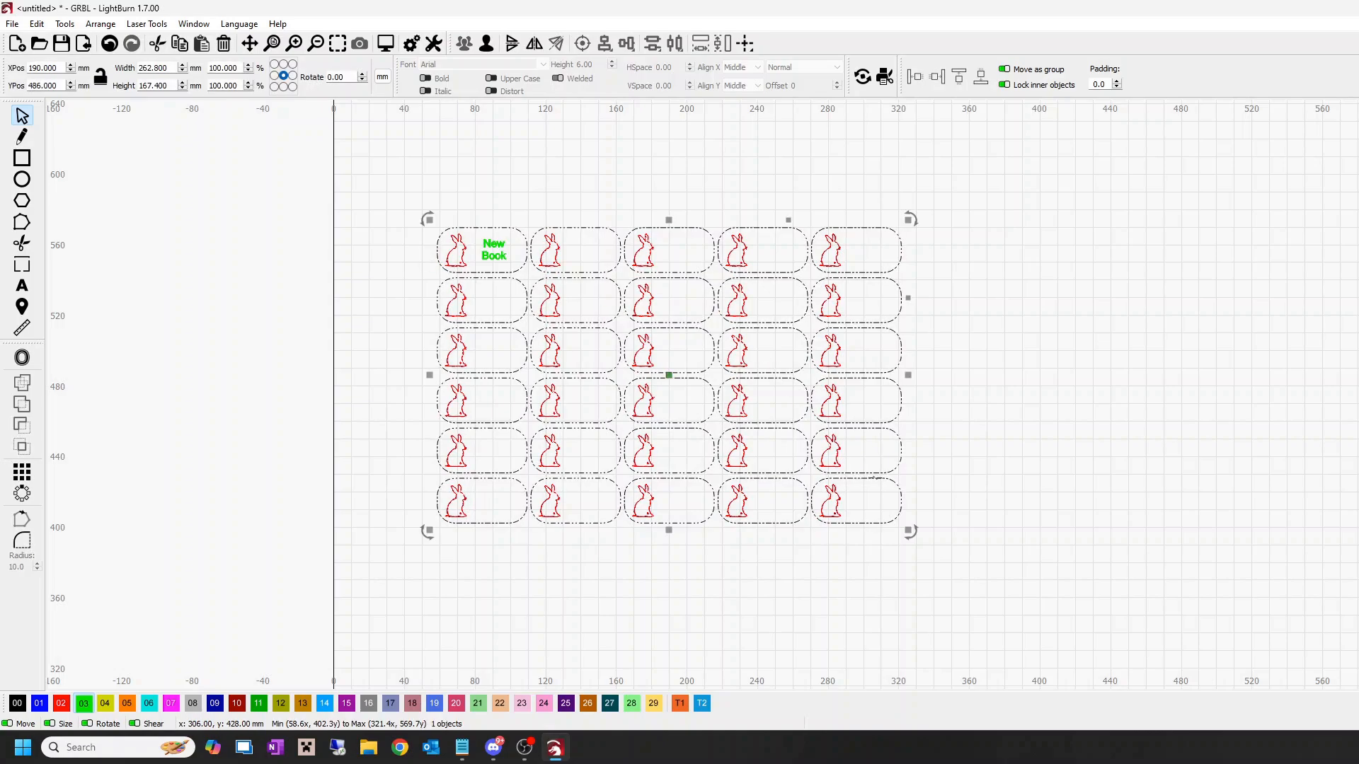
left_click(487, 44)
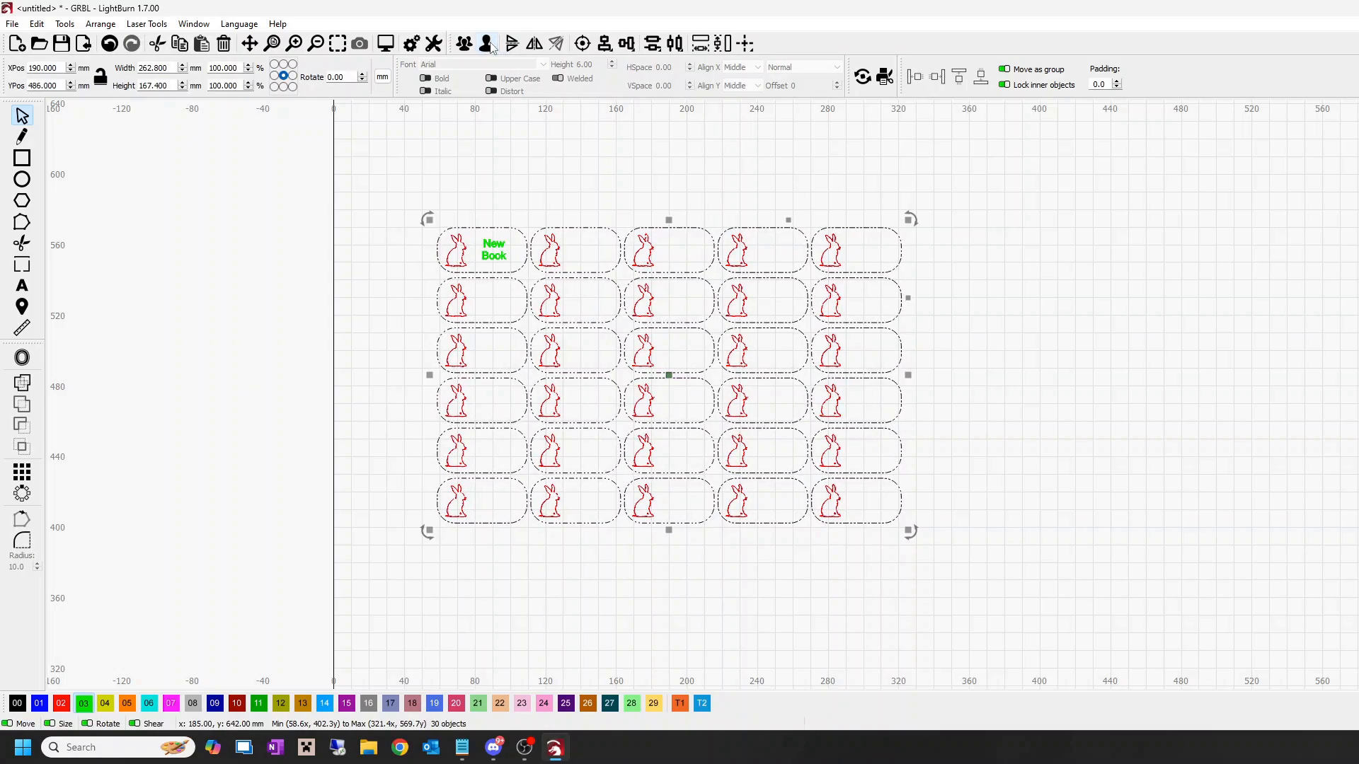
left_click(572, 160)
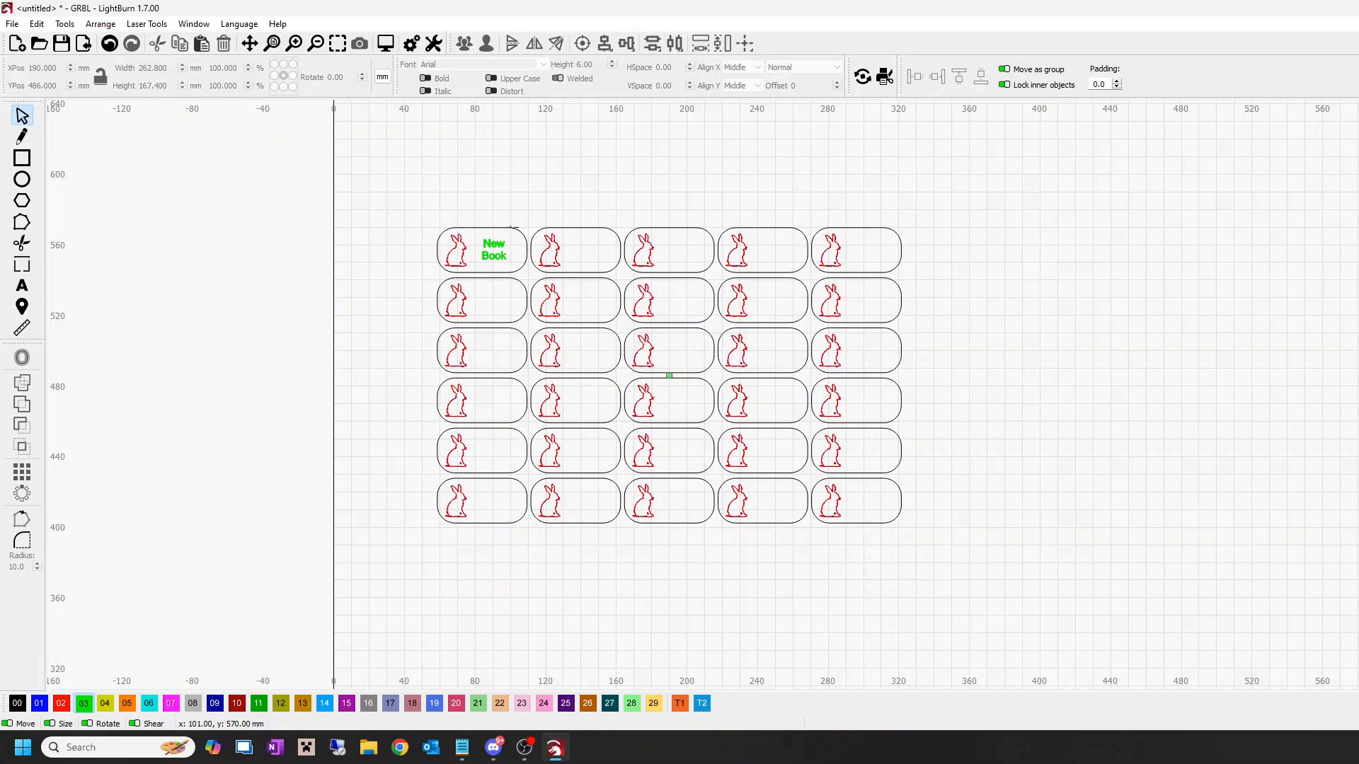
Step: Align the "New Book" text to the horizontal and vertical centre of the grid's upper left tag outline
left_click(513, 227)
scroll(465, 256, "up", 8)
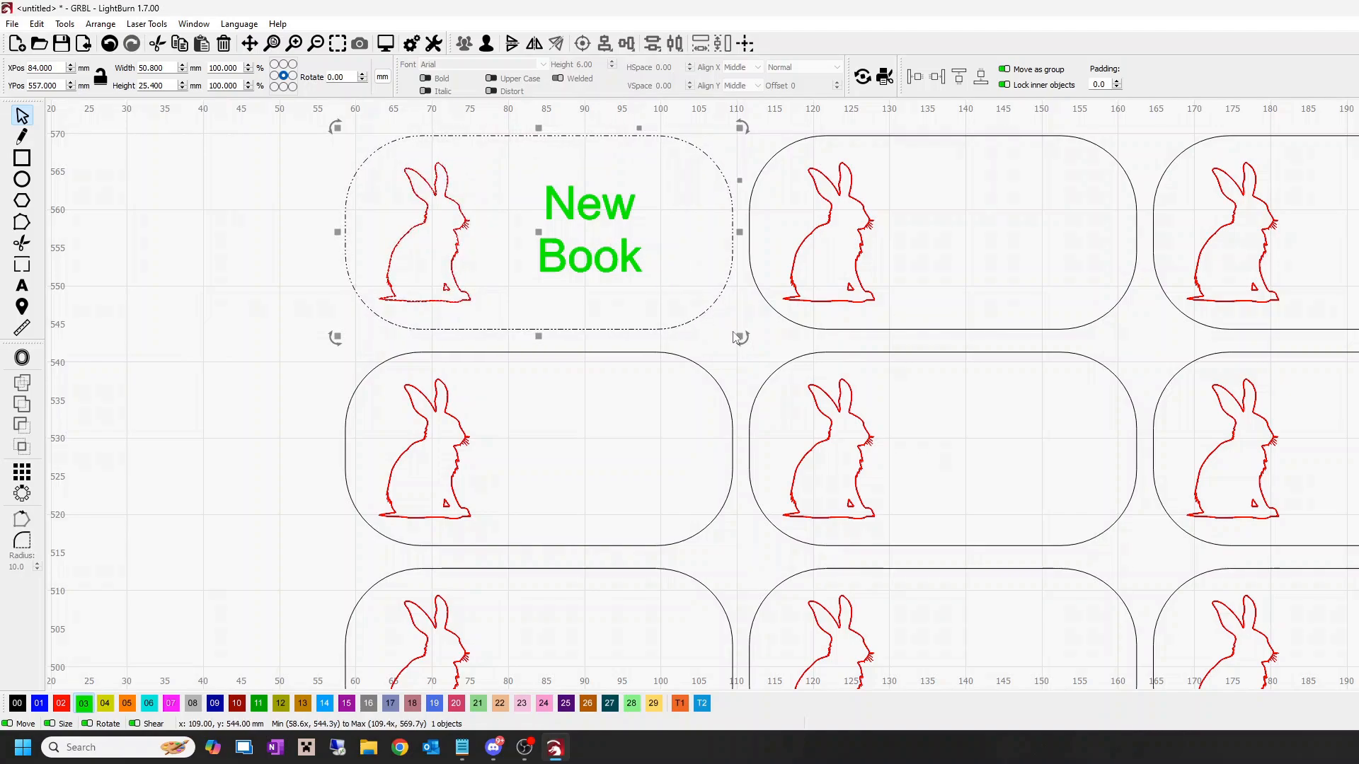
left_click(945, 345)
left_click_drag(738, 336, 606, 227)
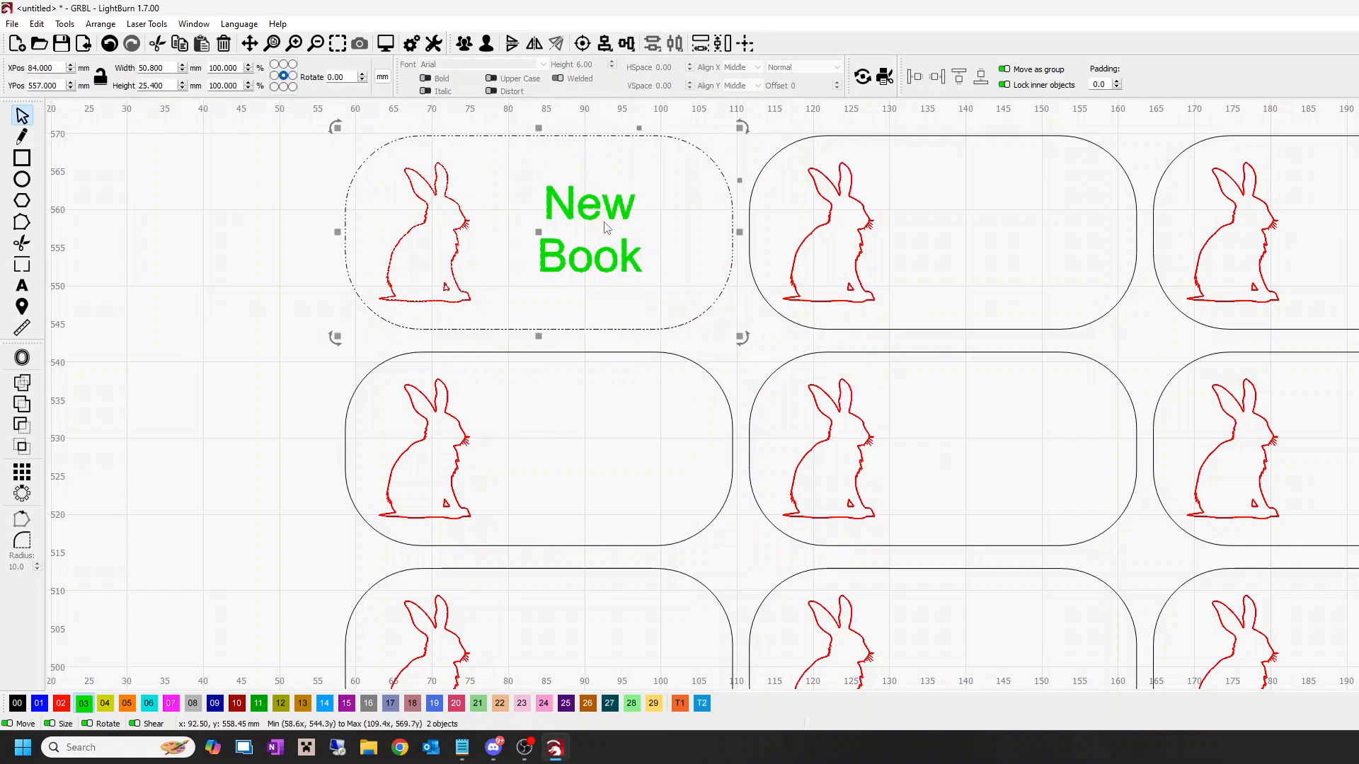
left_click(626, 47)
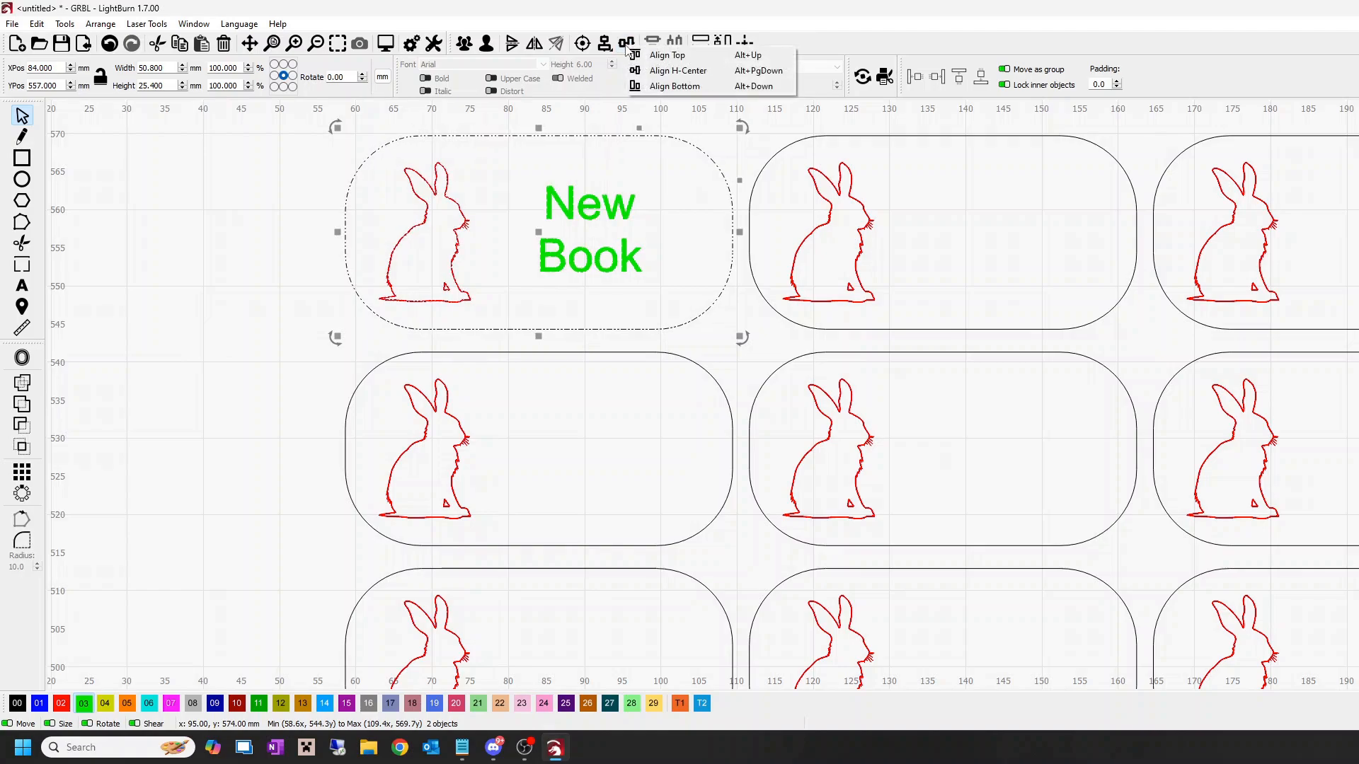
left_click(655, 73)
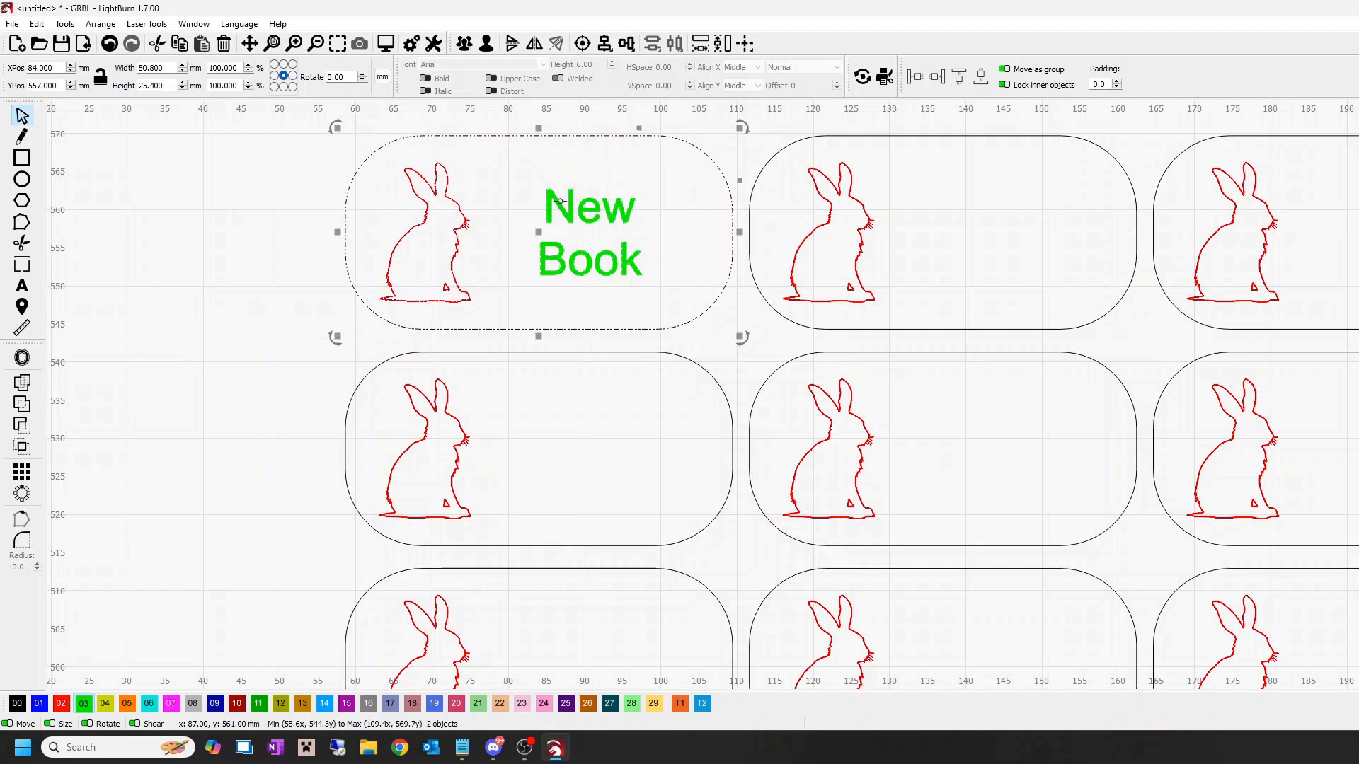
left_click(604, 44)
left_click(629, 75)
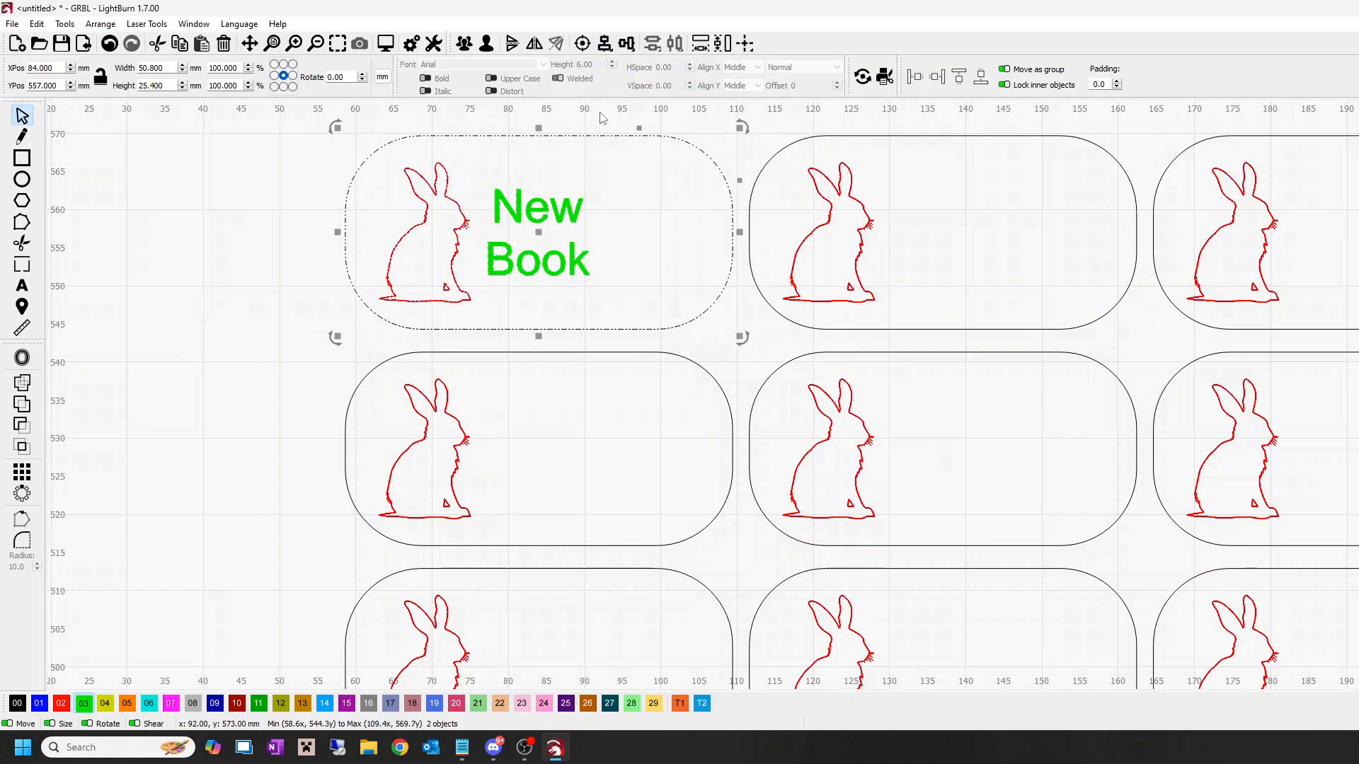
Step: Shift the "New Book" text 5 mm to the right, to X 89 mm, clear of the rabbit
left_click(259, 228)
left_click(515, 217)
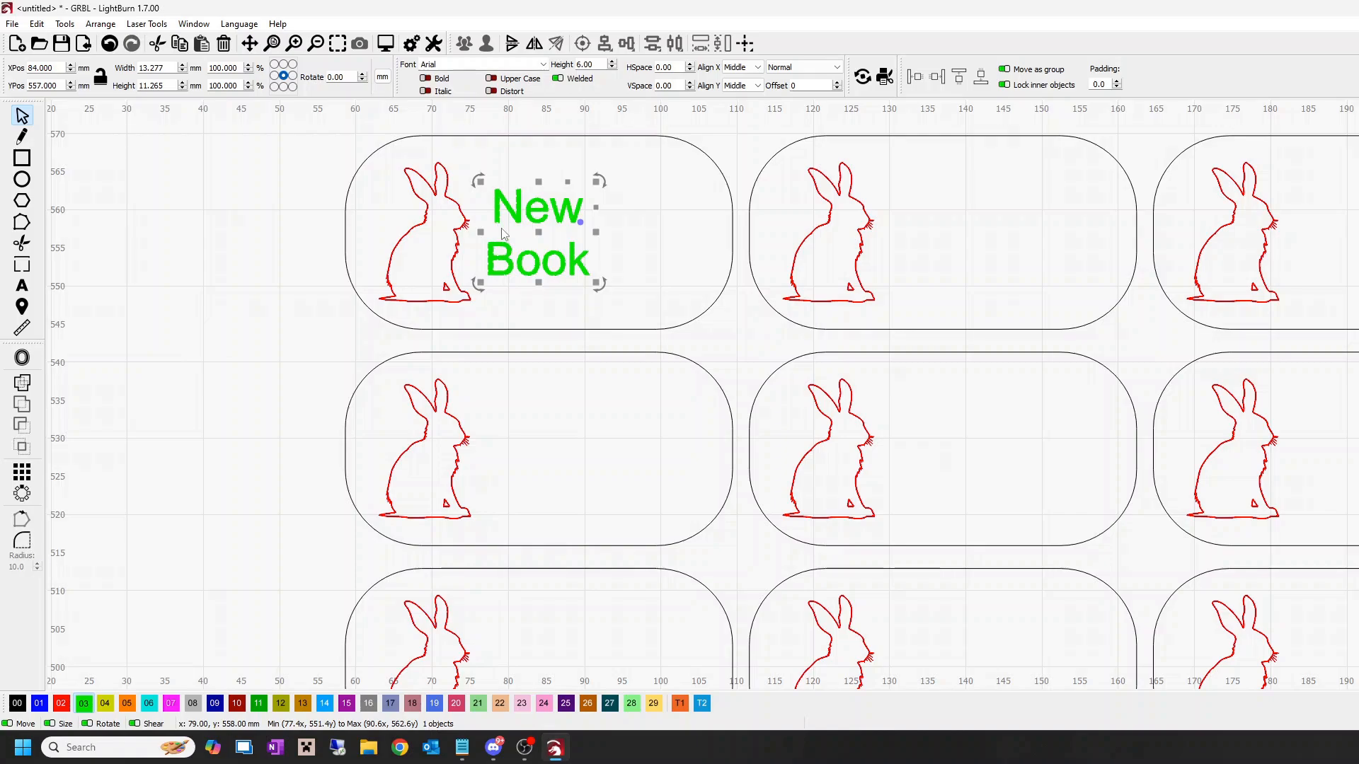
key("Right")
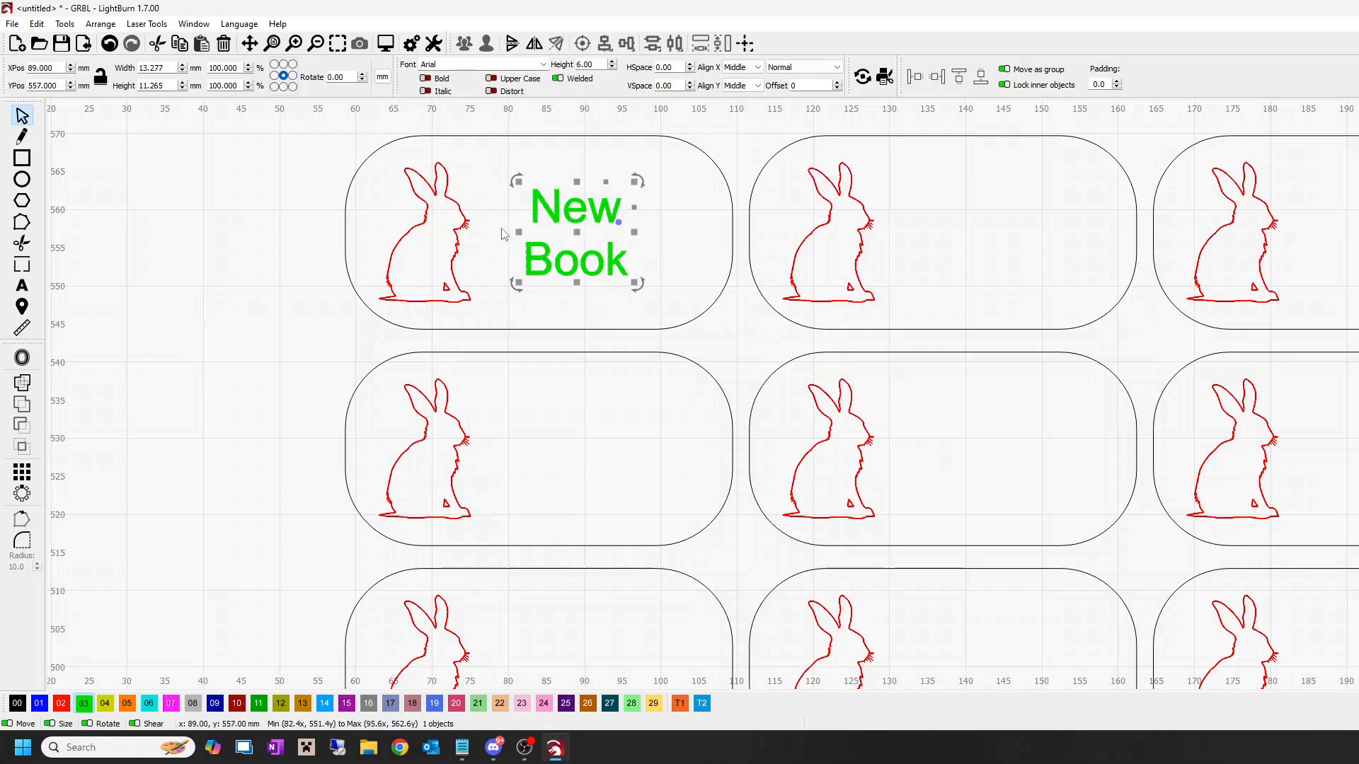
left_click(305, 189)
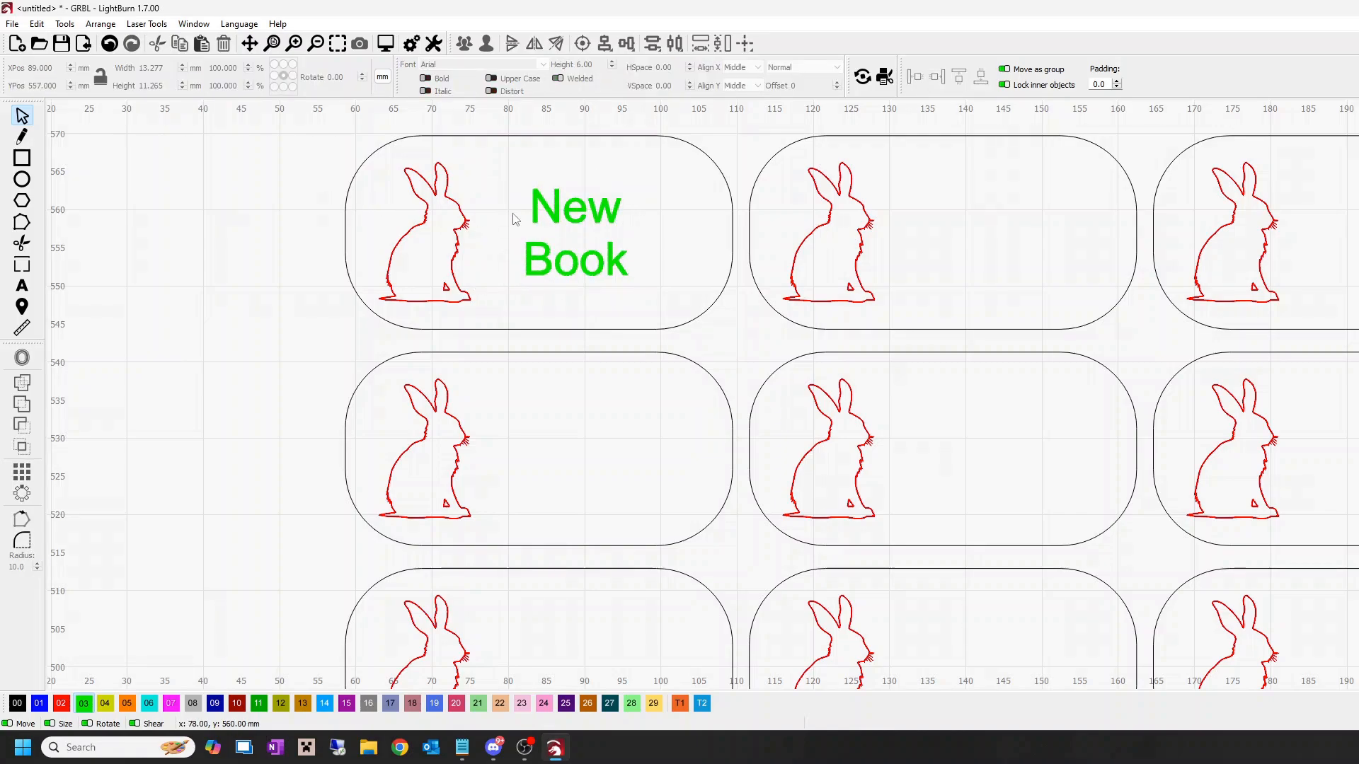
Step: Change the speed and maximum power of the fill on green text layer 03
scroll(755, 324, "down", 5)
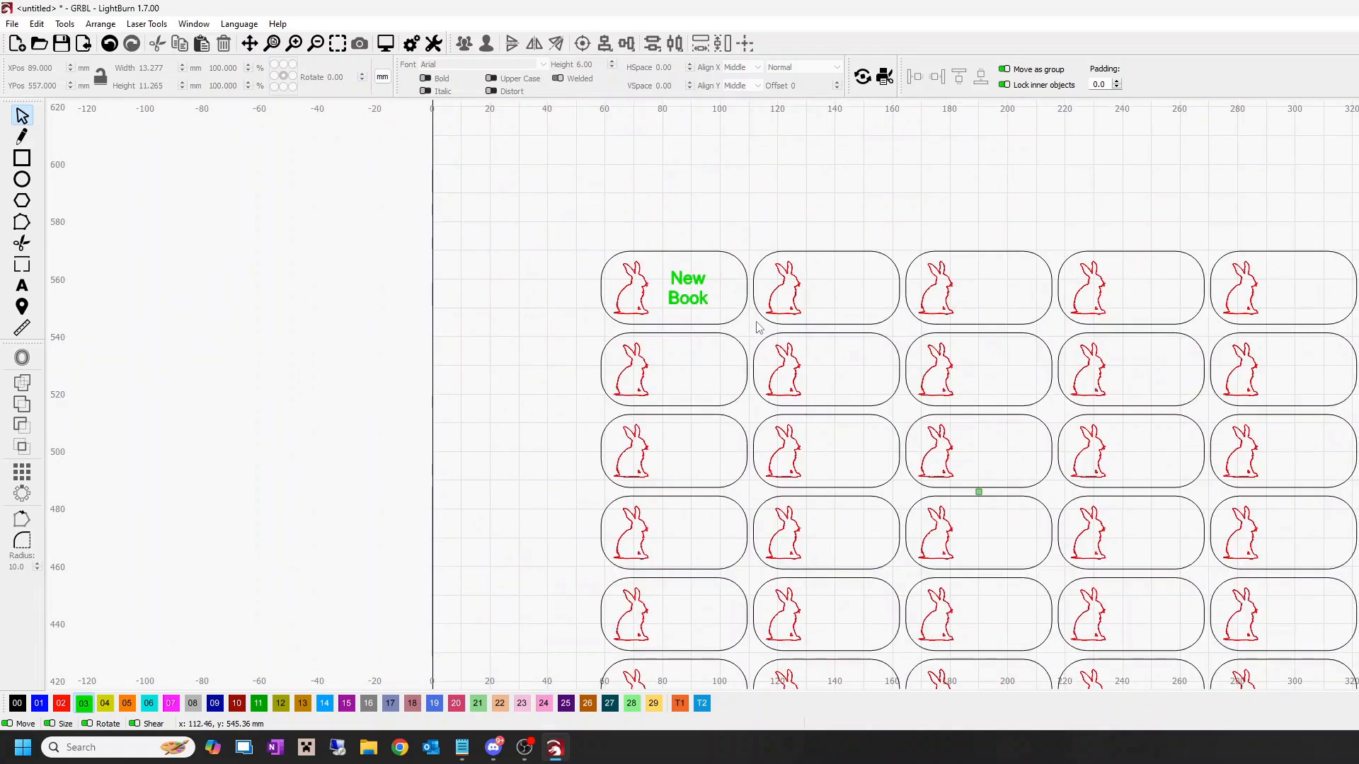
scroll(755, 324, "down", 4)
scroll(755, 325, "up", 3)
scroll(754, 327, "down", 1)
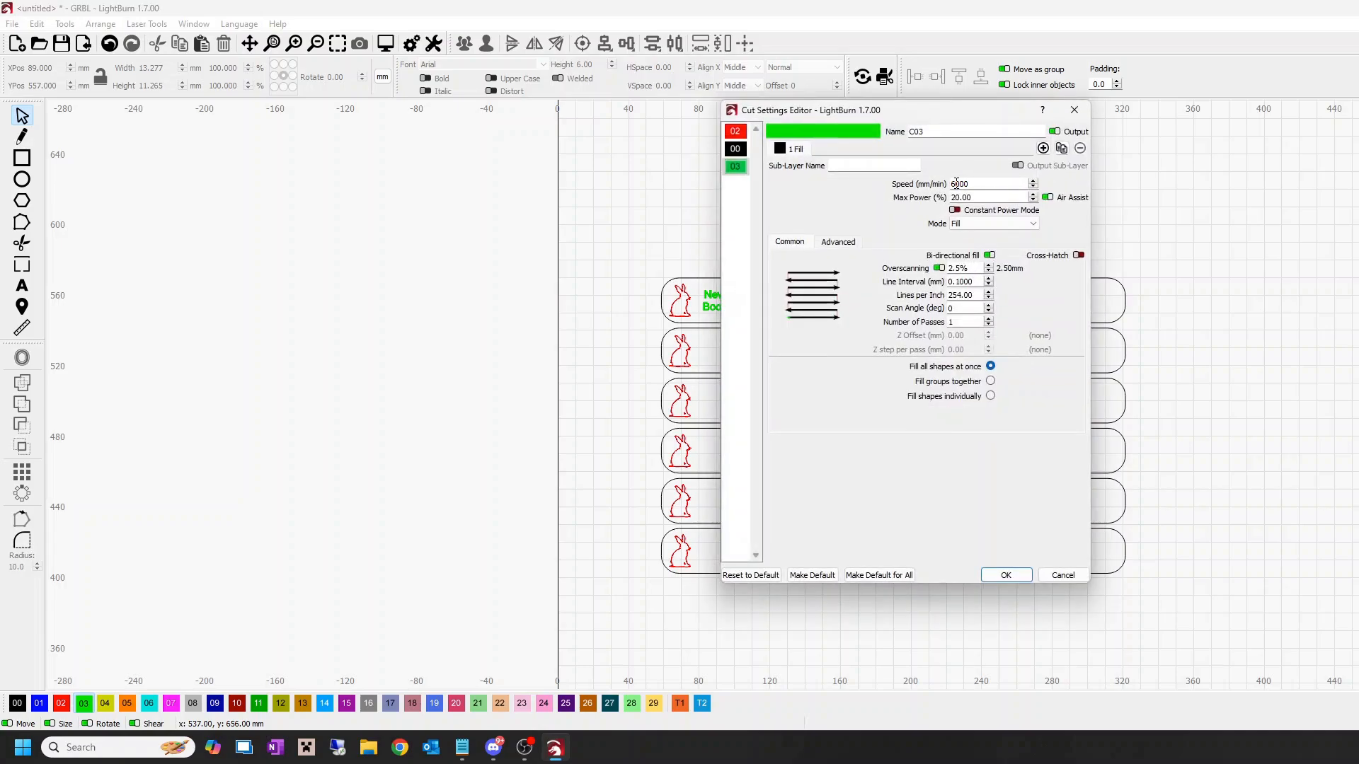
key("Delete")
left_click(952, 198)
key("Delete")
type("10")
left_click(1006, 575)
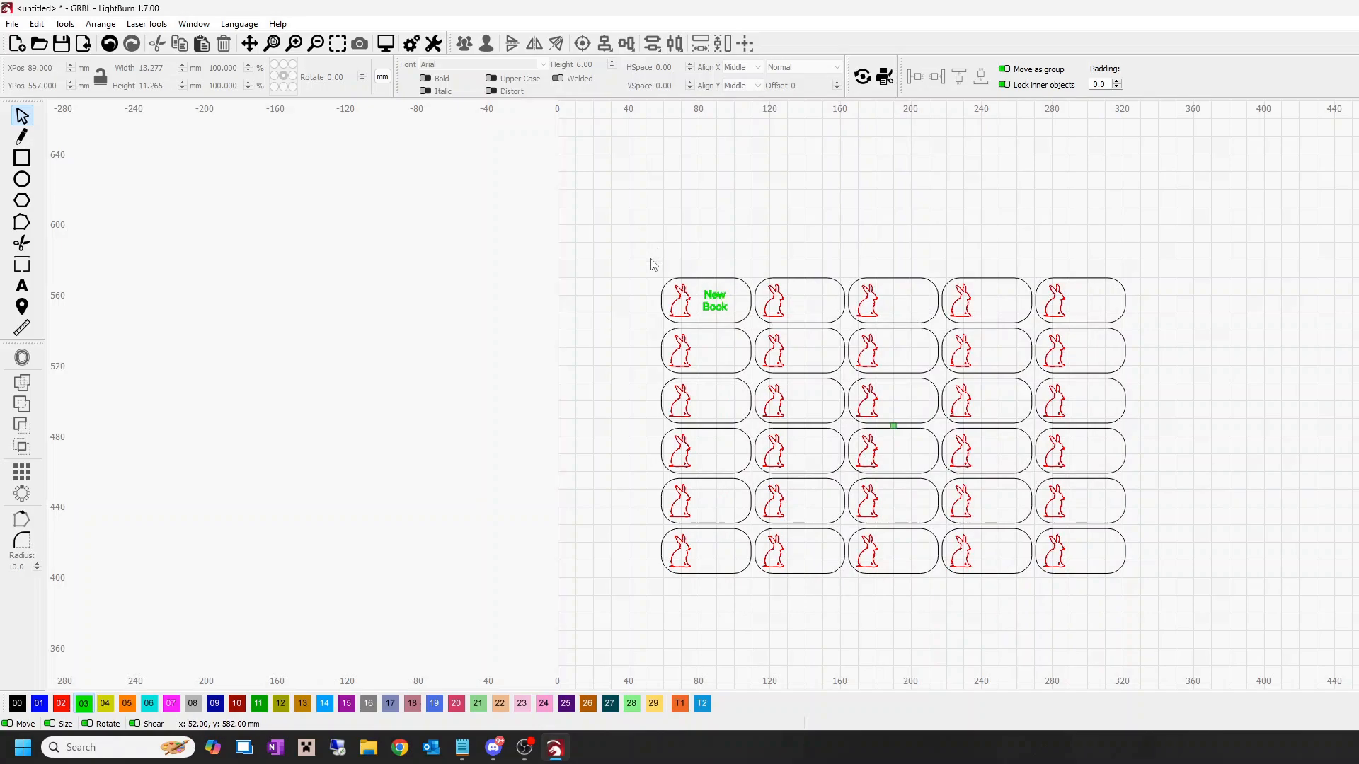
scroll(646, 307, "up", 5)
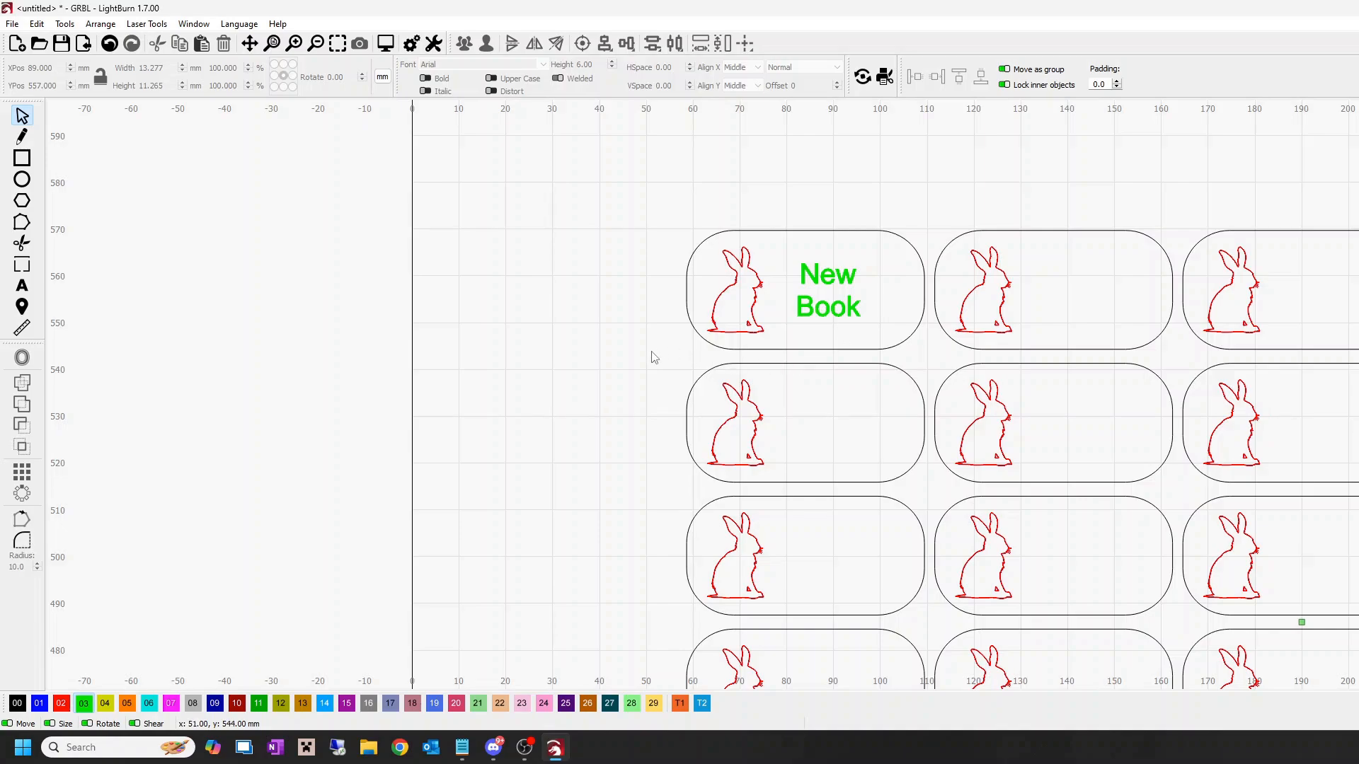
scroll(652, 357, "down", 3)
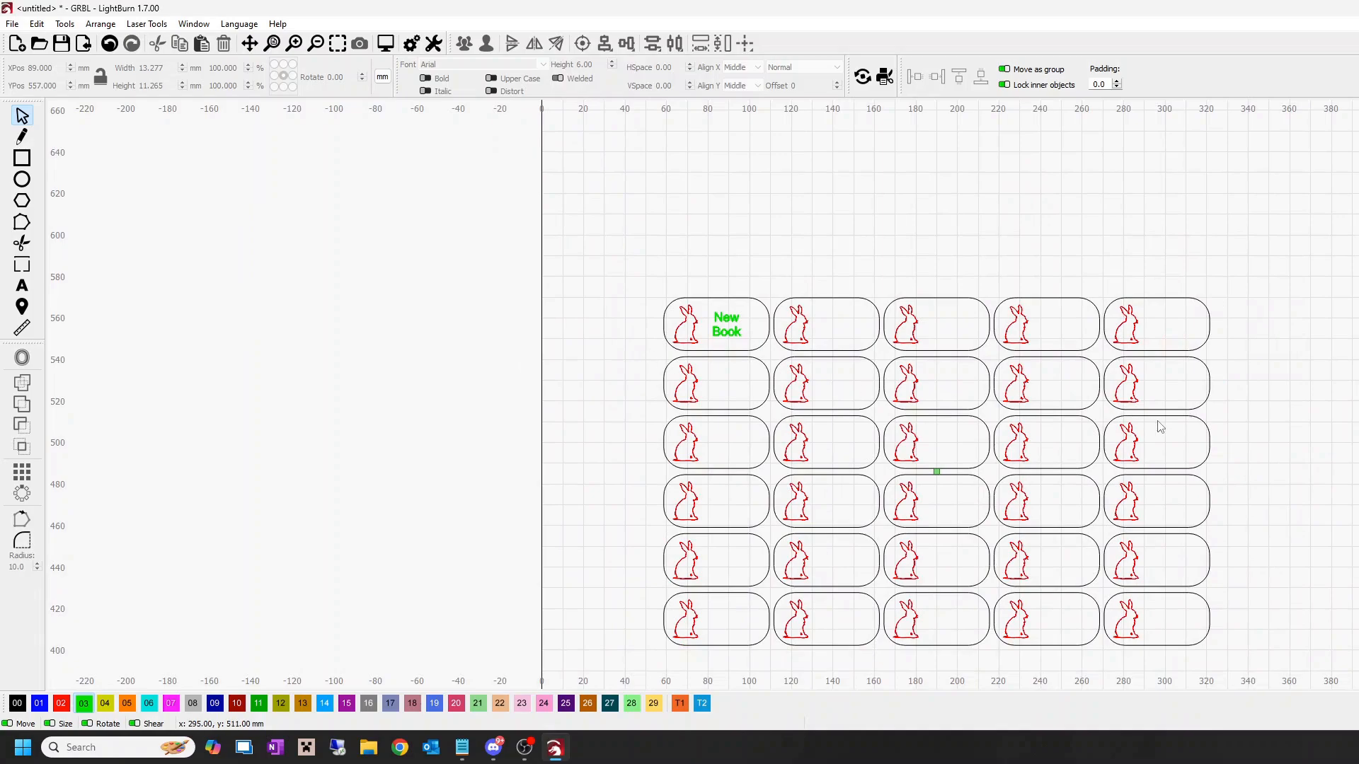
left_click_drag(1246, 452, 1245, 365)
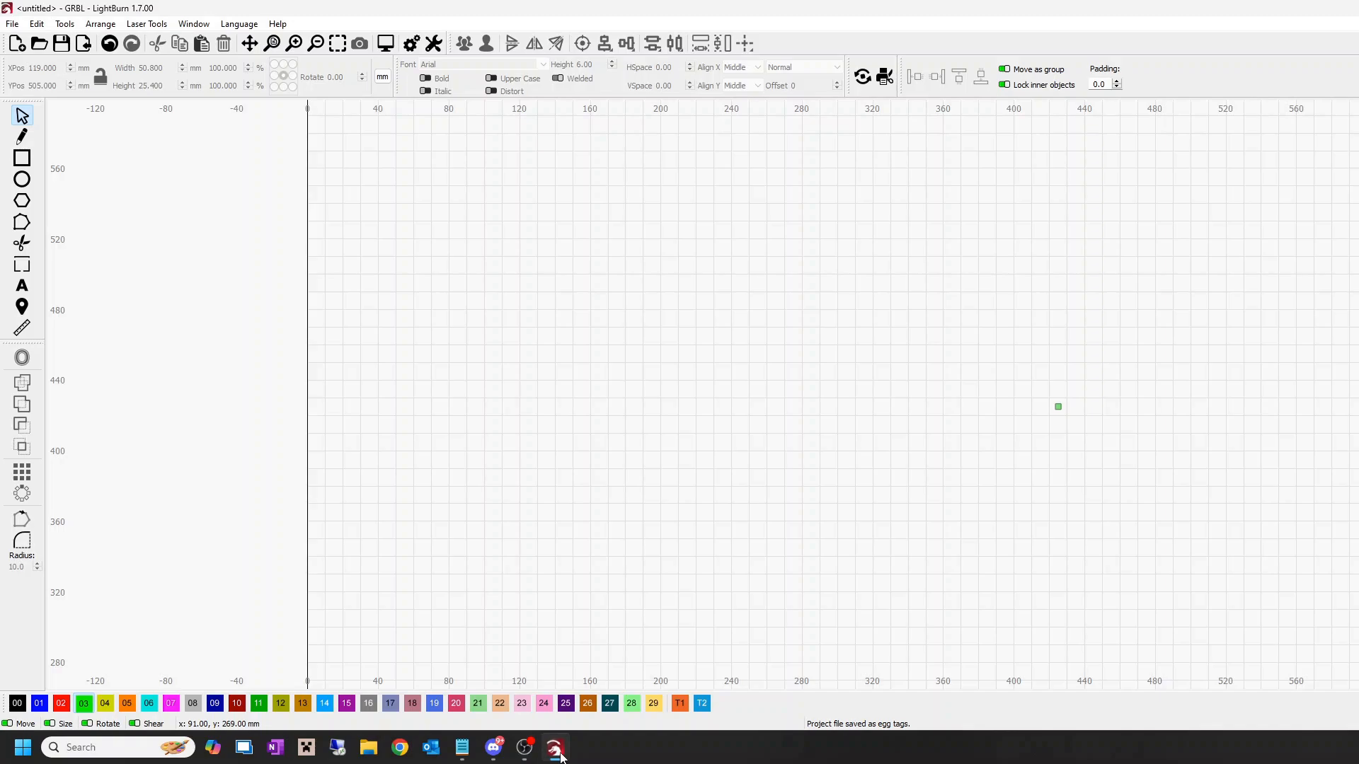
Step: Open a project from the recently used projects
left_click(11, 26)
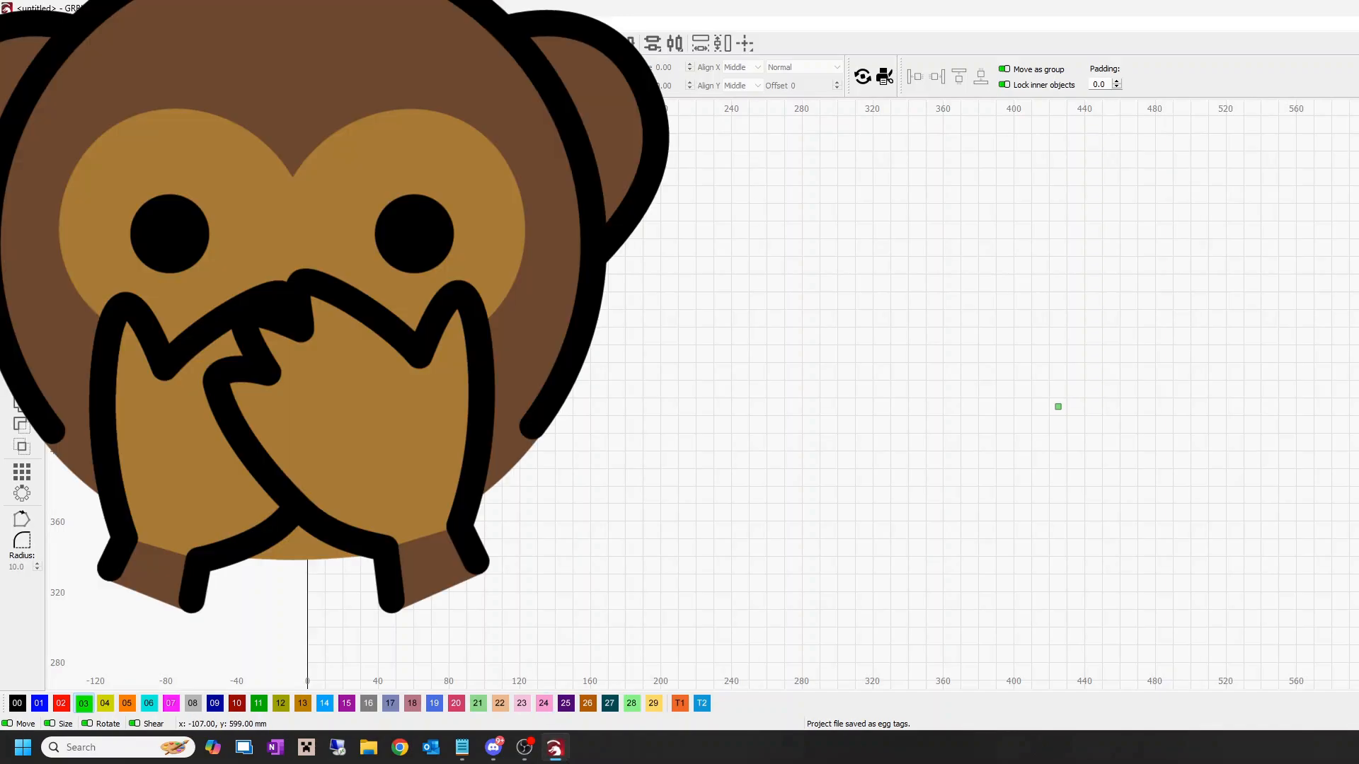
left_click(283, 73)
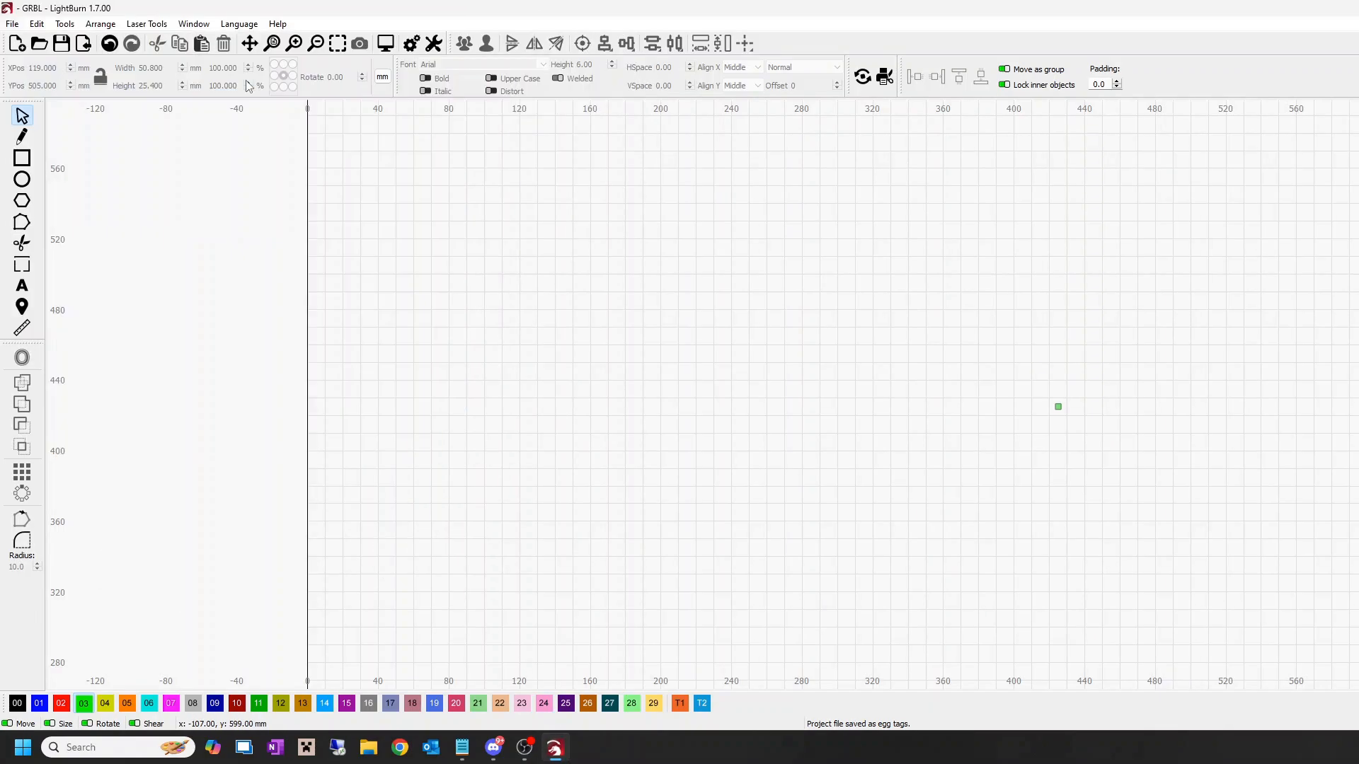